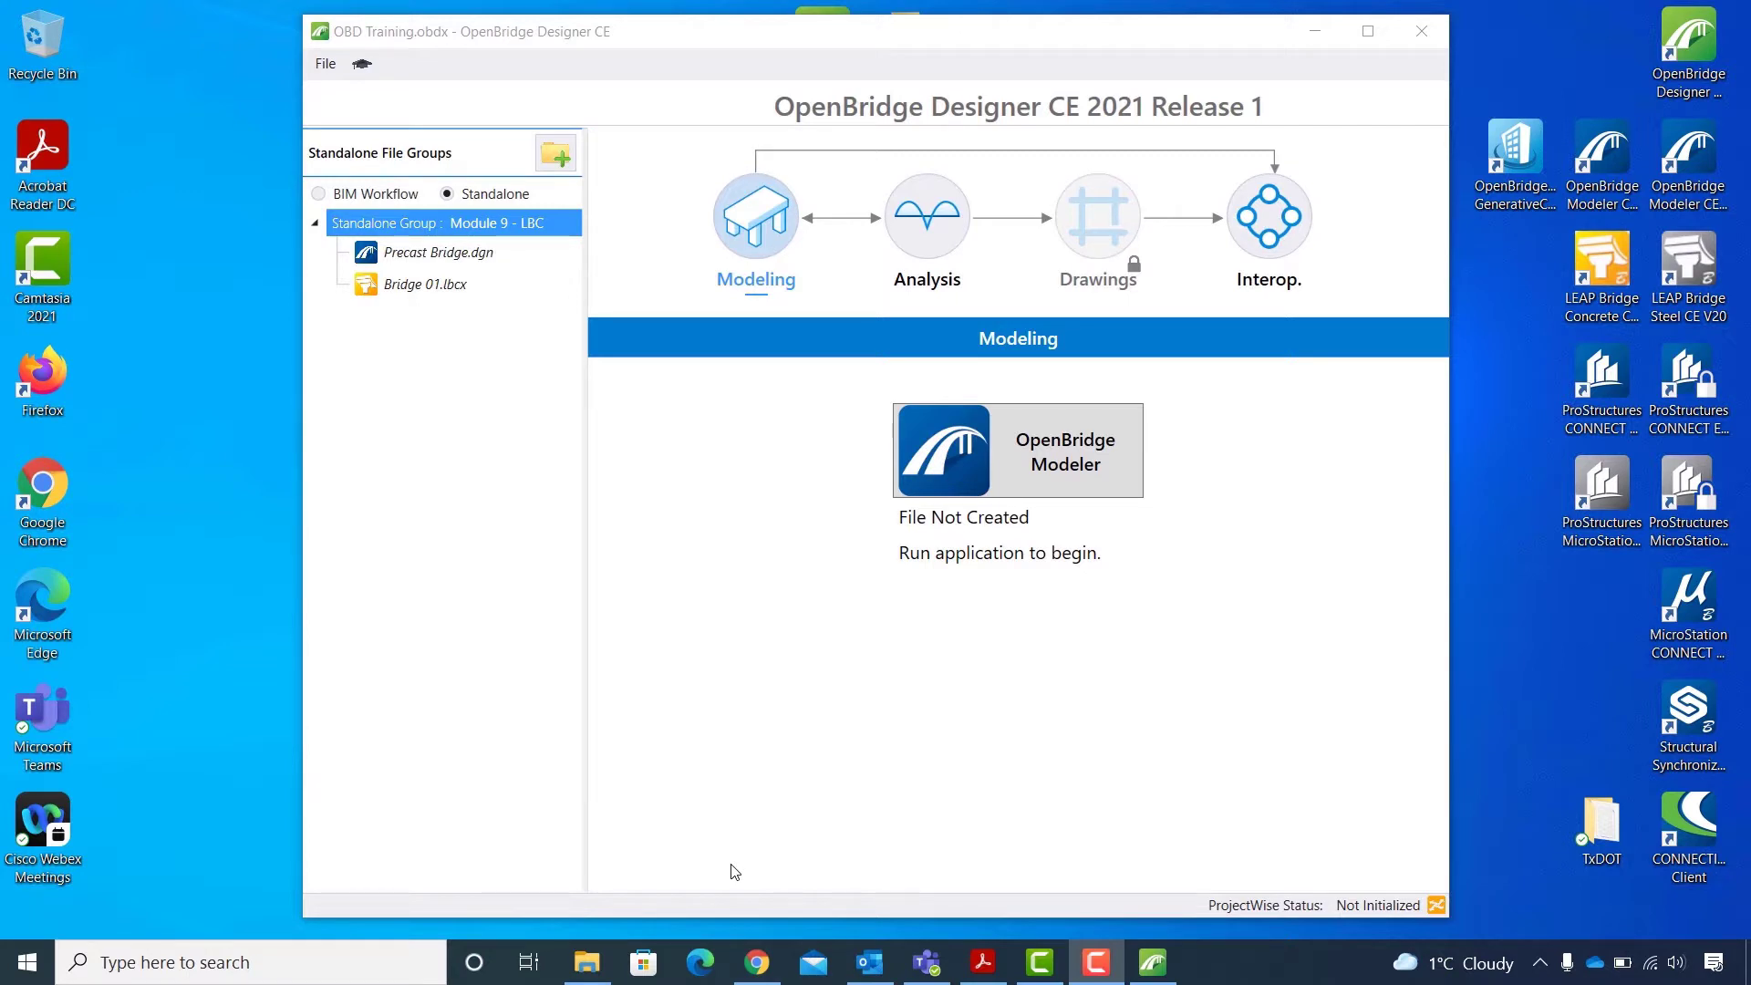
- Add a standalone file group named 'Module 9 - LBS', replacing the default name Standalone2
{"action": "left_click", "coordinate": [556, 158]}
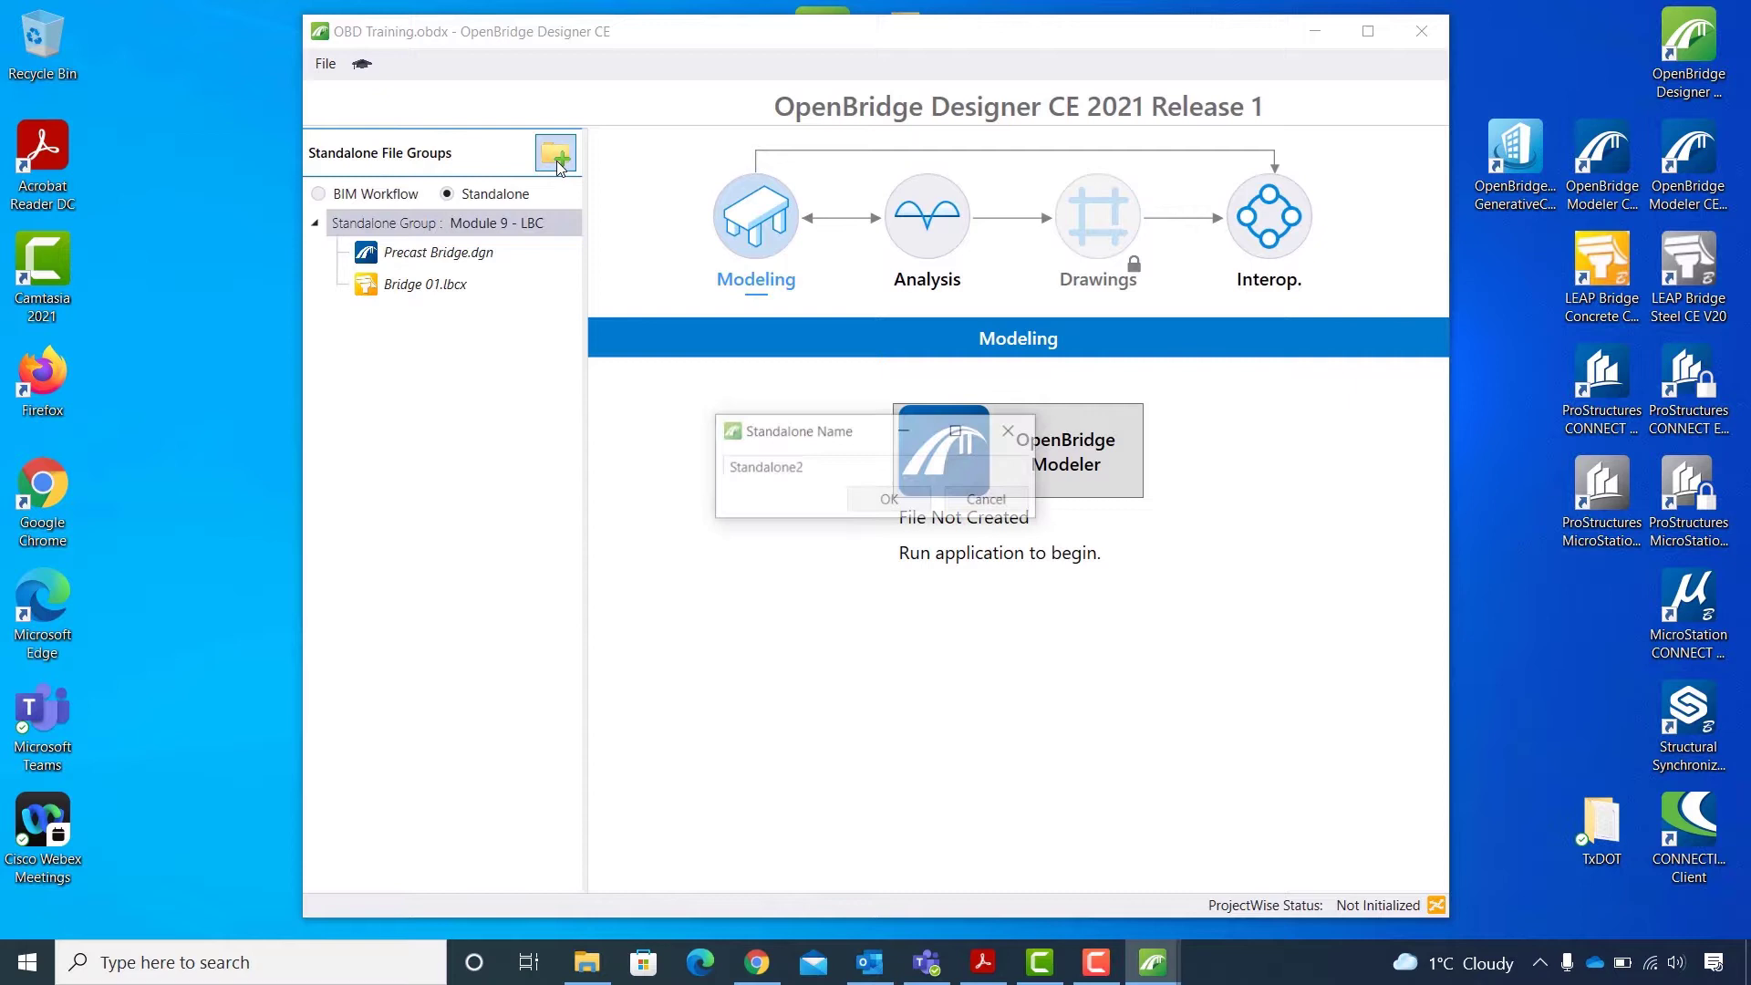
{"action": "double_click", "coordinate": [825, 467]}
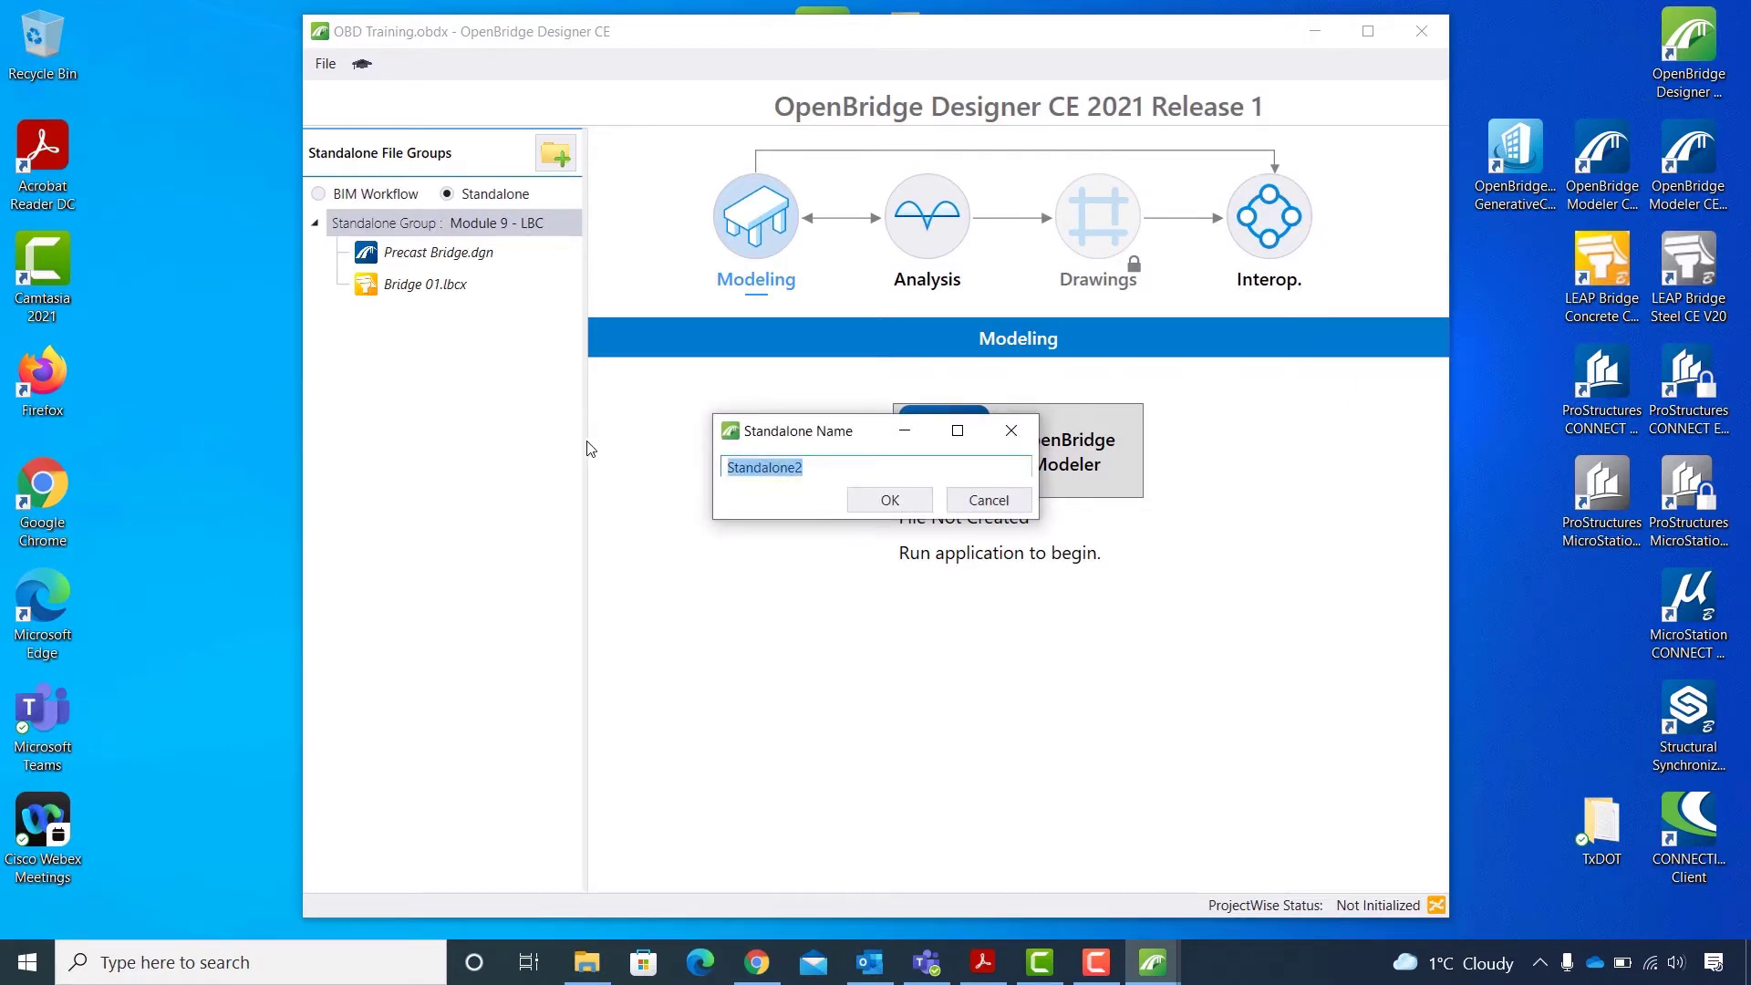
{"action": "type", "text": "Module 9 - LBS"}
{"action": "left_click", "coordinate": [888, 501]}
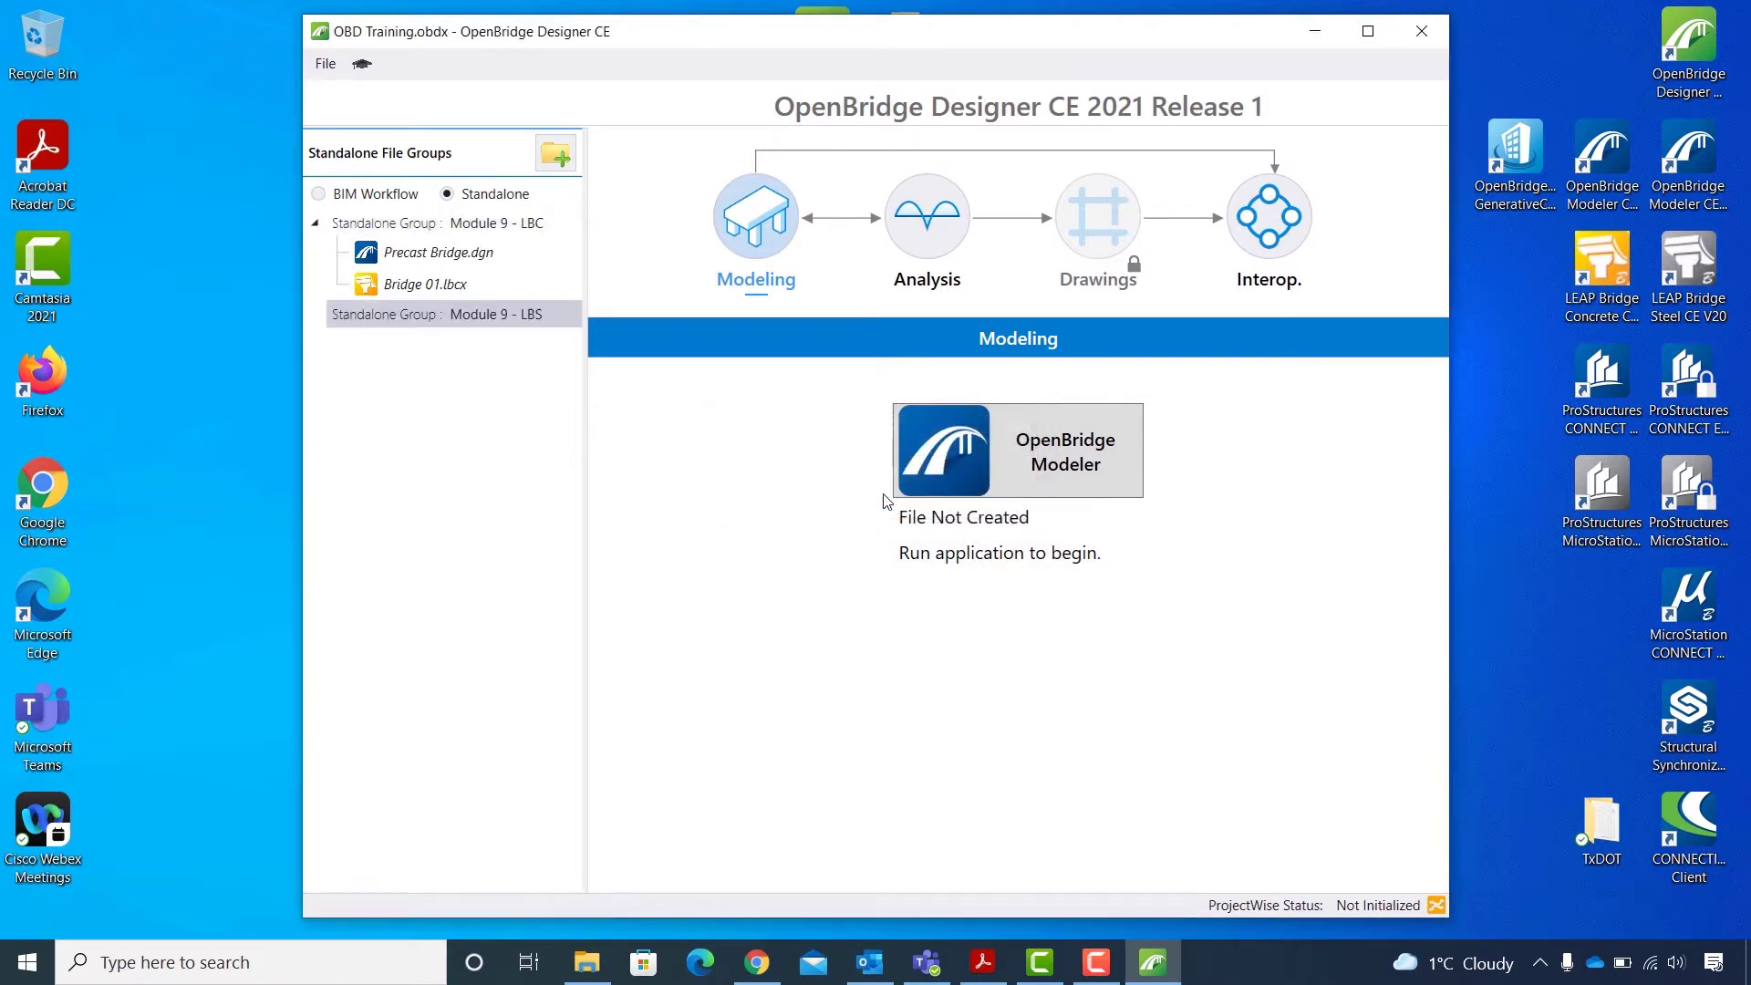
- Launch OpenBridge Modeler and open Steel Girder Bridge.dgn, keeping the active OpenBridge Training WorkSet
{"action": "left_click", "coordinate": [1137, 468]}
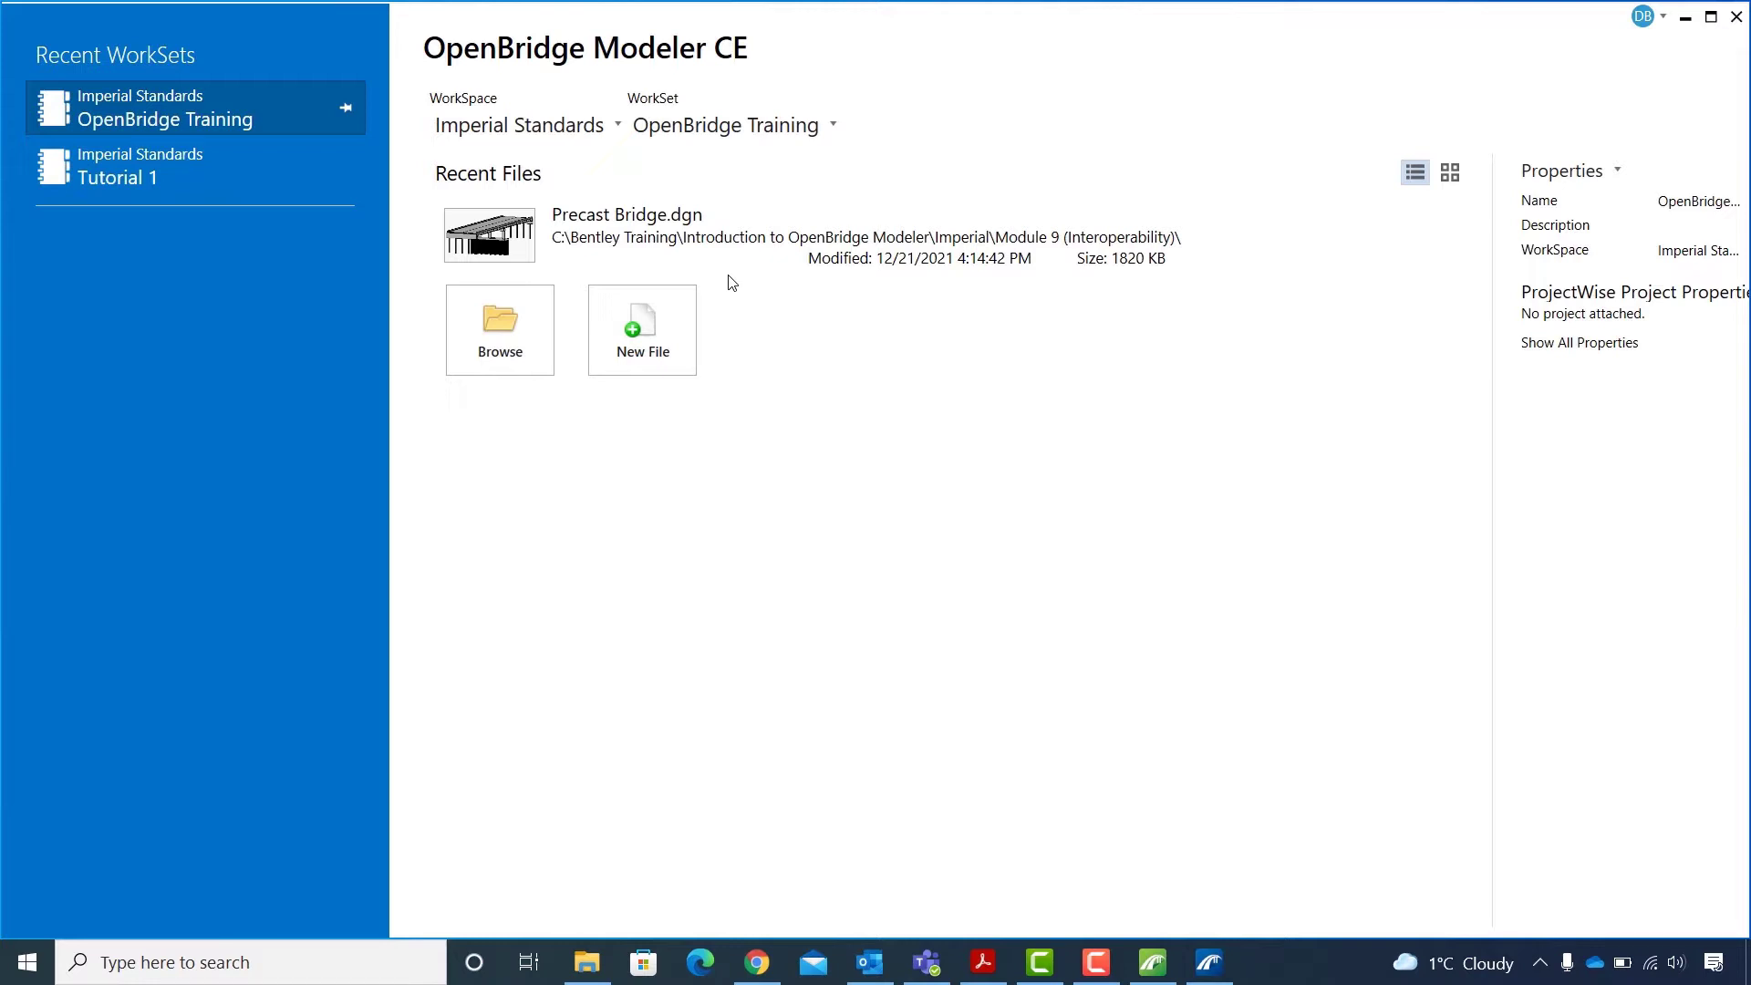
{"action": "left_click", "coordinate": [518, 344]}
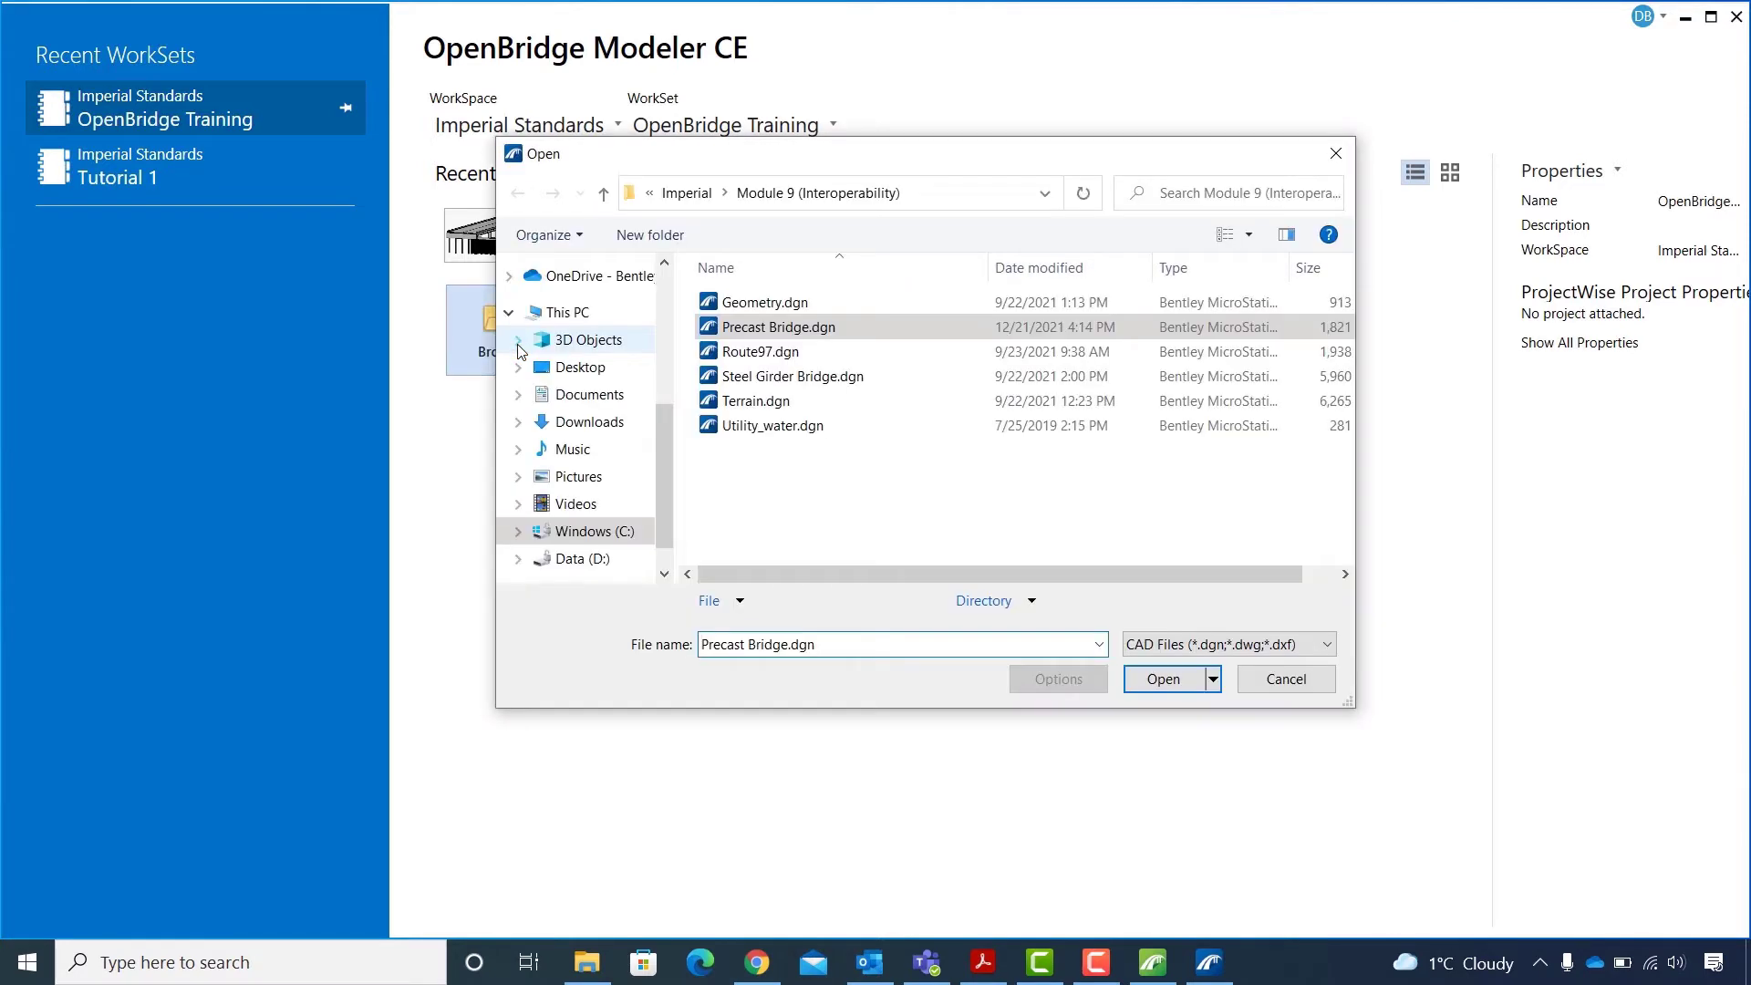
{"action": "left_click", "coordinate": [845, 377]}
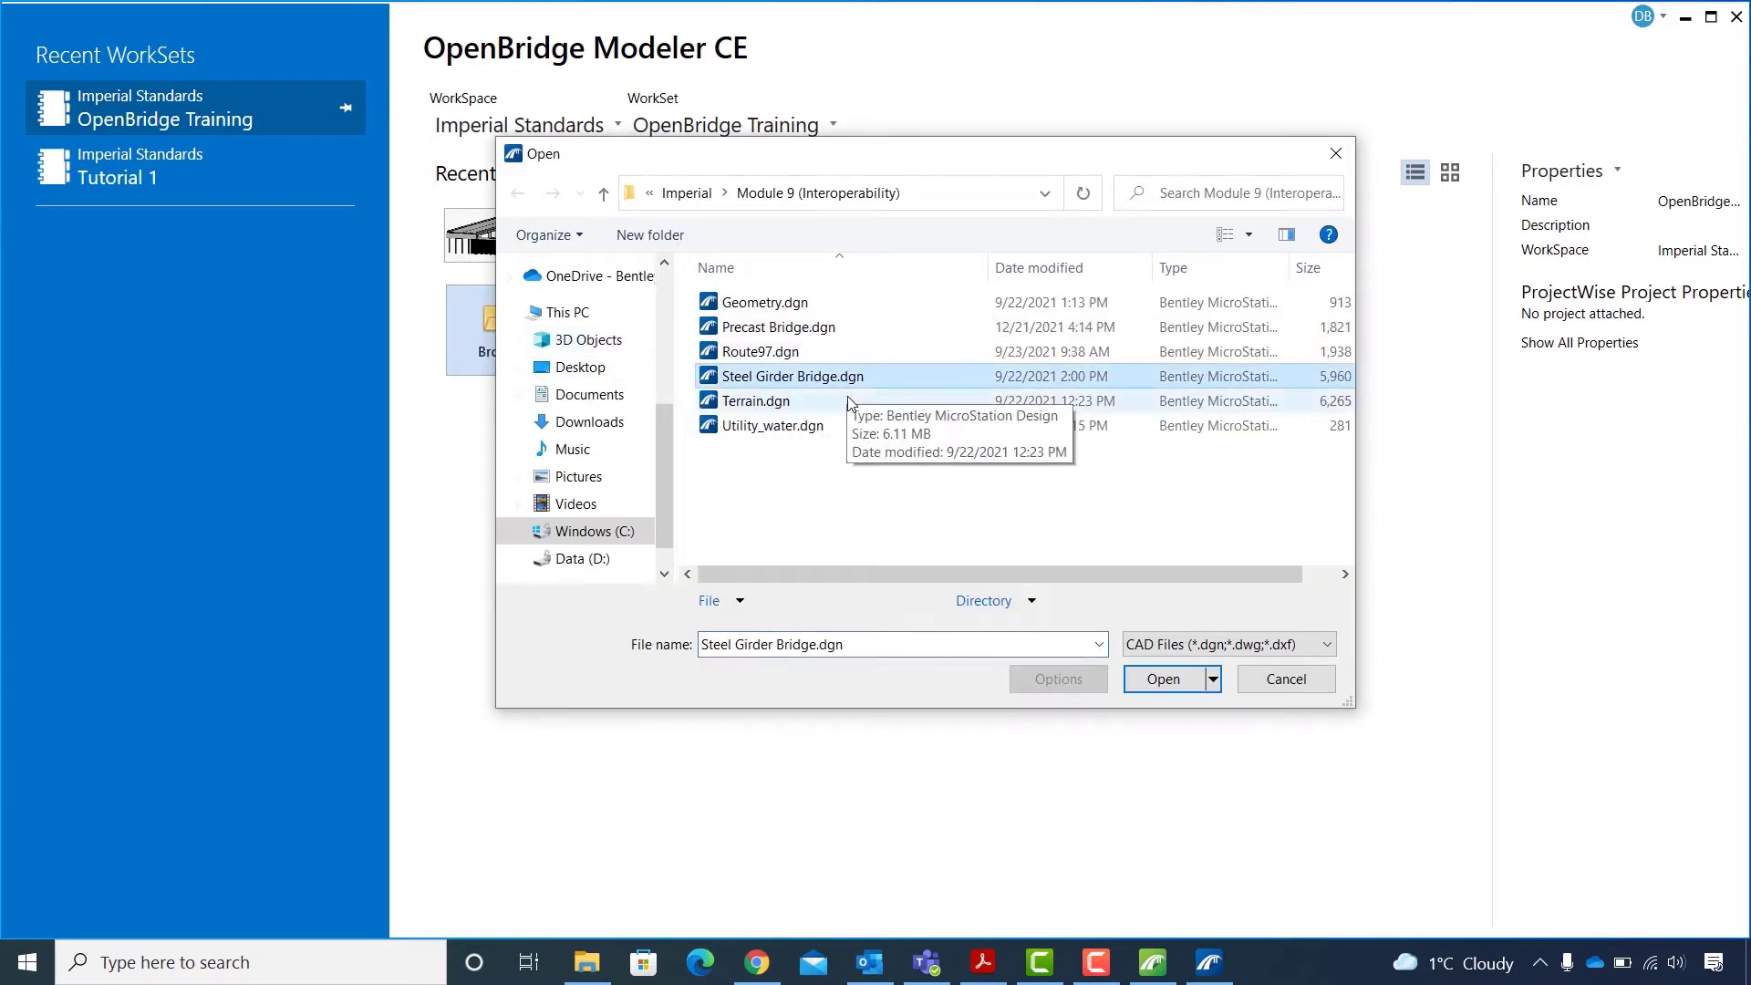
{"action": "left_click", "coordinate": [1164, 680]}
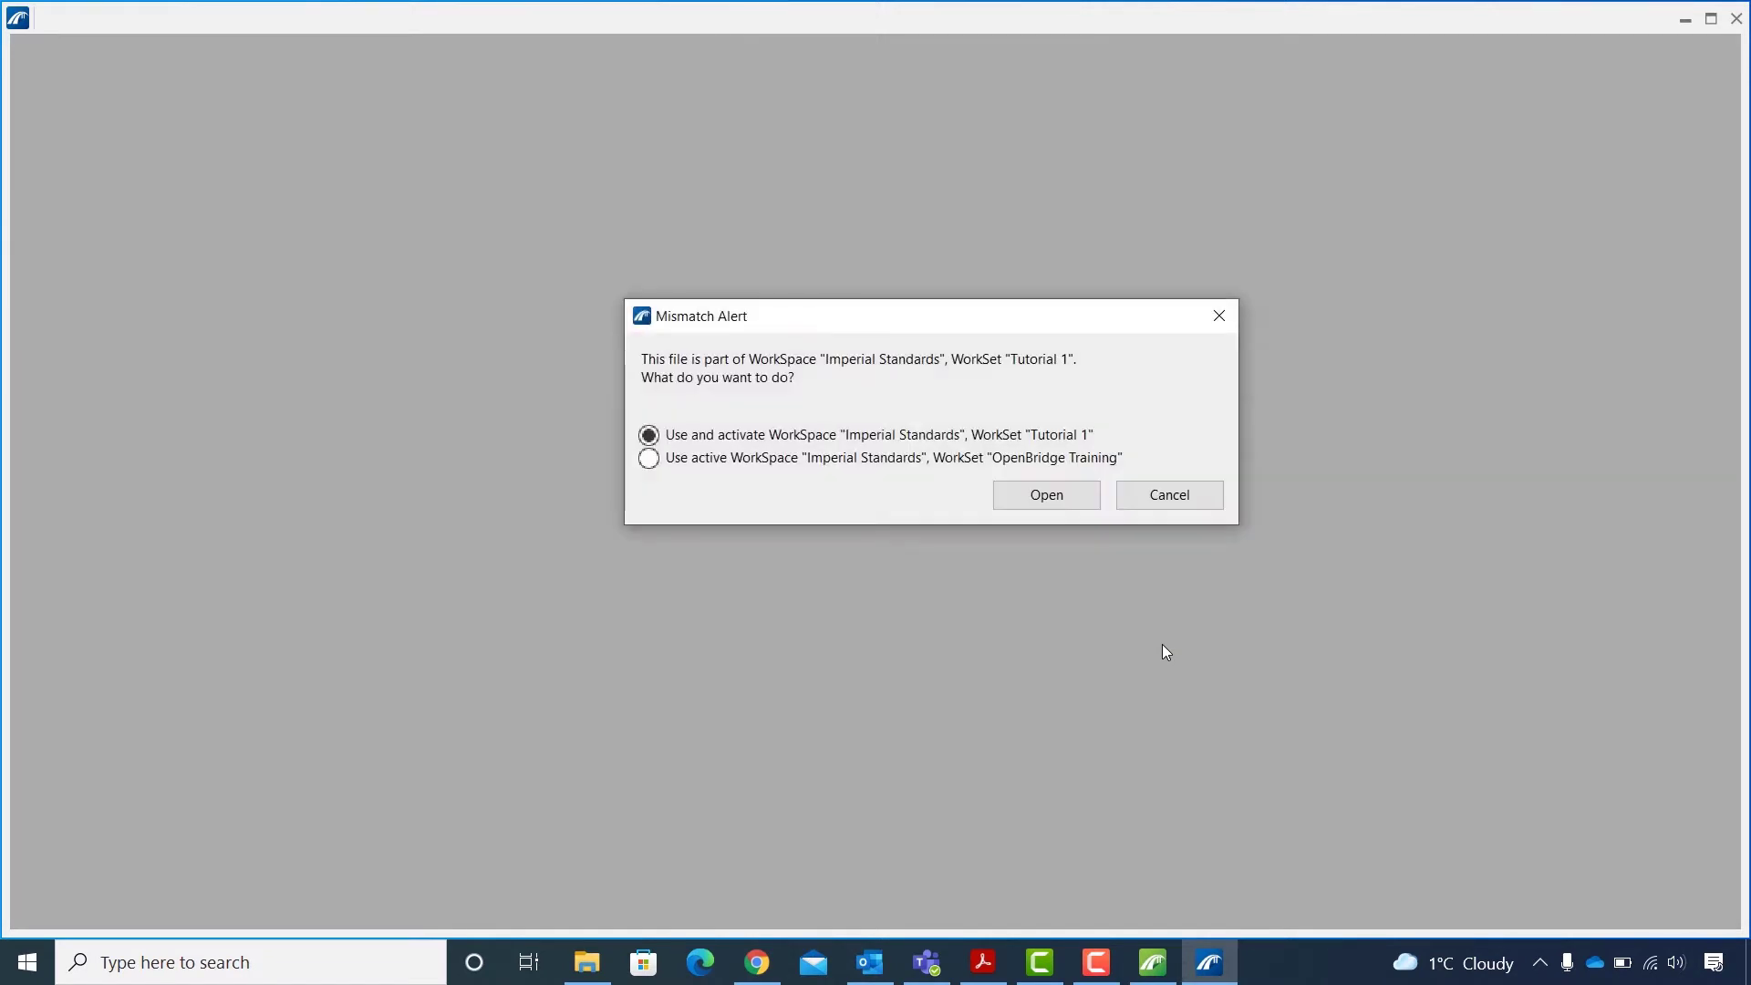
{"action": "left_click", "coordinate": [845, 465]}
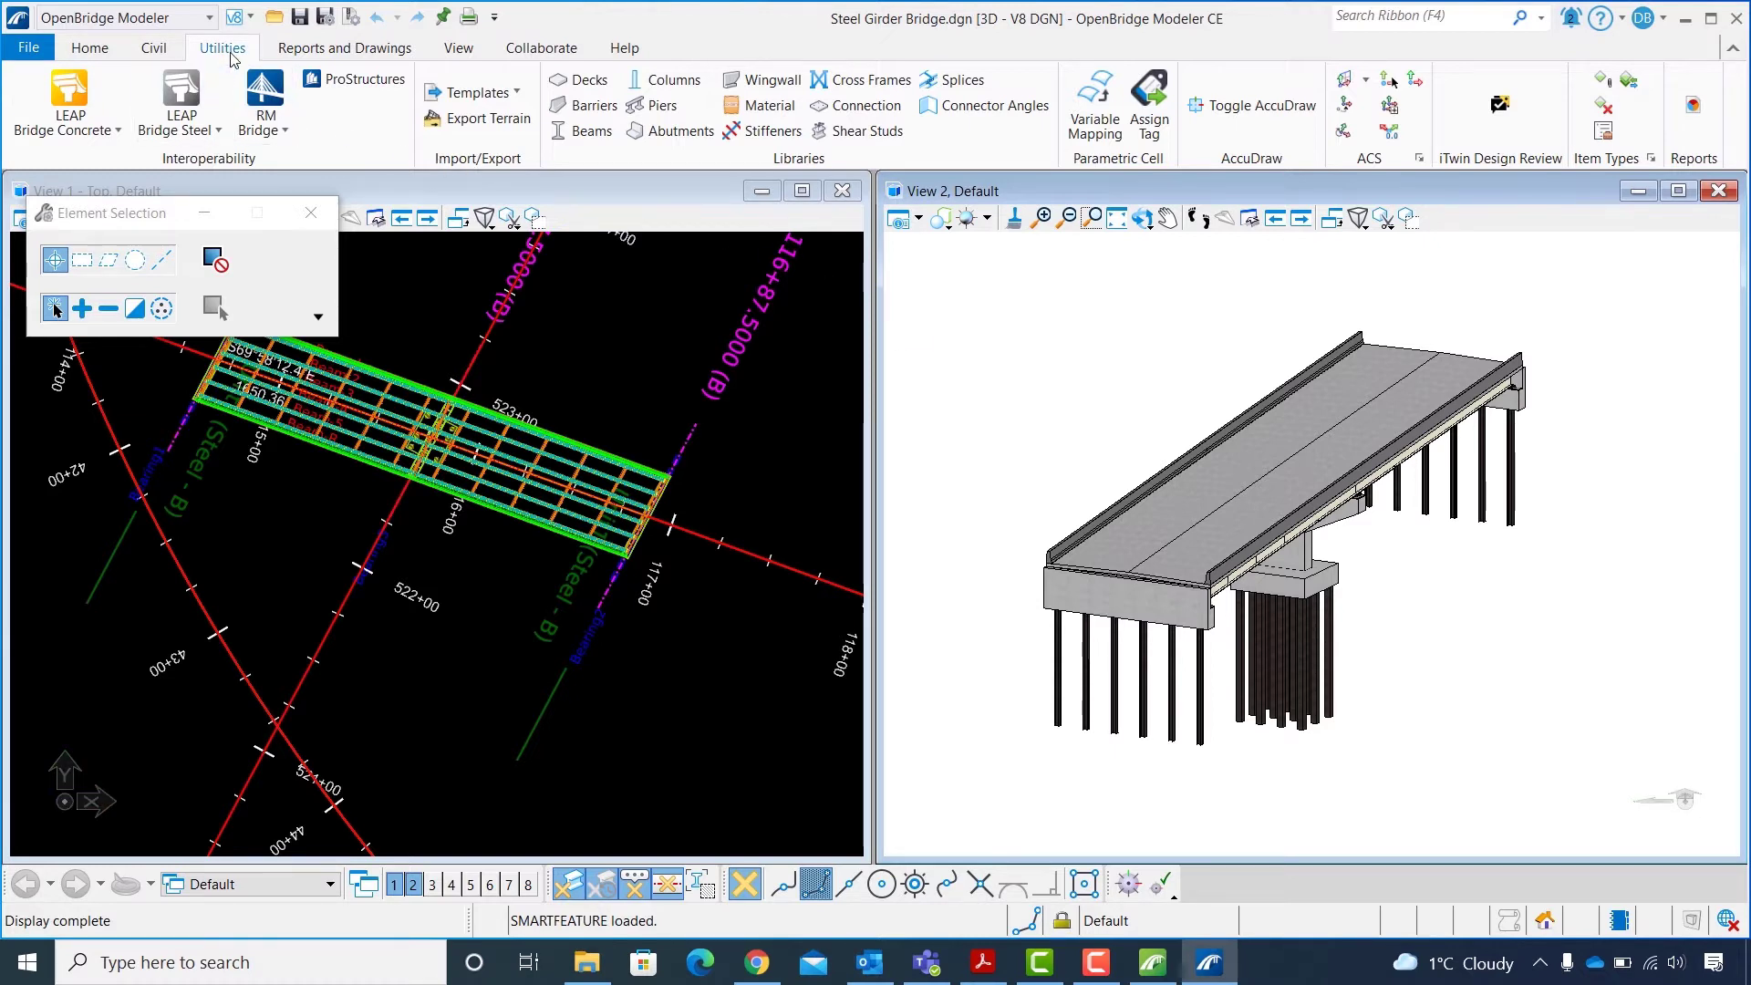
- Send the bridge model to LEAP Bridge Steel from Utilities and close the Data Transfer Information report
{"action": "left_click", "coordinate": [215, 135]}
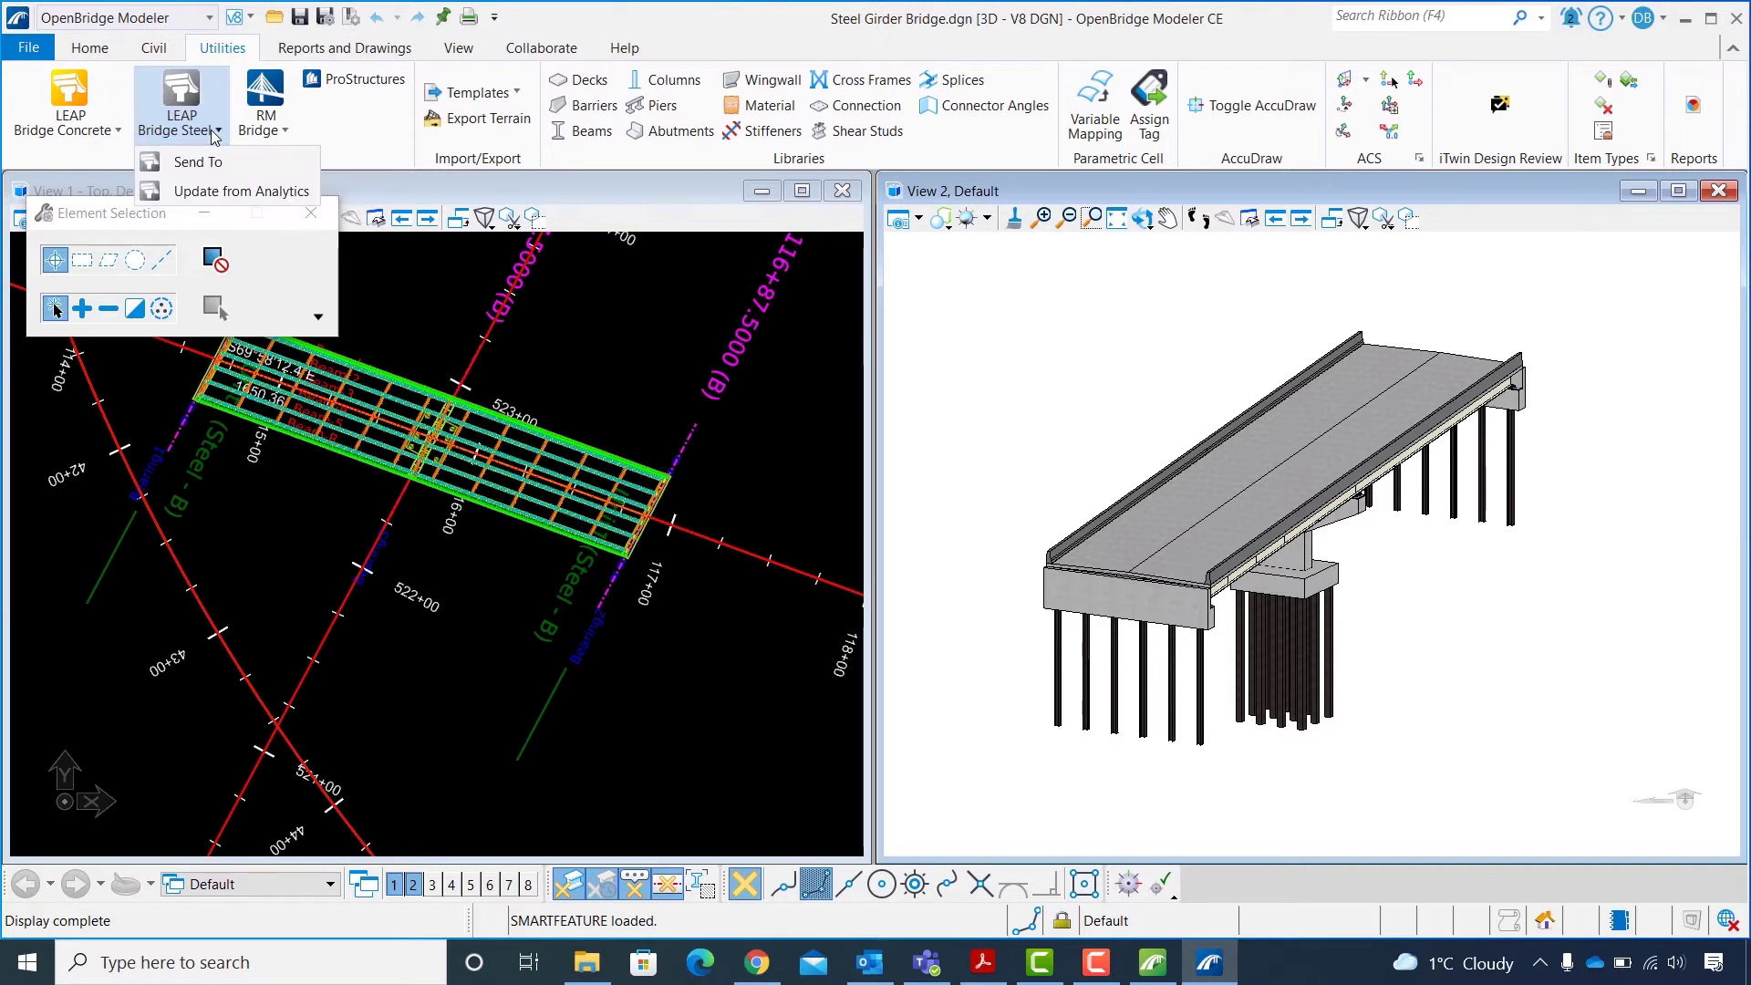
{"action": "left_click", "coordinate": [213, 166]}
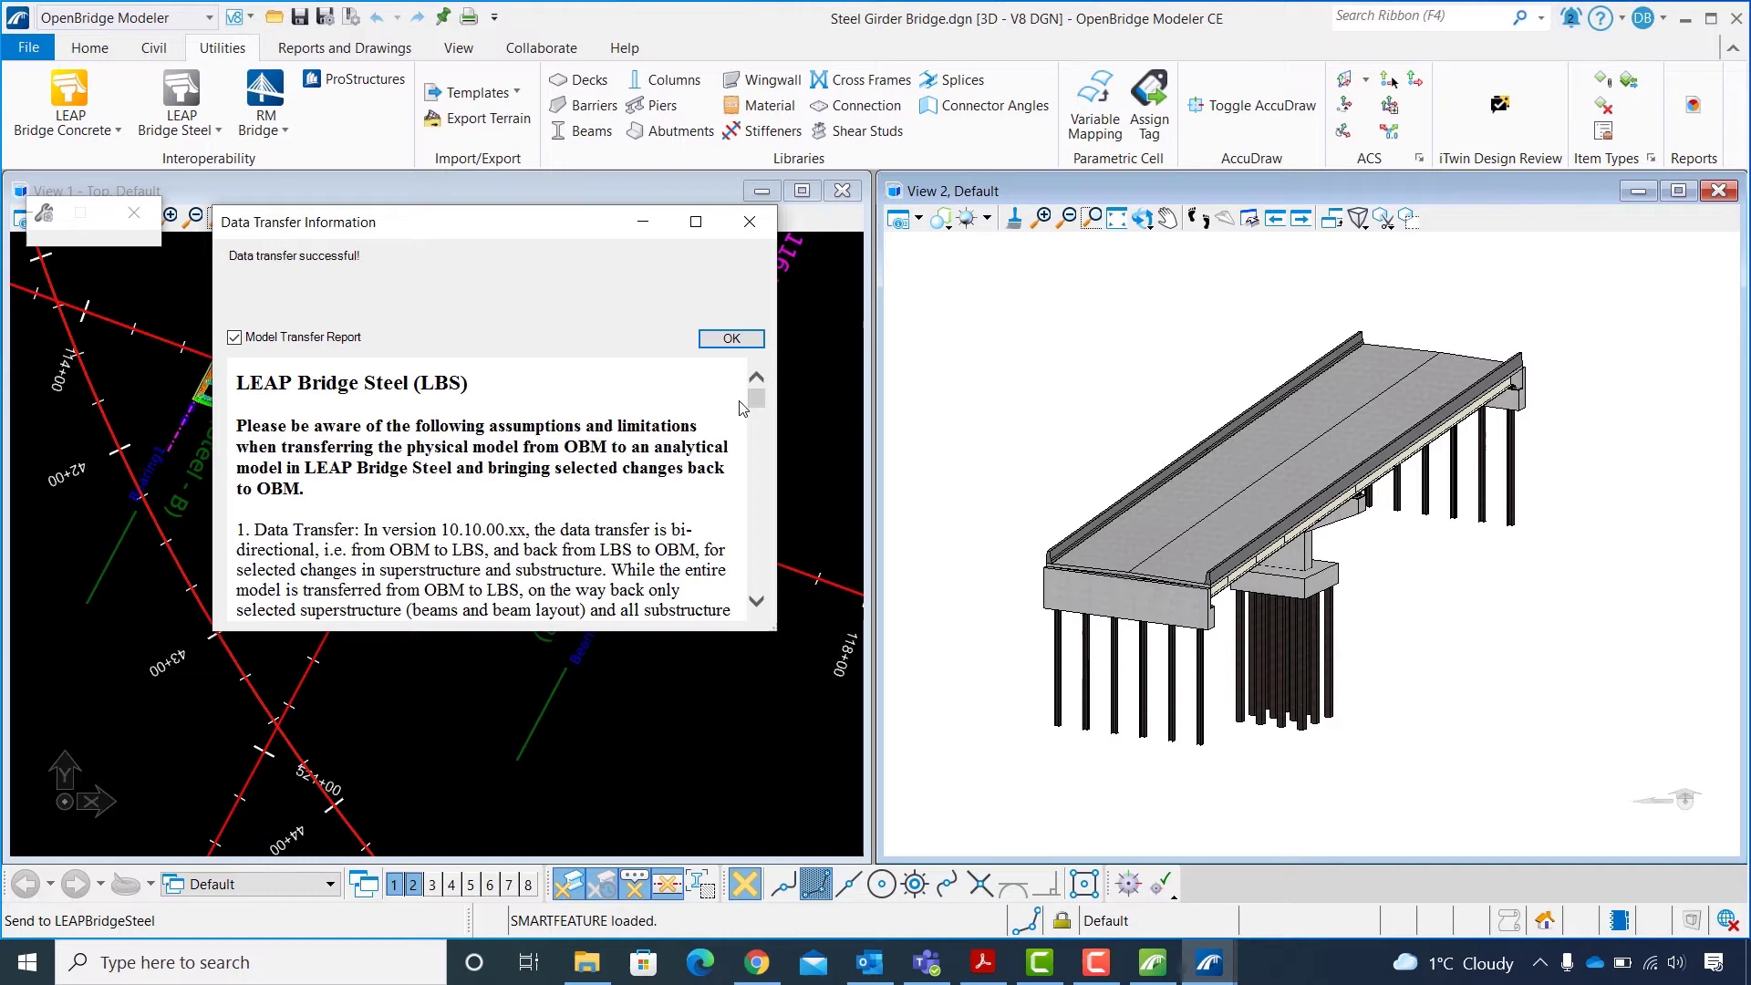
{"action": "mouse_move", "coordinate": [760, 405]}
{"action": "left_mouse_down"}
{"action": "mouse_move", "coordinate": [777, 602]}
{"action": "mouse_move", "coordinate": [786, 408]}
{"action": "left_mouse_up"}
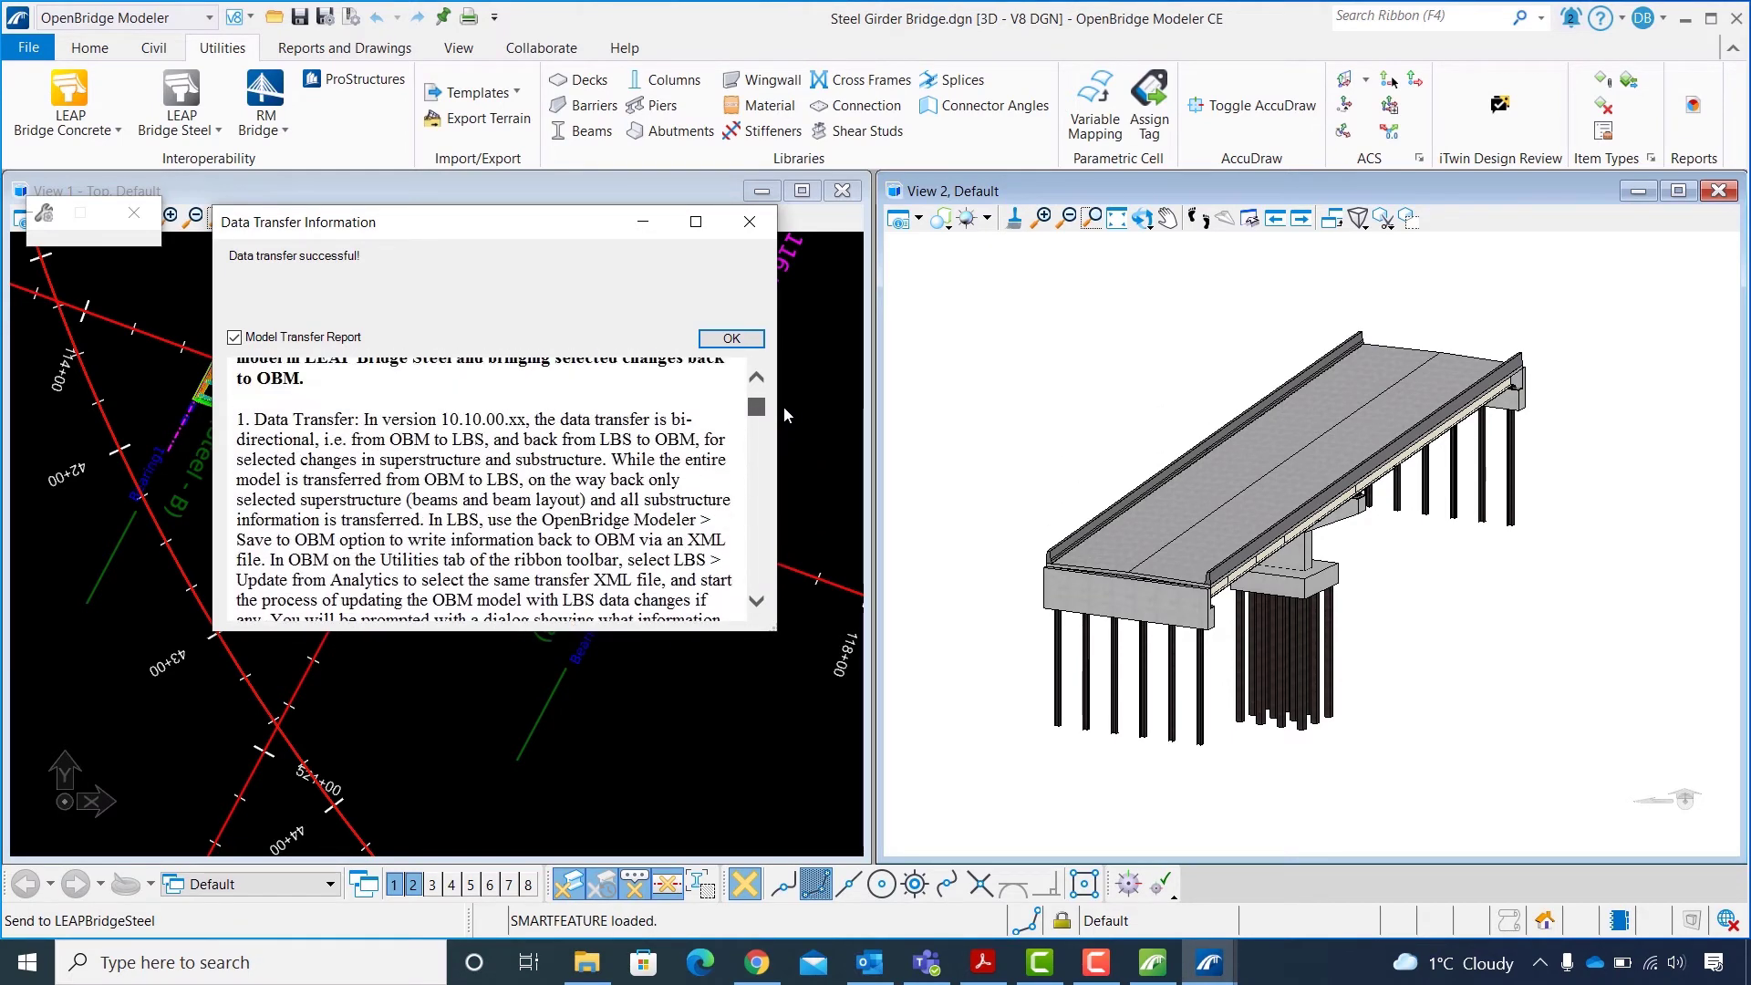
{"action": "left_click", "coordinate": [730, 342]}
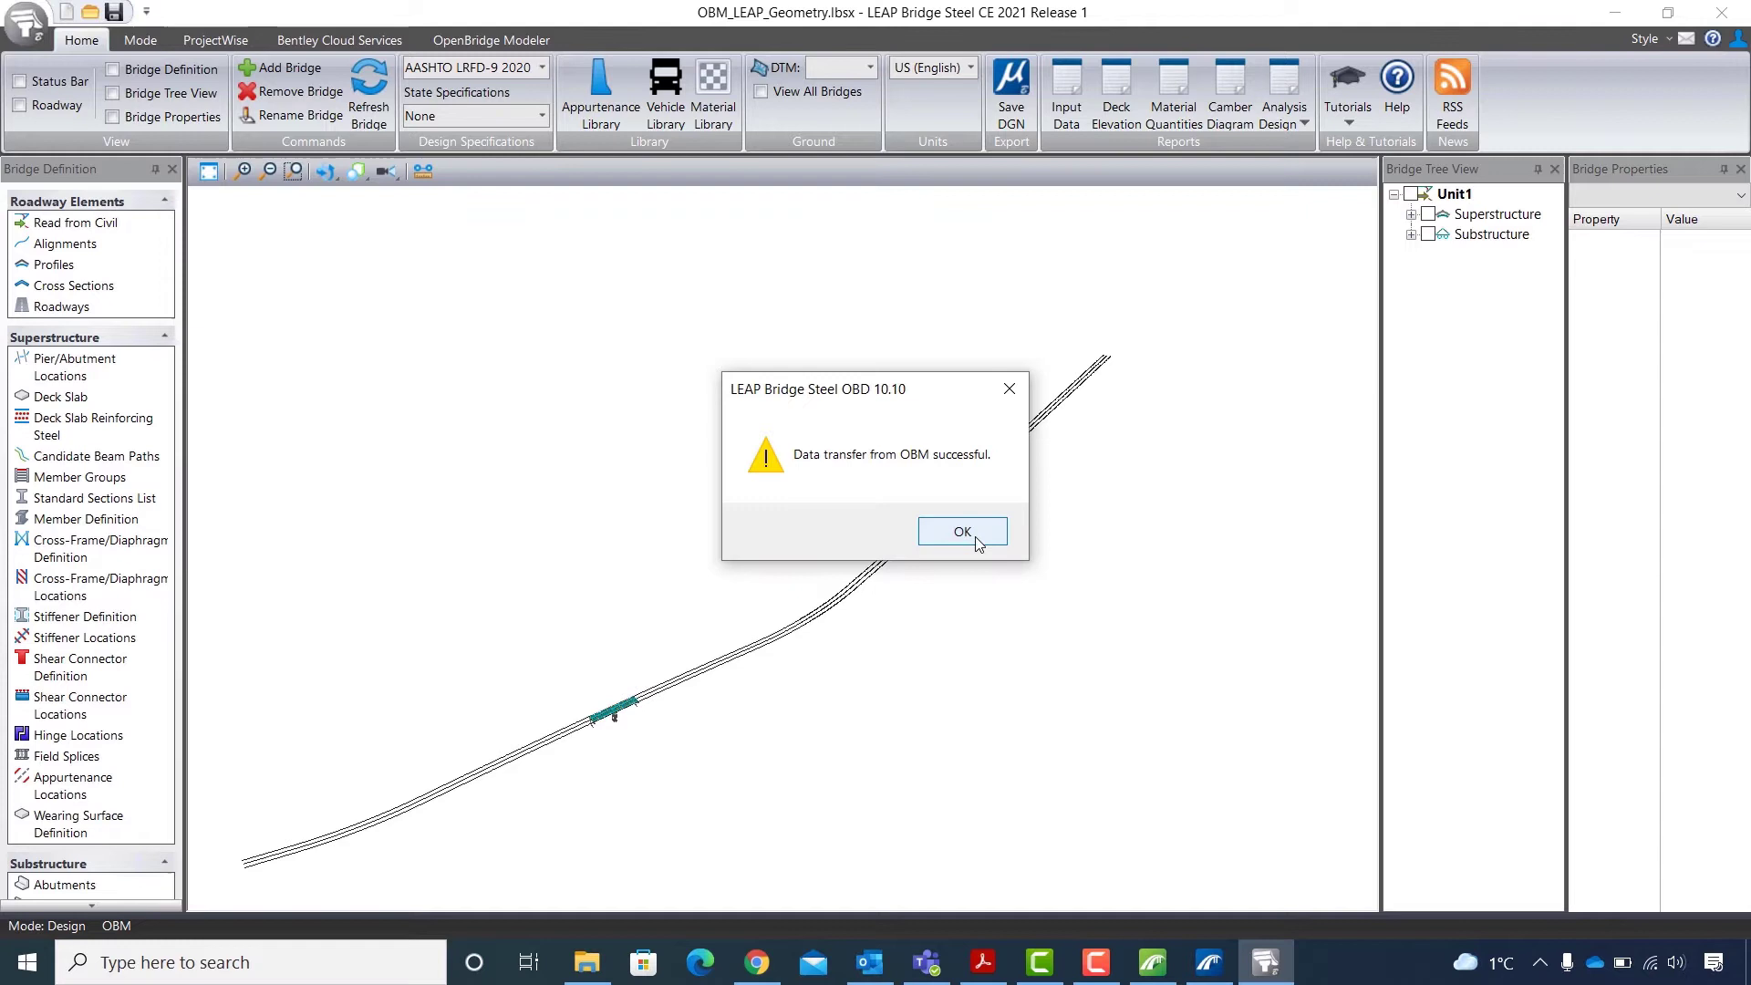
- Dismiss the transfer message, uncheck Roadway, and fit the whole bridge in the 3D view
{"action": "left_click", "coordinate": [976, 538]}
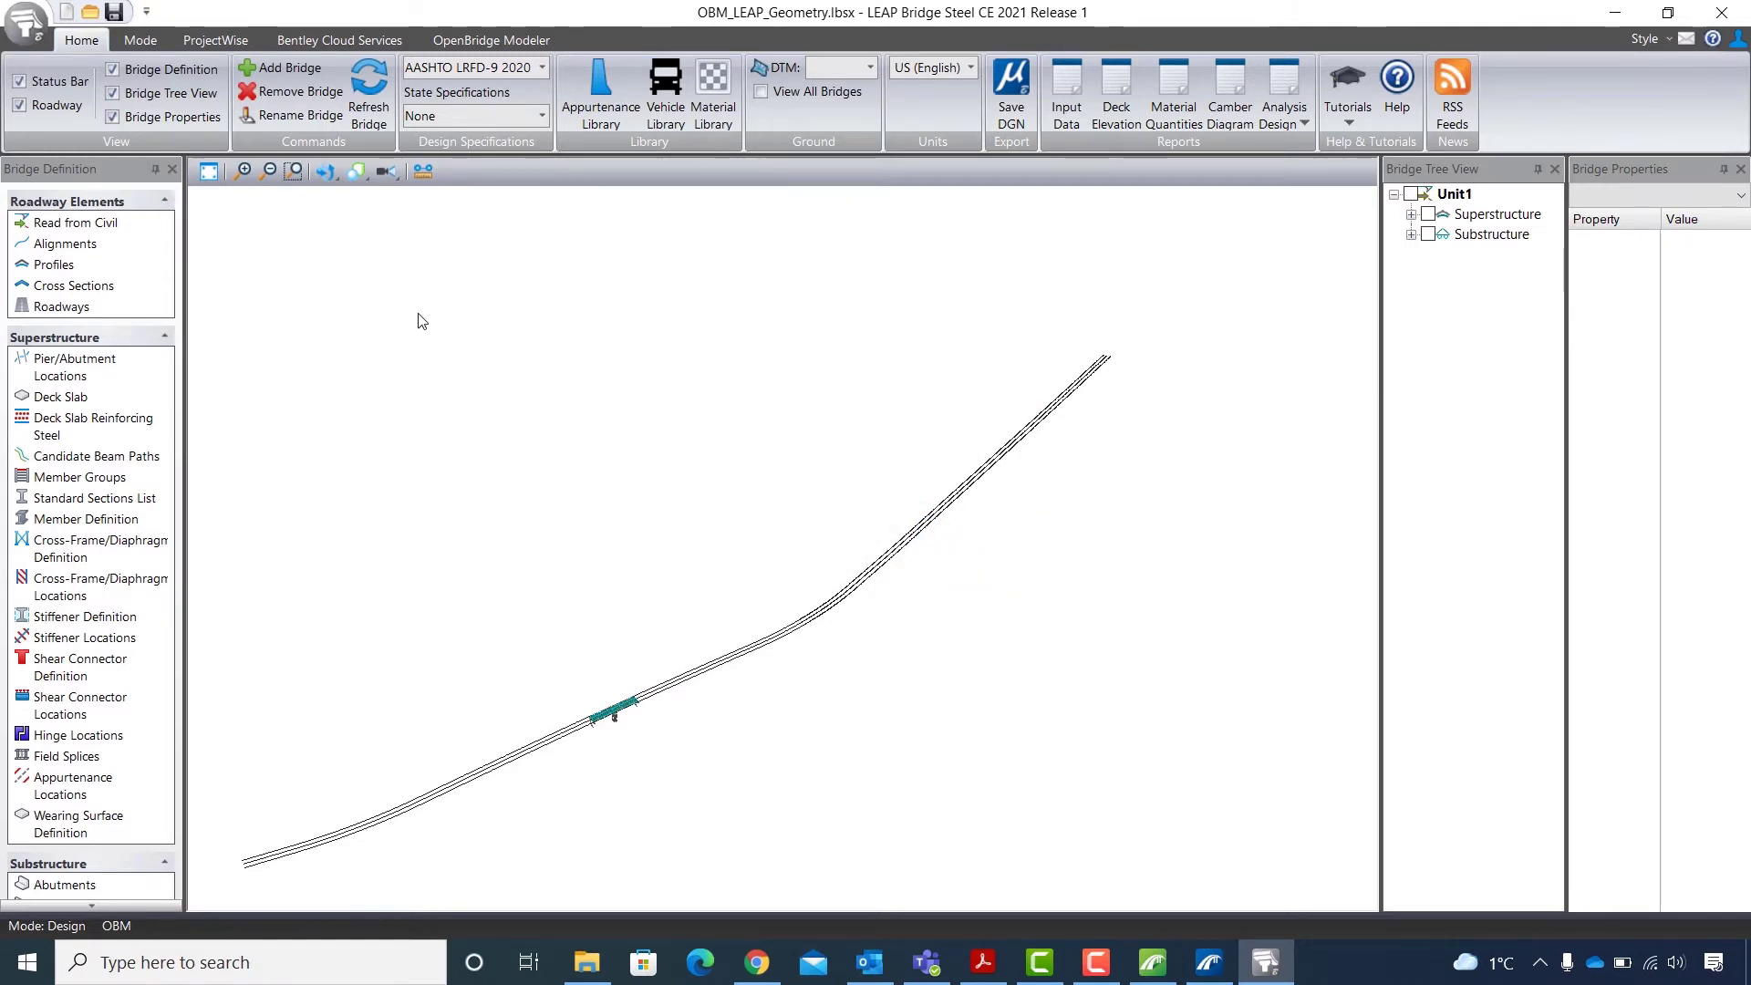
{"action": "left_click", "coordinate": [19, 106]}
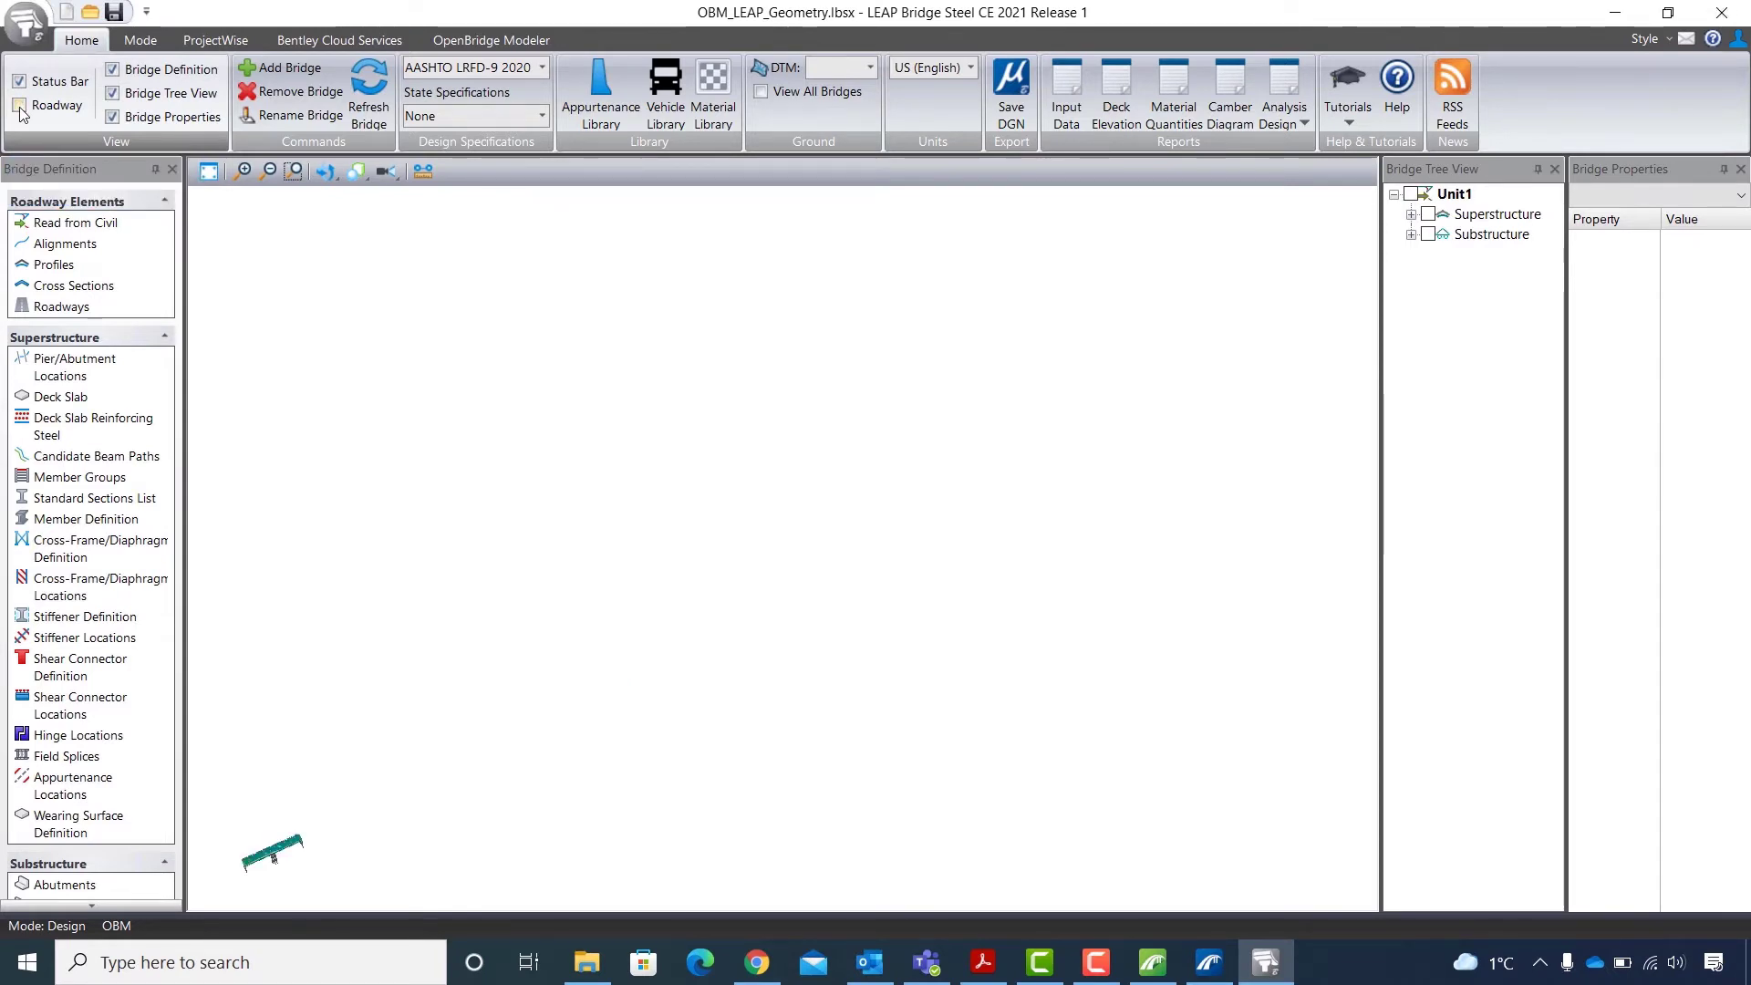
{"action": "left_click", "coordinate": [210, 173]}
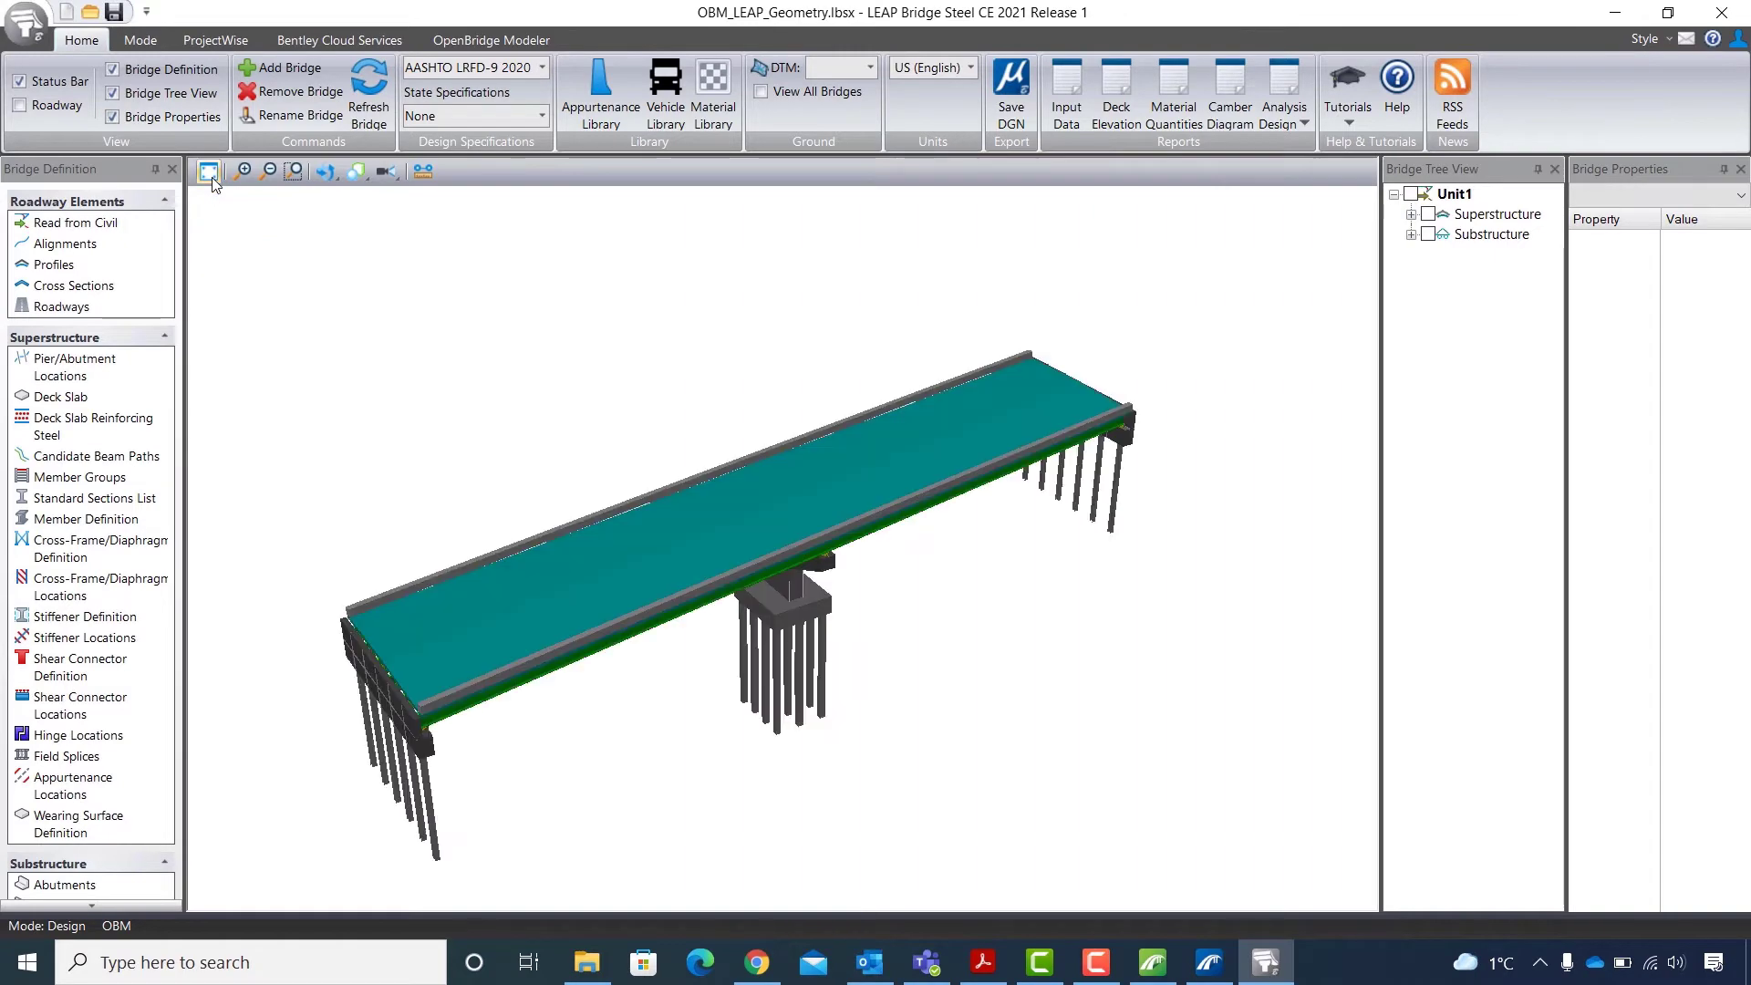
{"action": "middle_click_drag", "start_coordinate": [274, 711], "coordinate": [790, 666]}
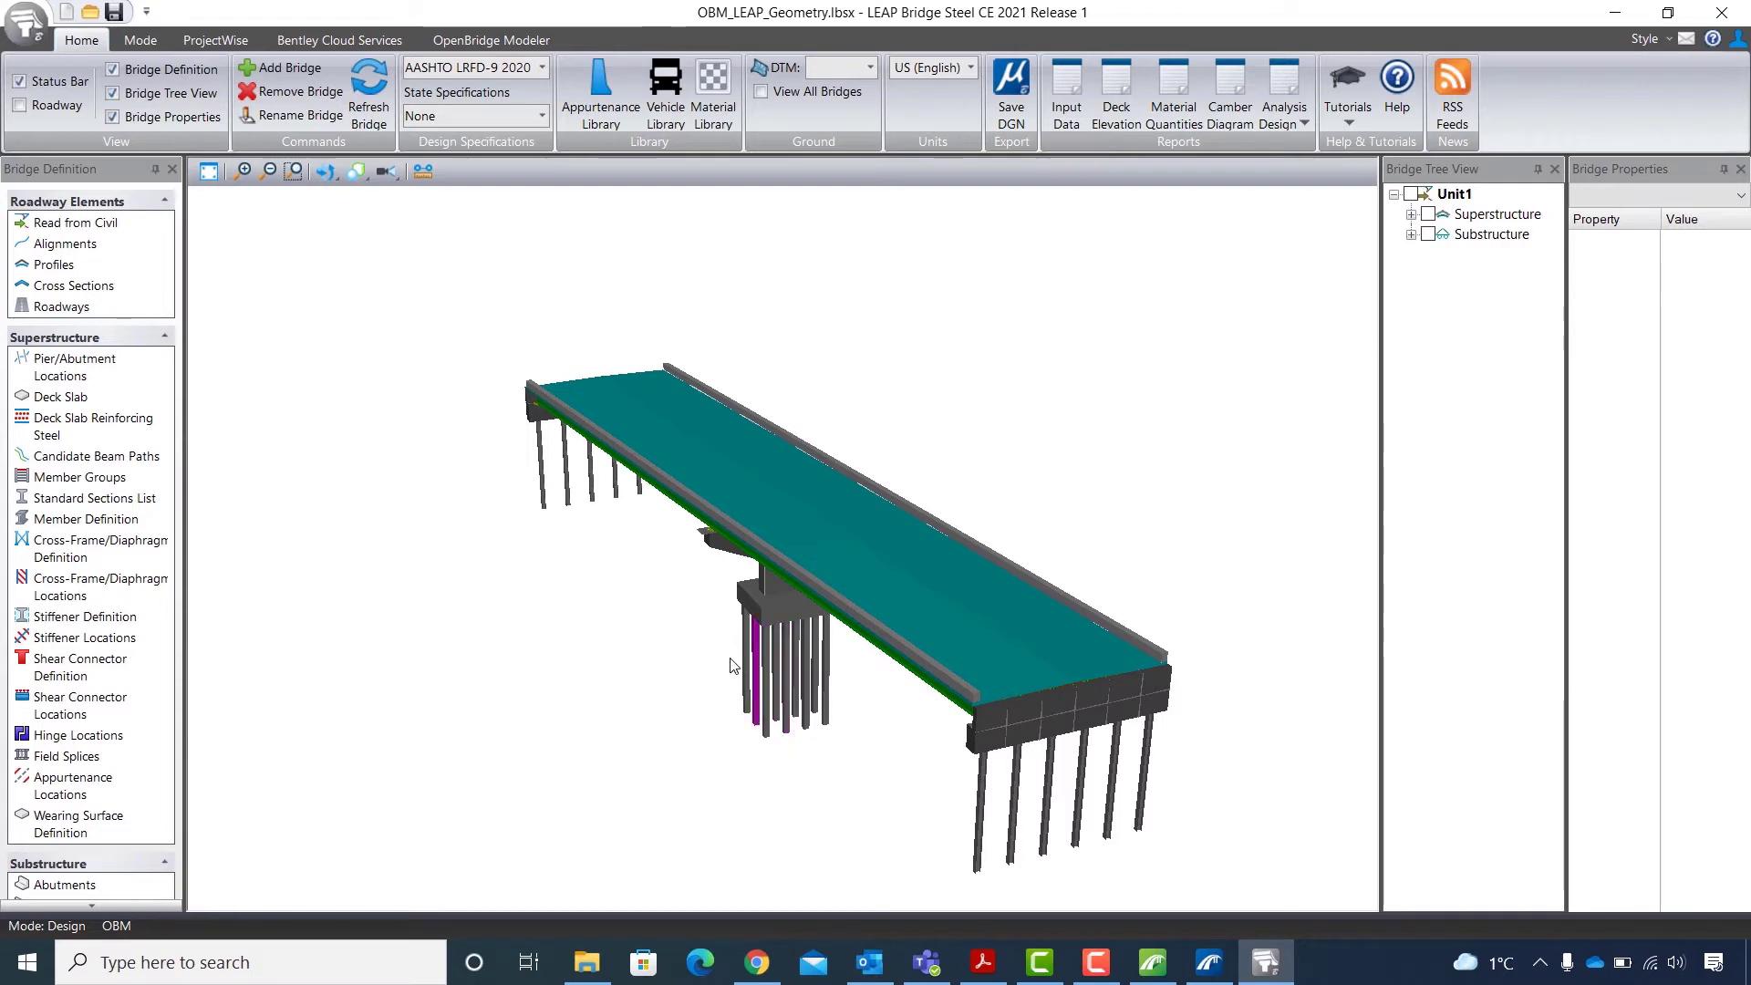
{"action": "scroll", "coordinate": [82, 649], "scroll_direction": "down", "scroll_amount": 3}
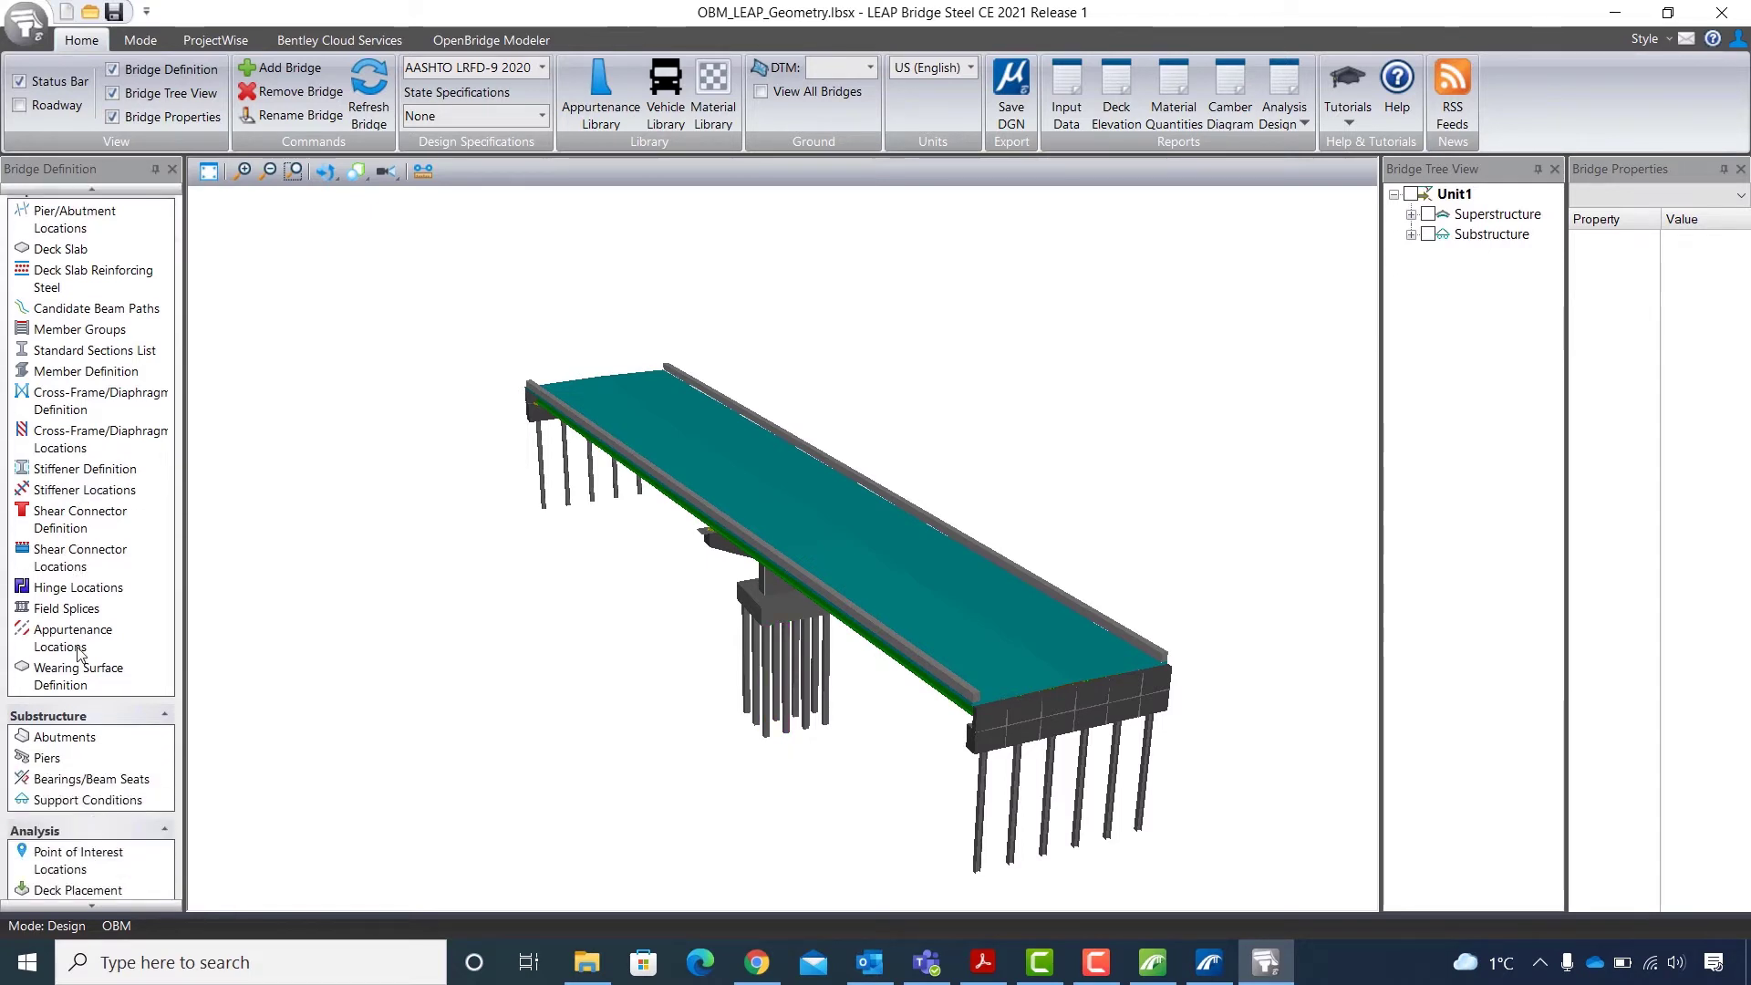
{"action": "scroll", "coordinate": [80, 649], "scroll_direction": "down", "scroll_amount": 3}
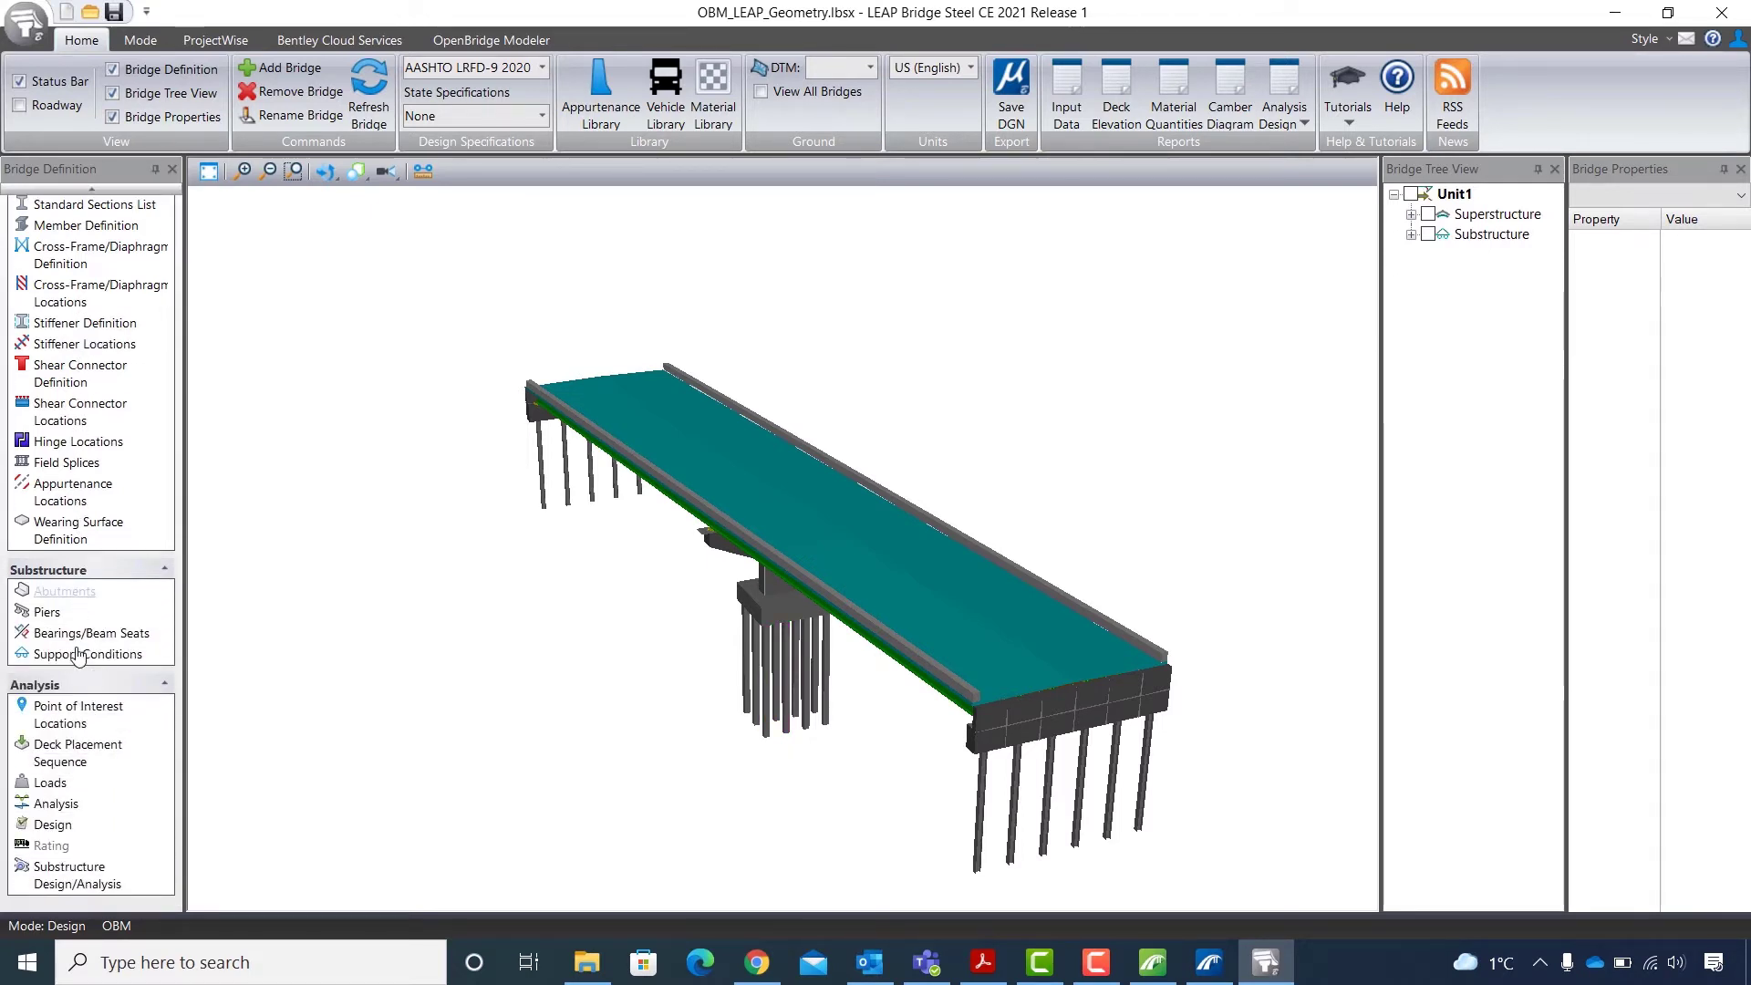
- Run the grillage analysis from Bridge Definition > Analysis and acknowledge the success message
{"action": "left_click", "coordinate": [58, 807]}
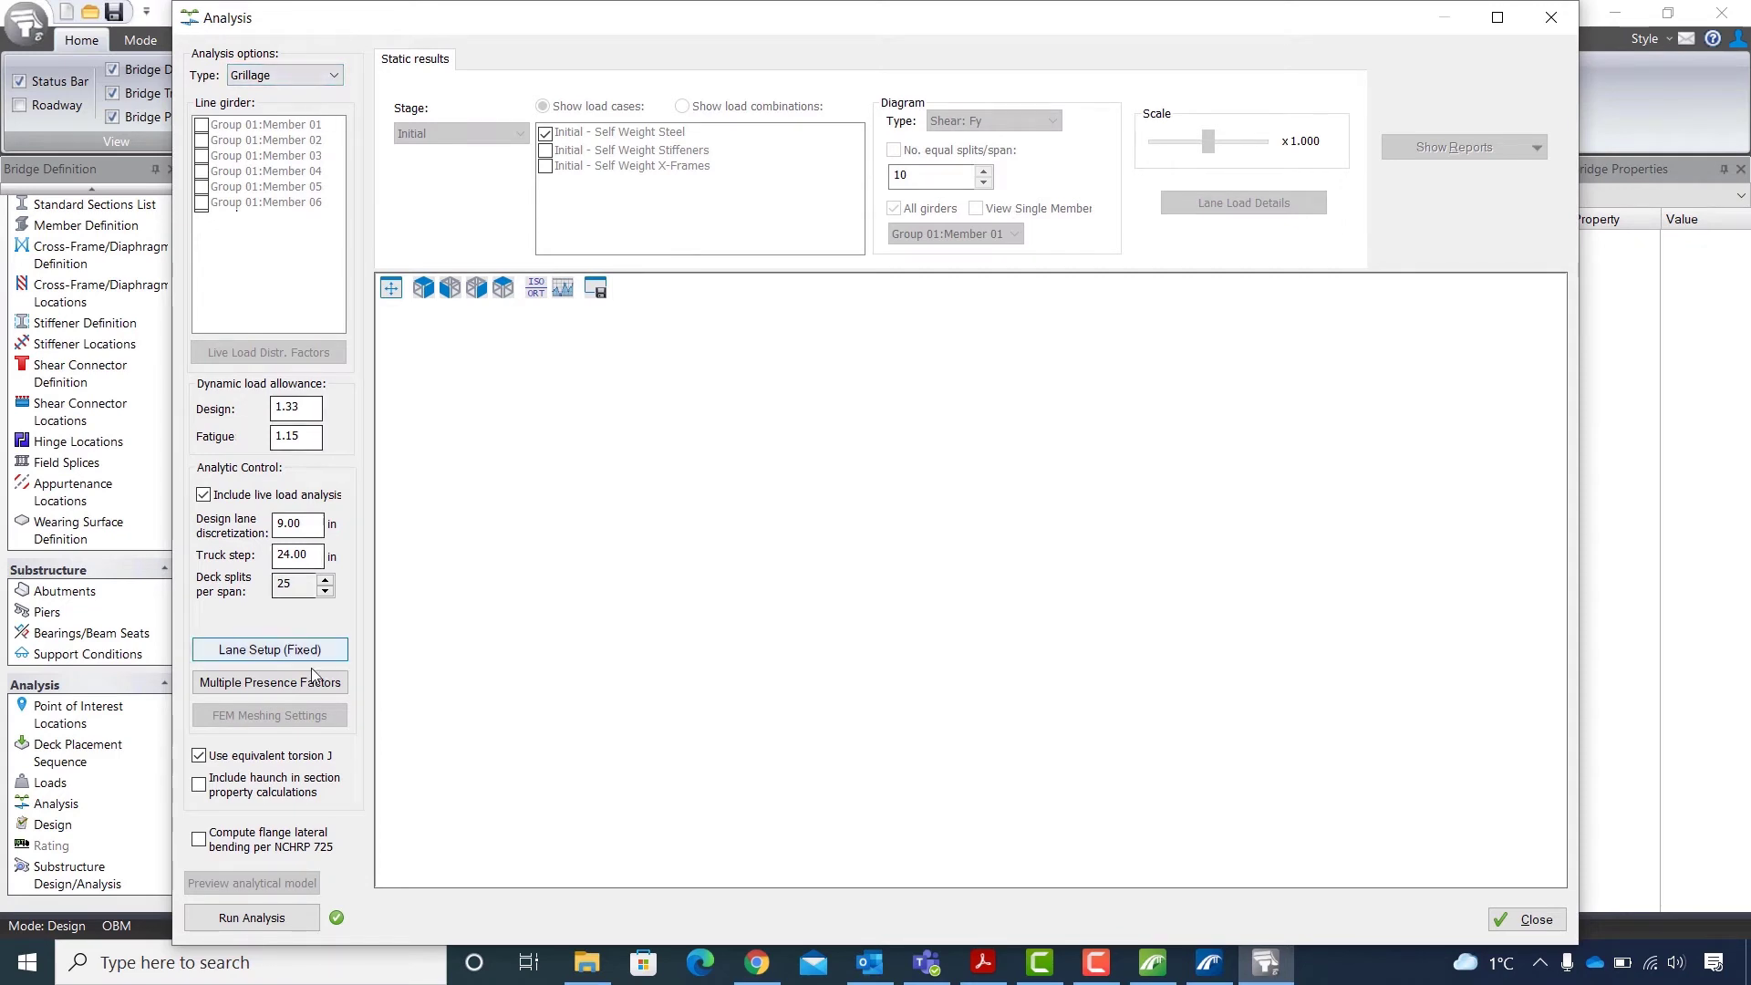
{"action": "left_click", "coordinate": [286, 919]}
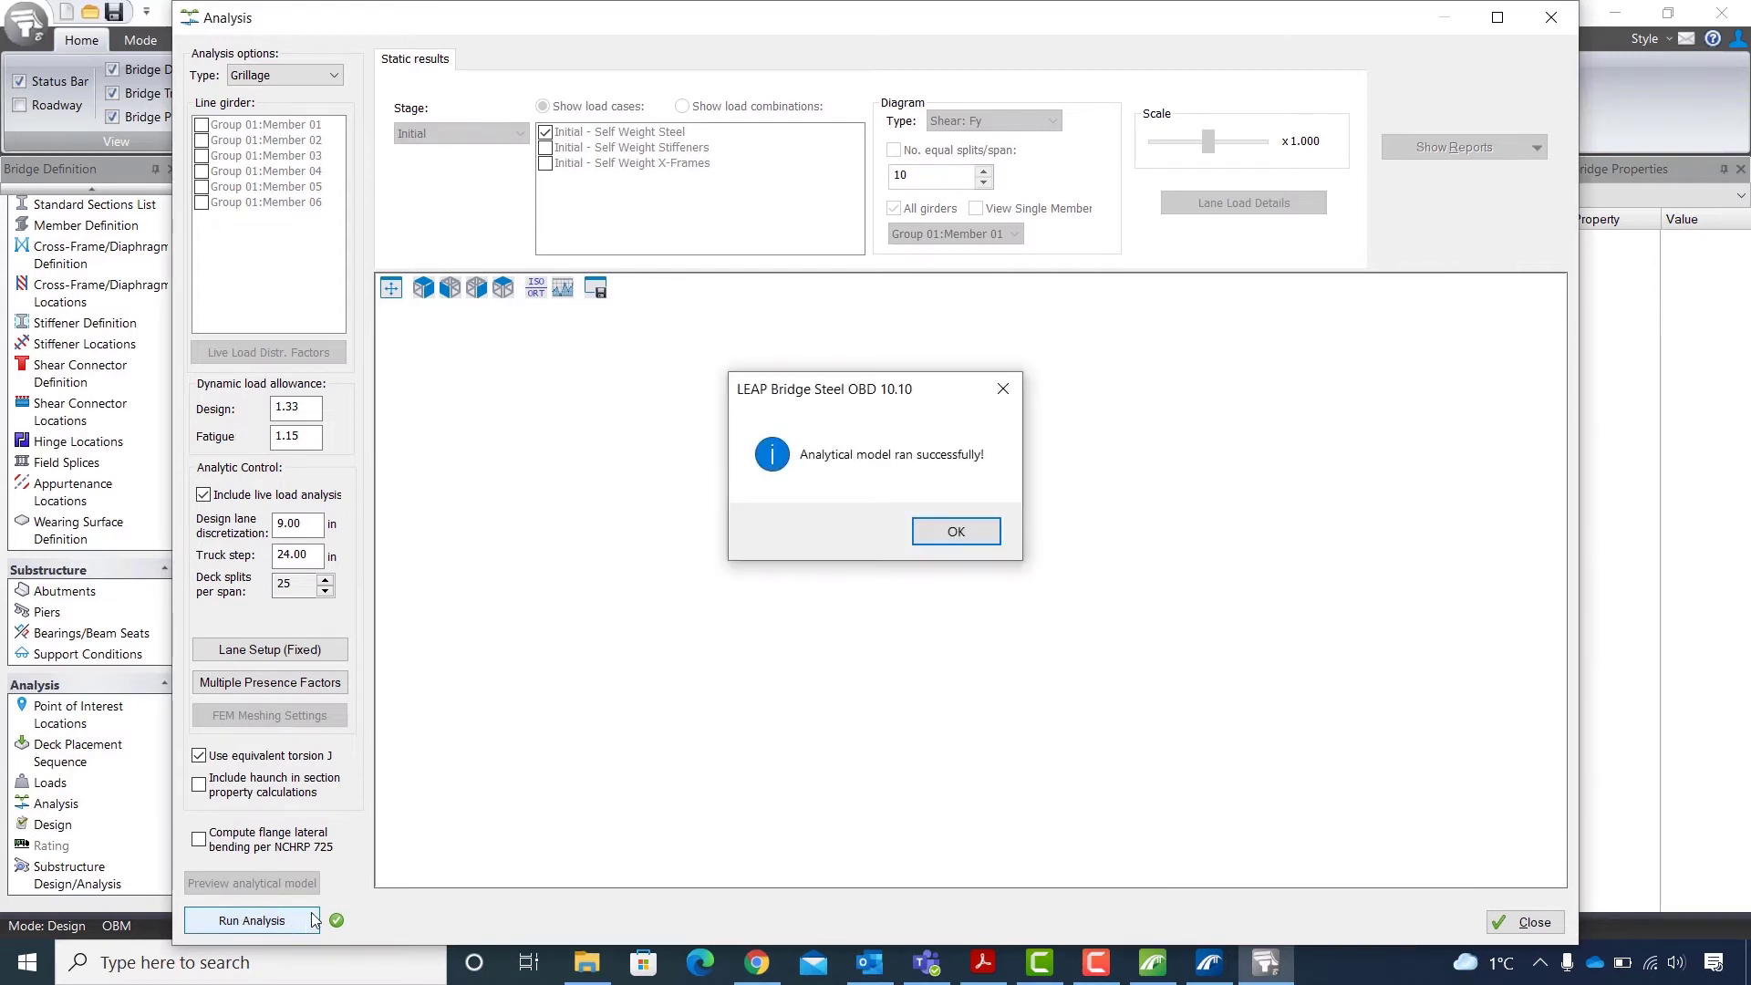
{"action": "left_click", "coordinate": [971, 530]}
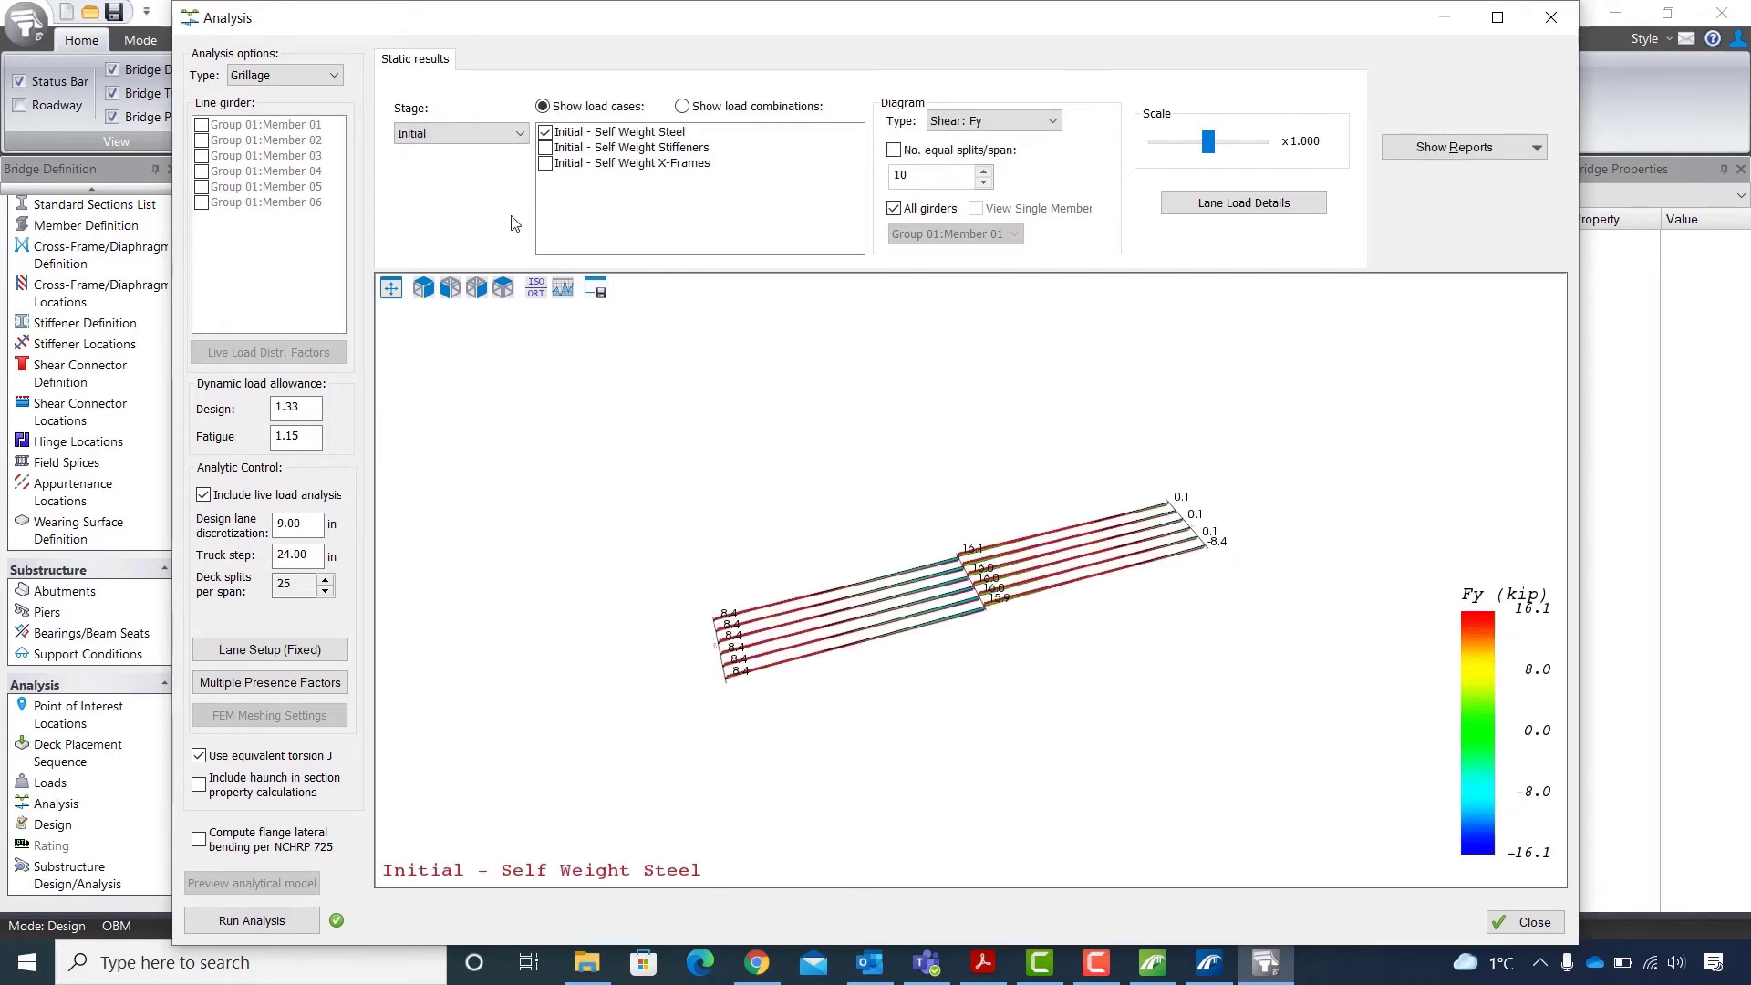
- Show the Initial stage load combinations as Moment: Mz diagrams for all girders at x5 scale
{"action": "left_click", "coordinate": [474, 135]}
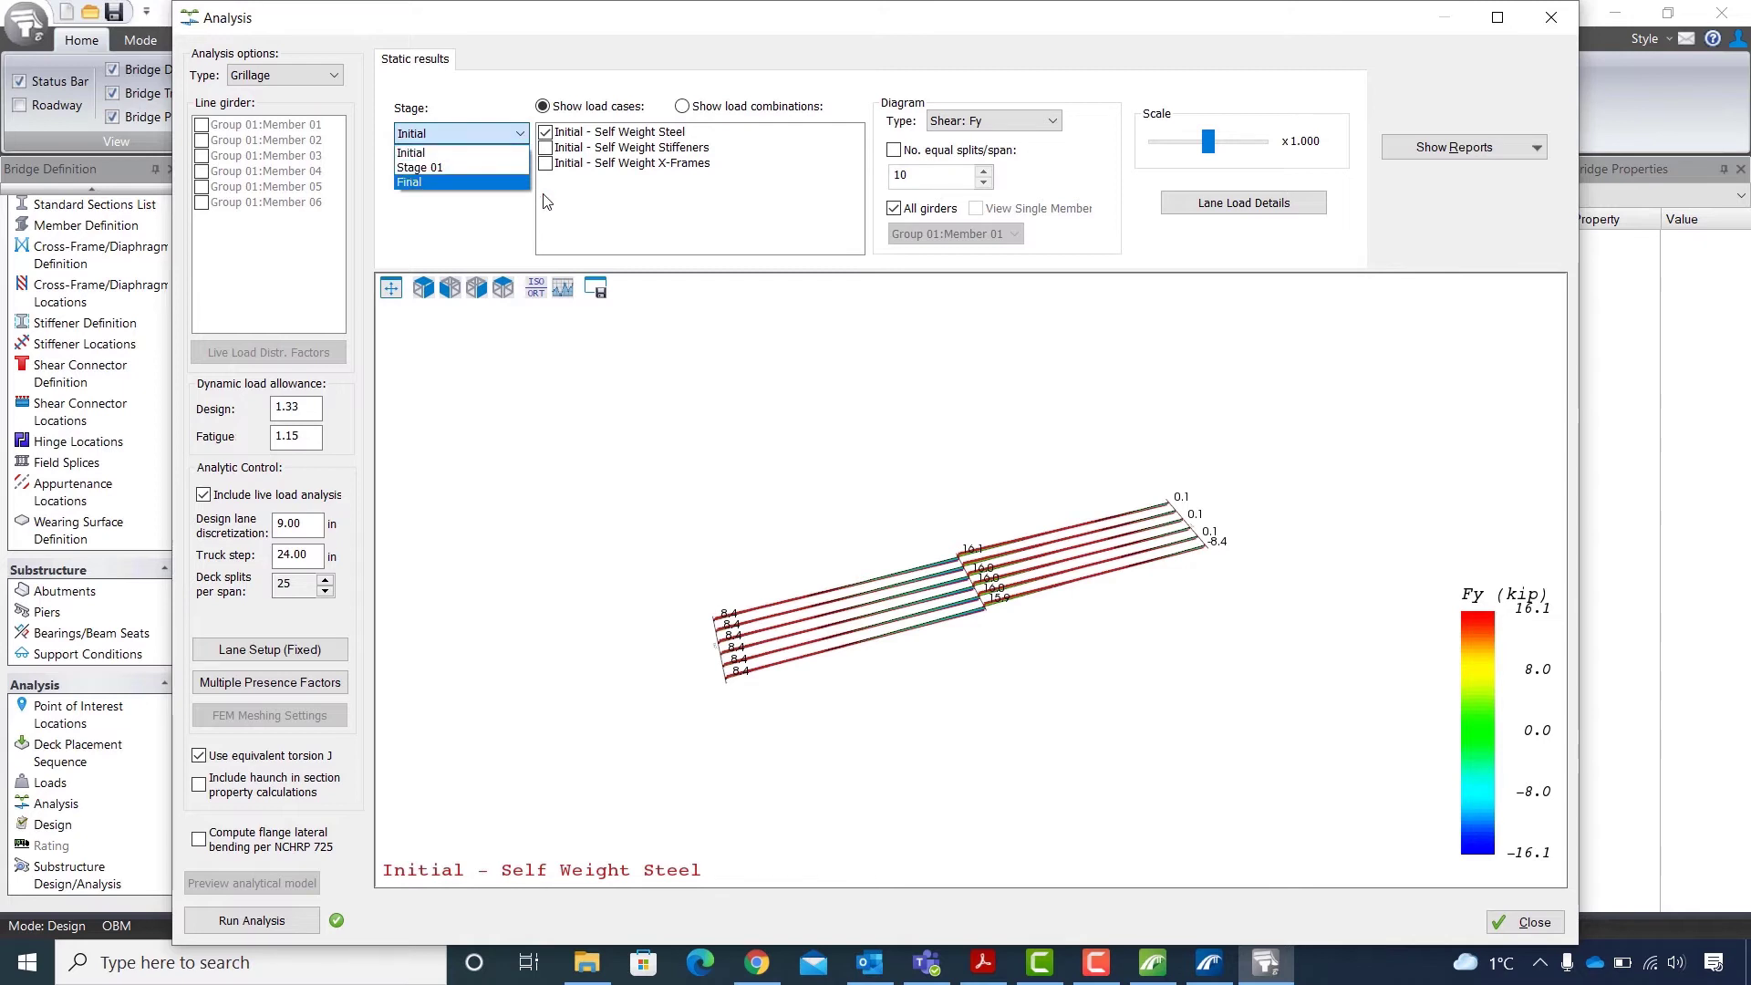
{"action": "left_click", "coordinate": [643, 228]}
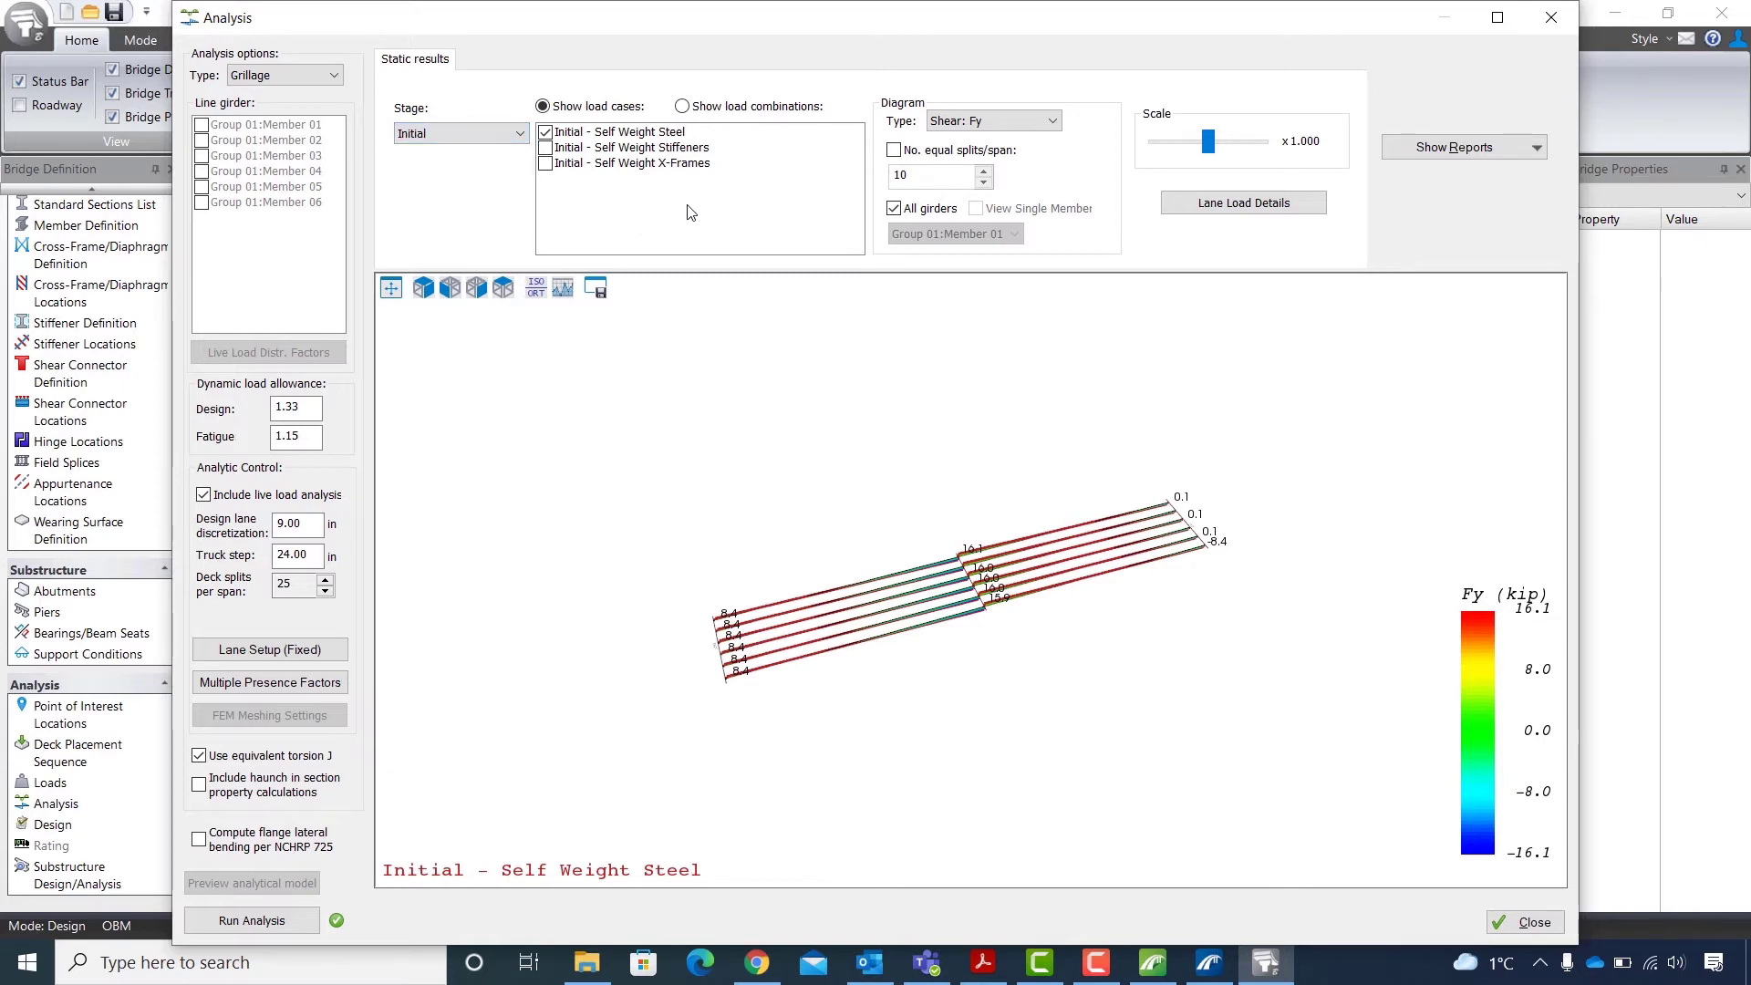
{"action": "left_click", "coordinate": [682, 106]}
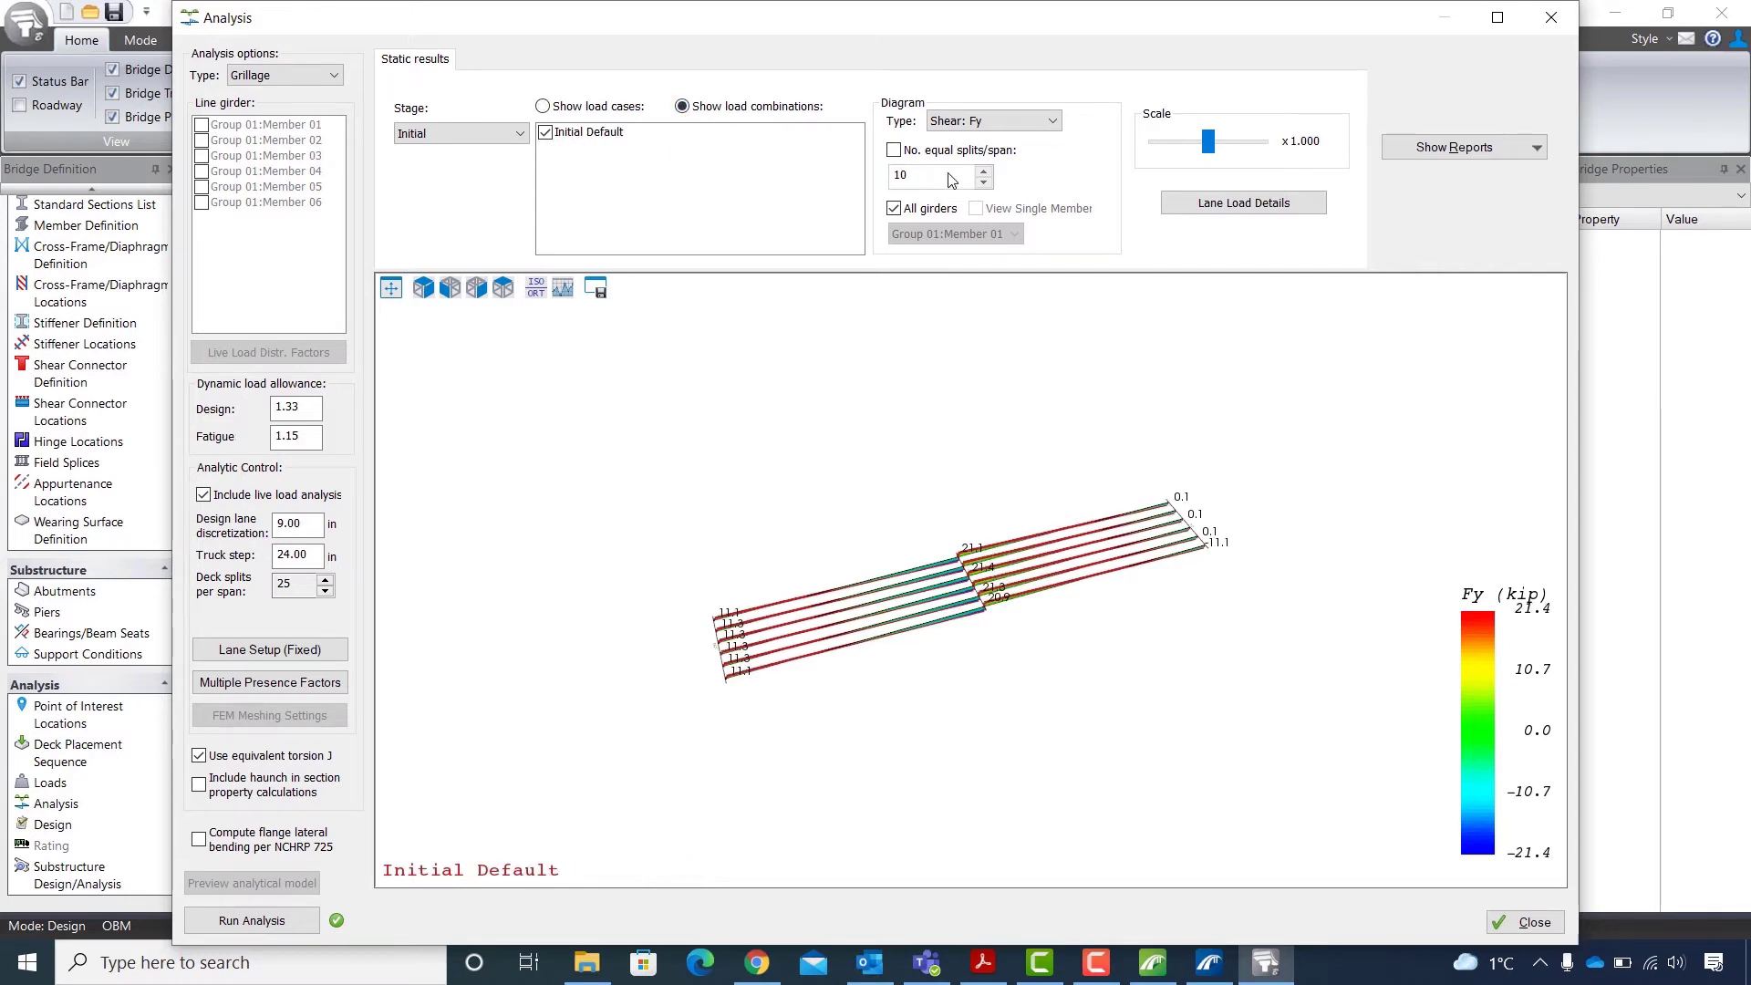
{"action": "left_click", "coordinate": [1051, 122]}
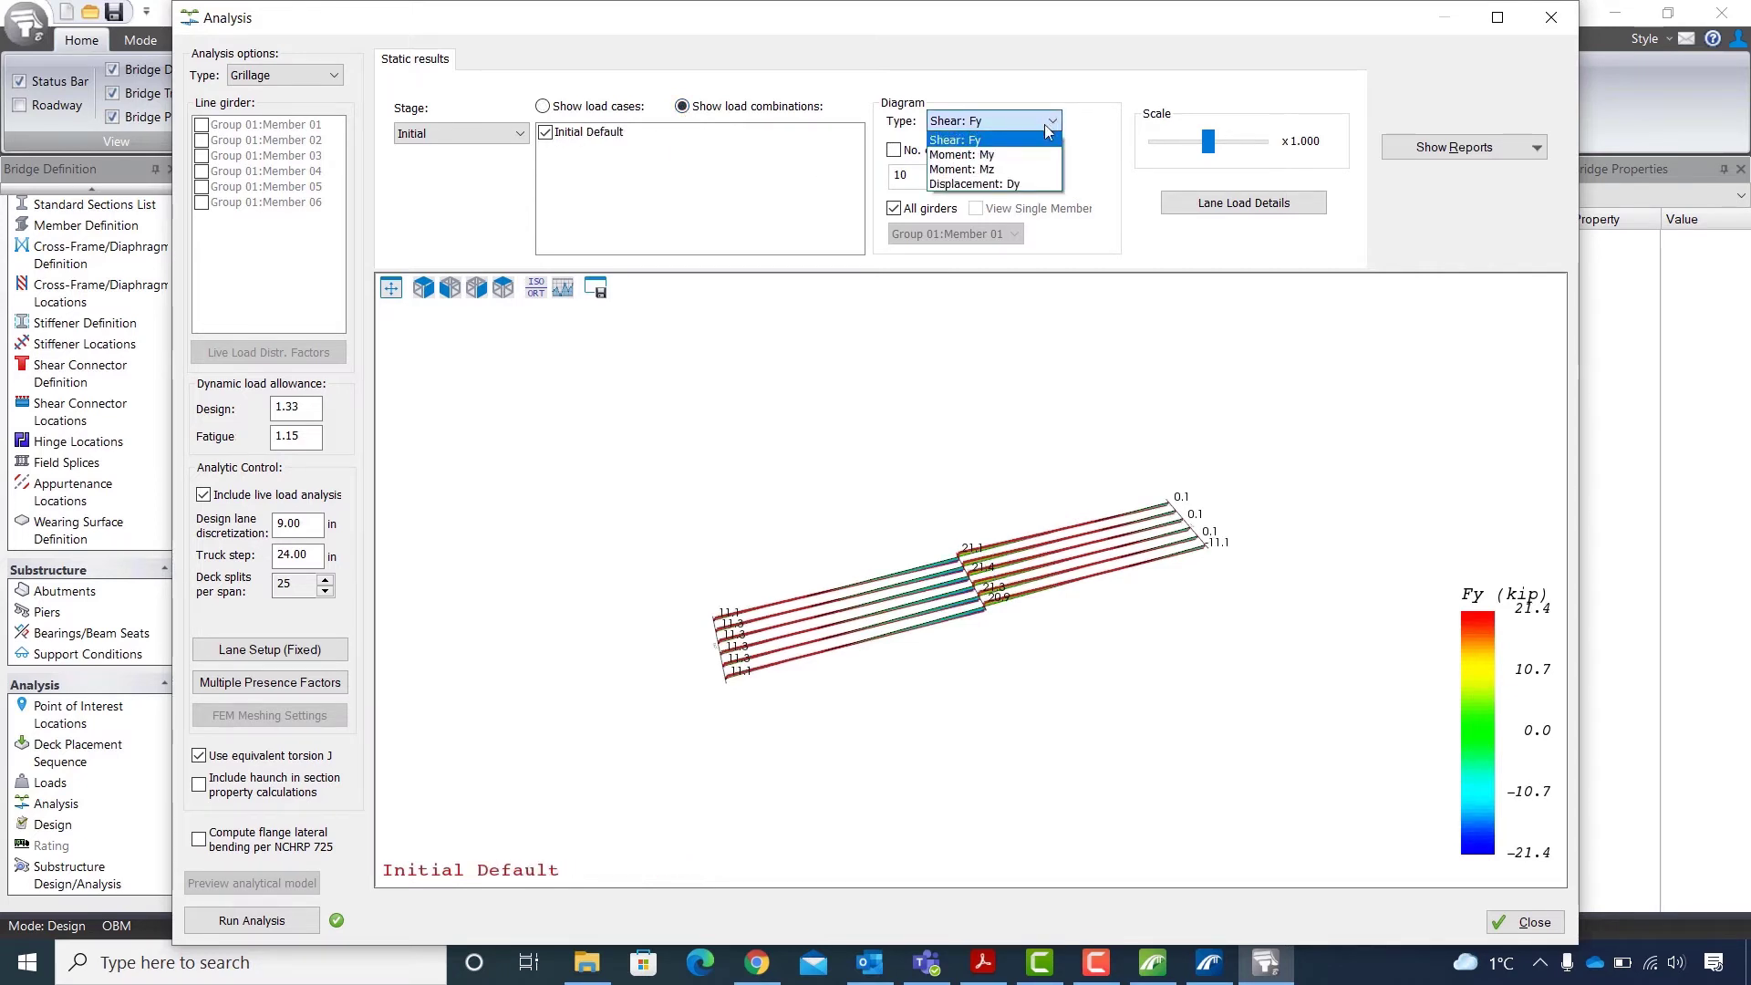
{"action": "left_click", "coordinate": [1042, 170]}
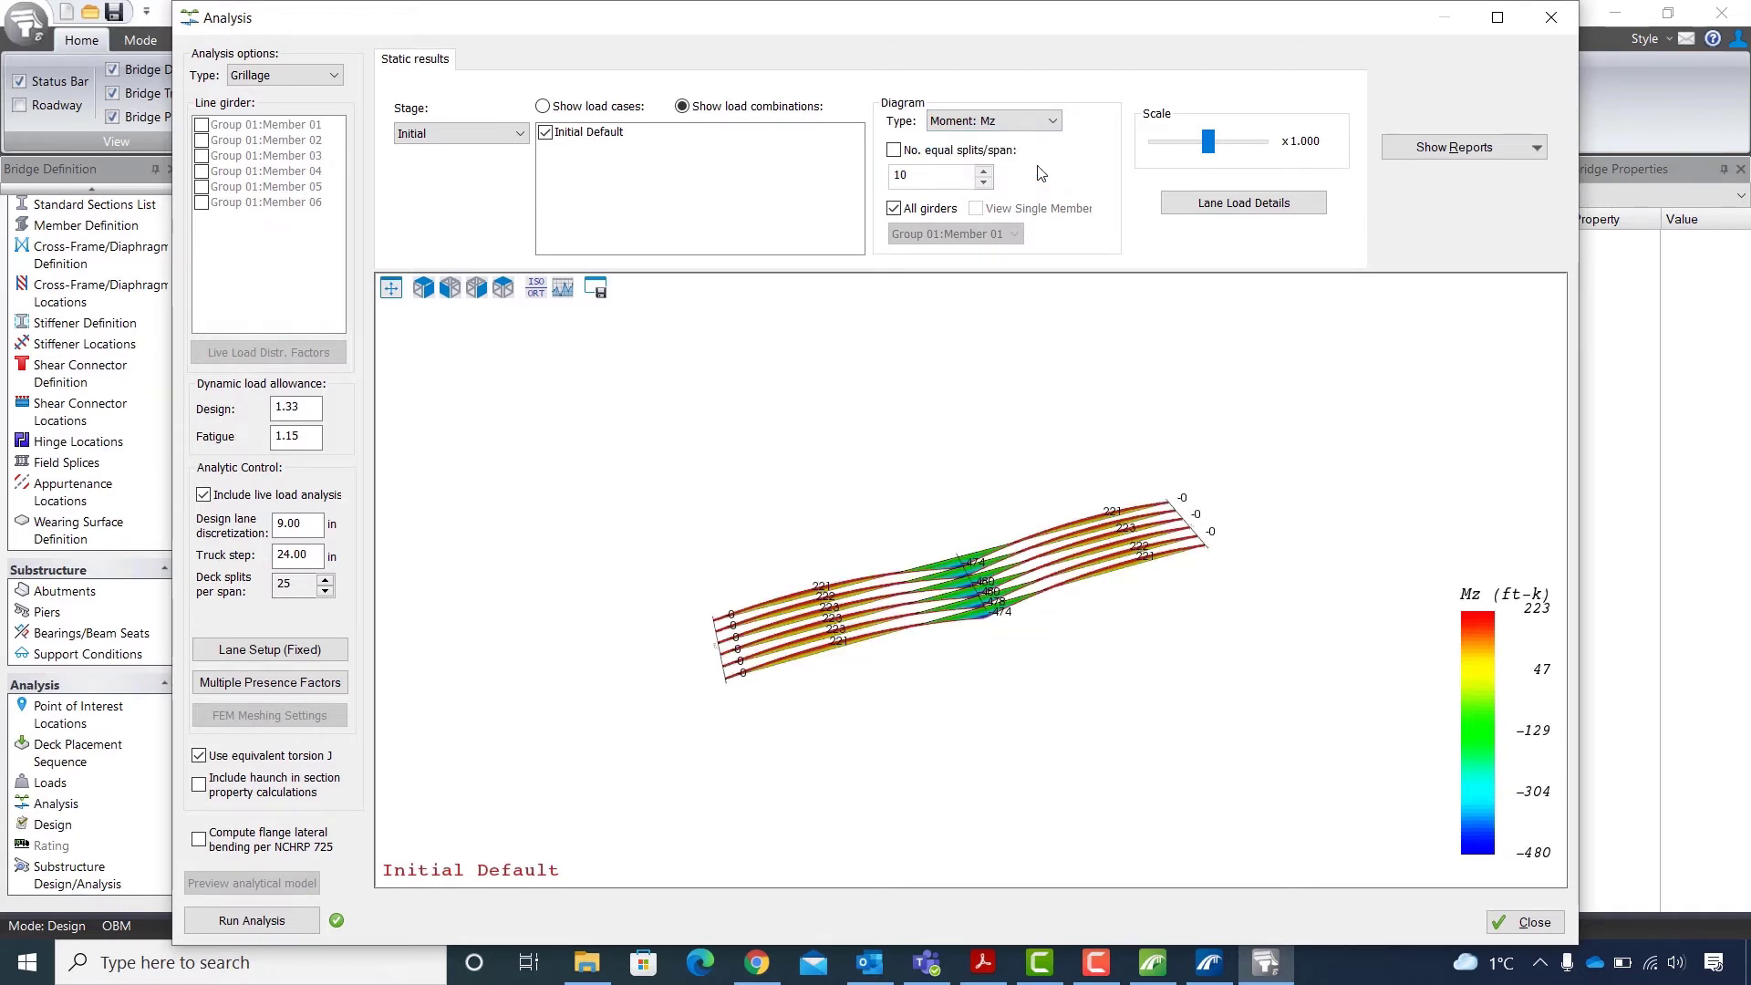
{"action": "left_click", "coordinate": [894, 209]}
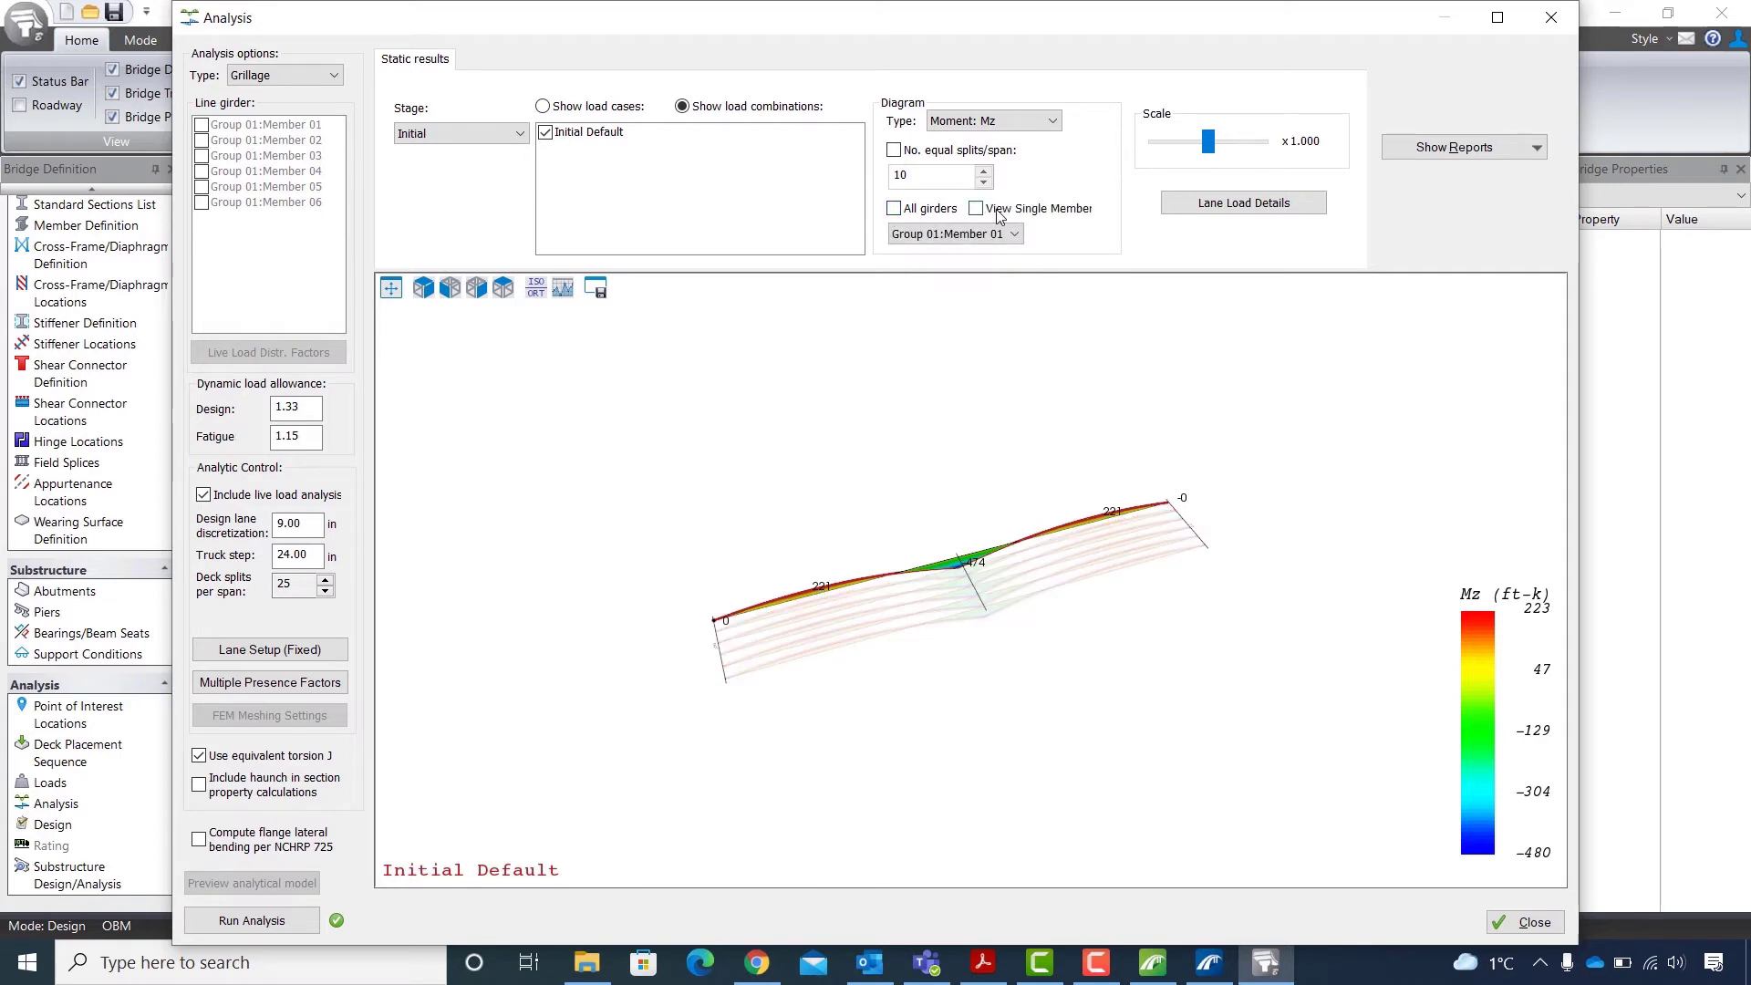
{"action": "left_click", "coordinate": [894, 209]}
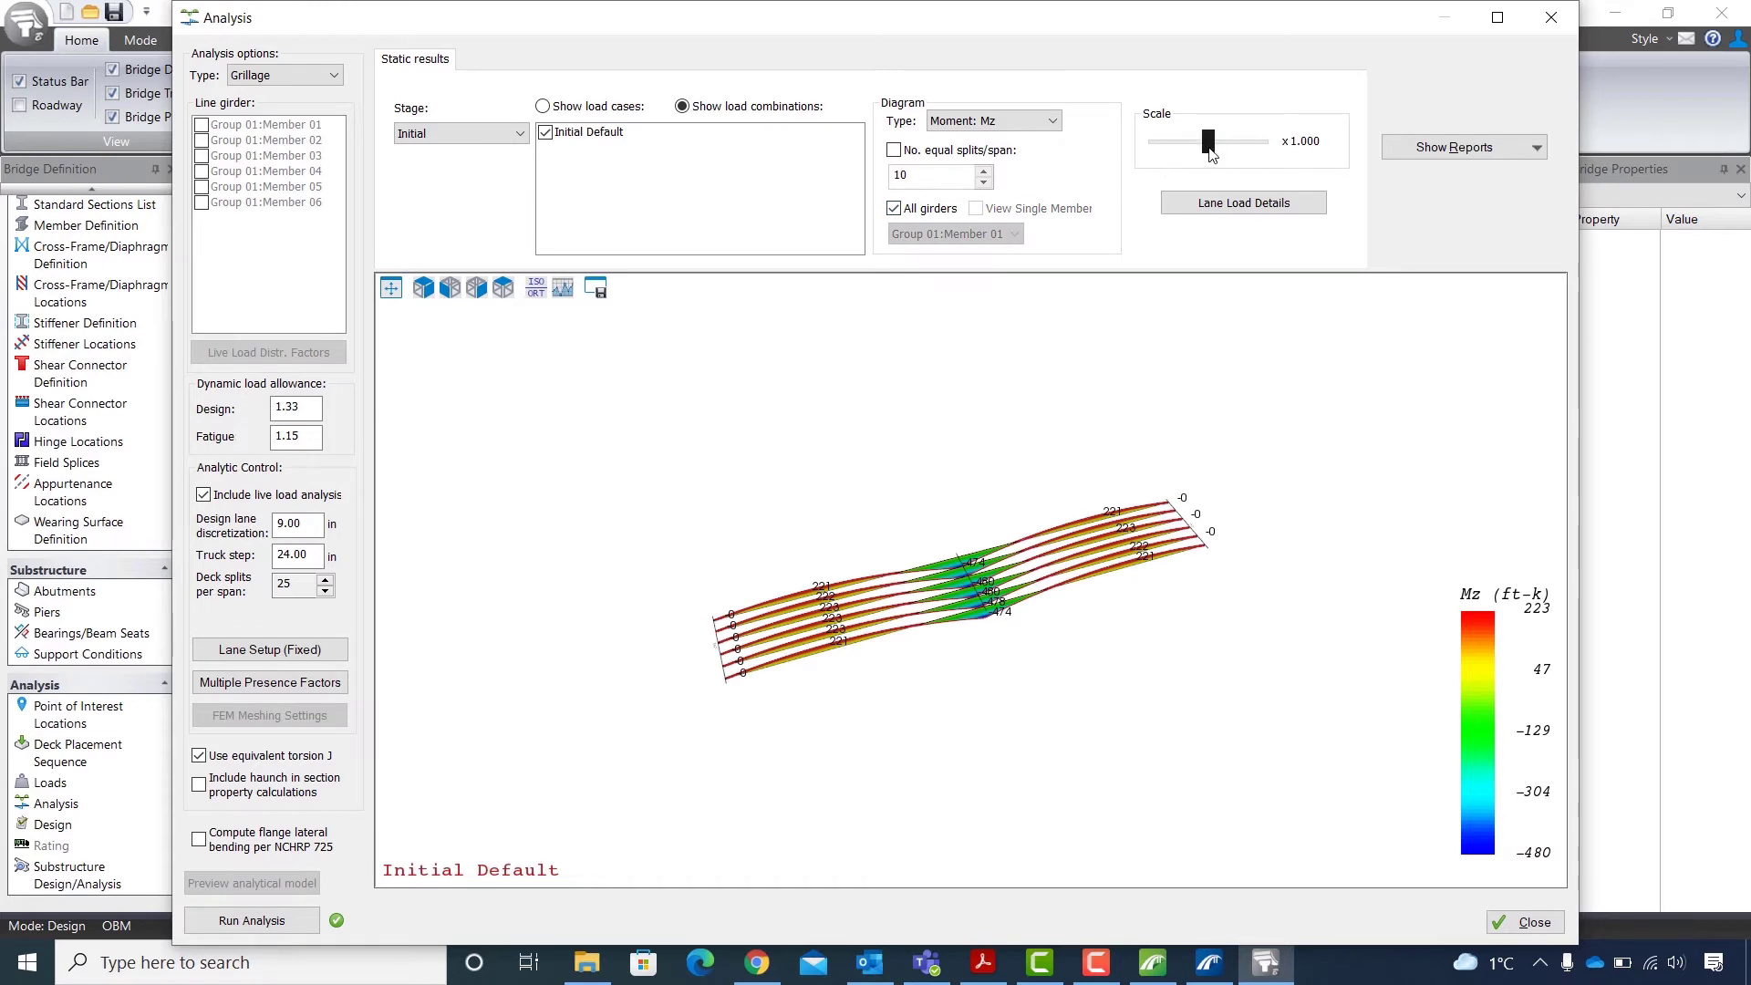
{"action": "left_click_drag", "start_coordinate": [1211, 153], "coordinate": [1234, 156]}
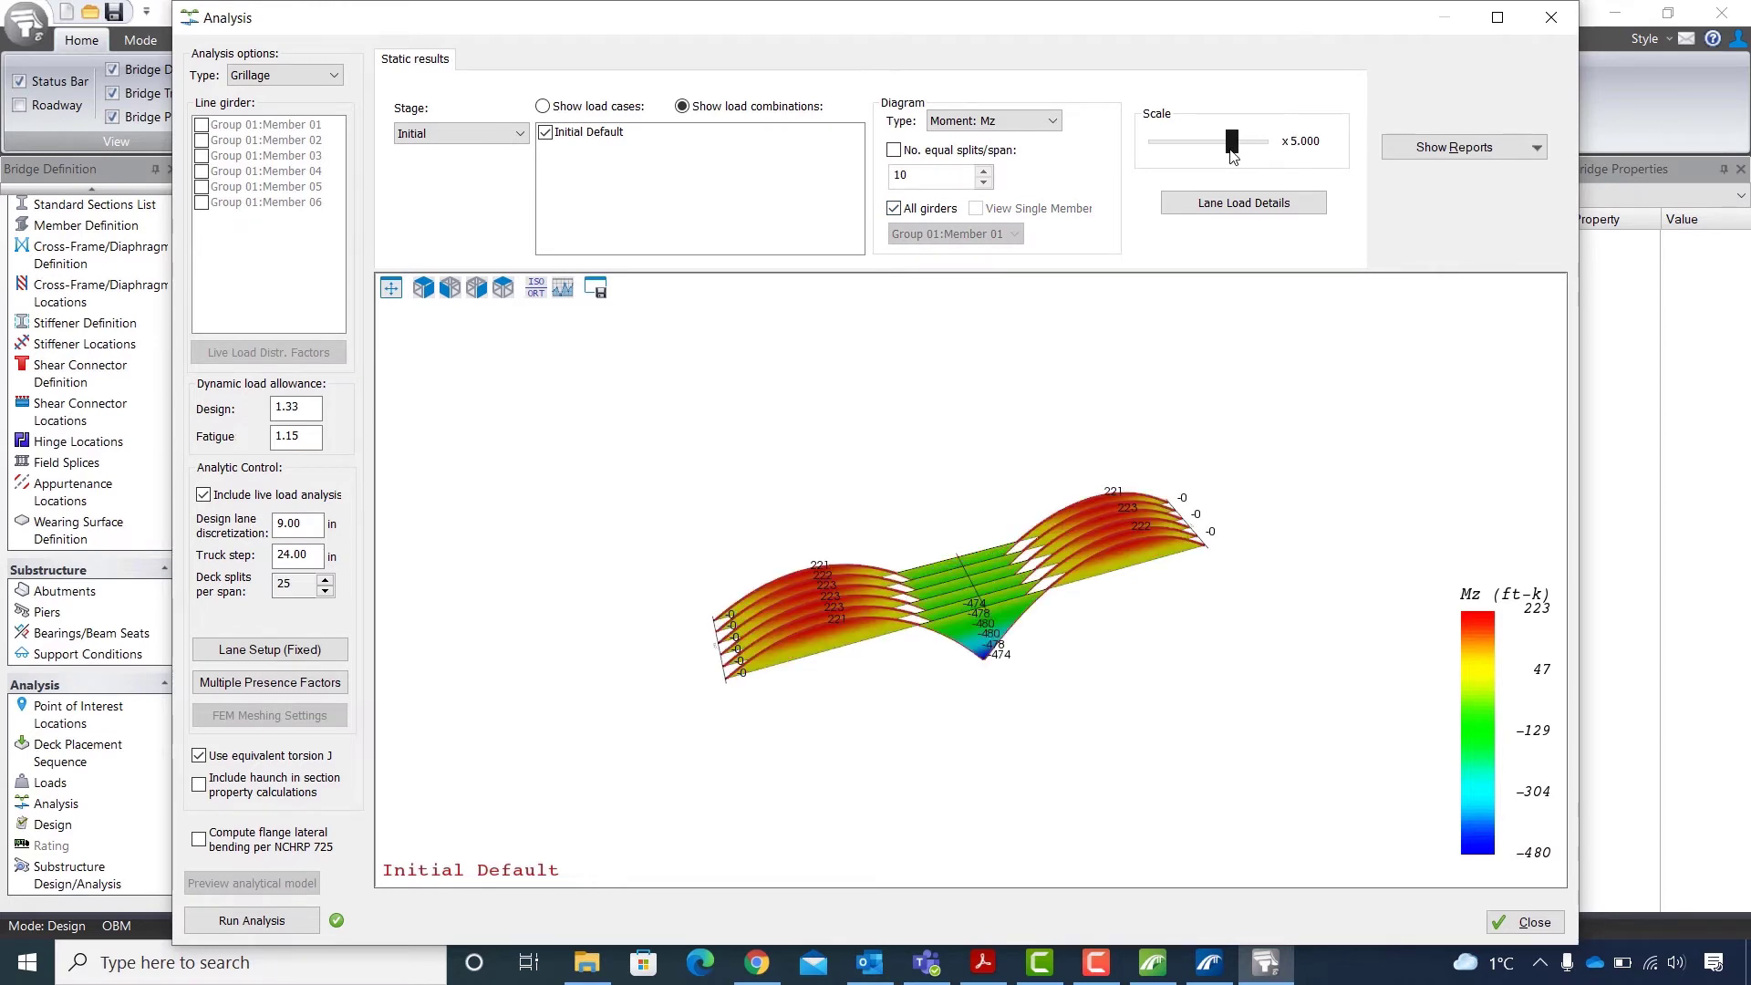
- Browse the Show Reports list without choosing one, then close the analysis results
{"action": "left_click", "coordinate": [1525, 155]}
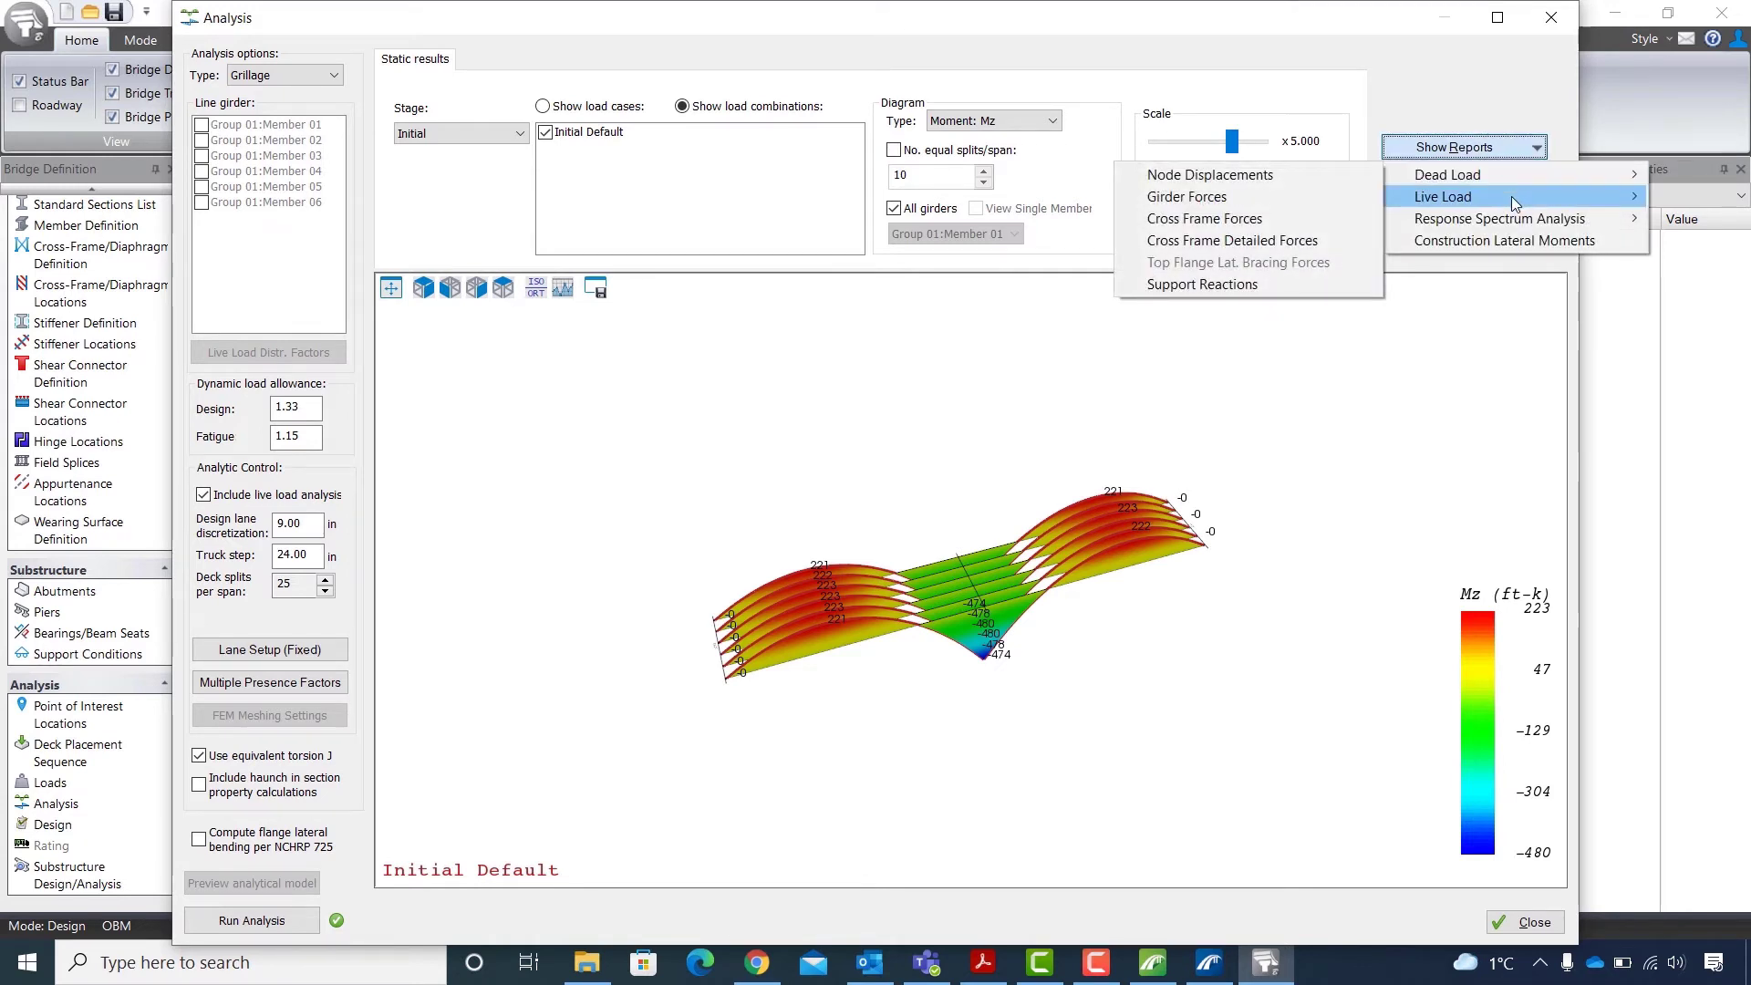
{"action": "mouse_move", "coordinate": [1515, 202]}
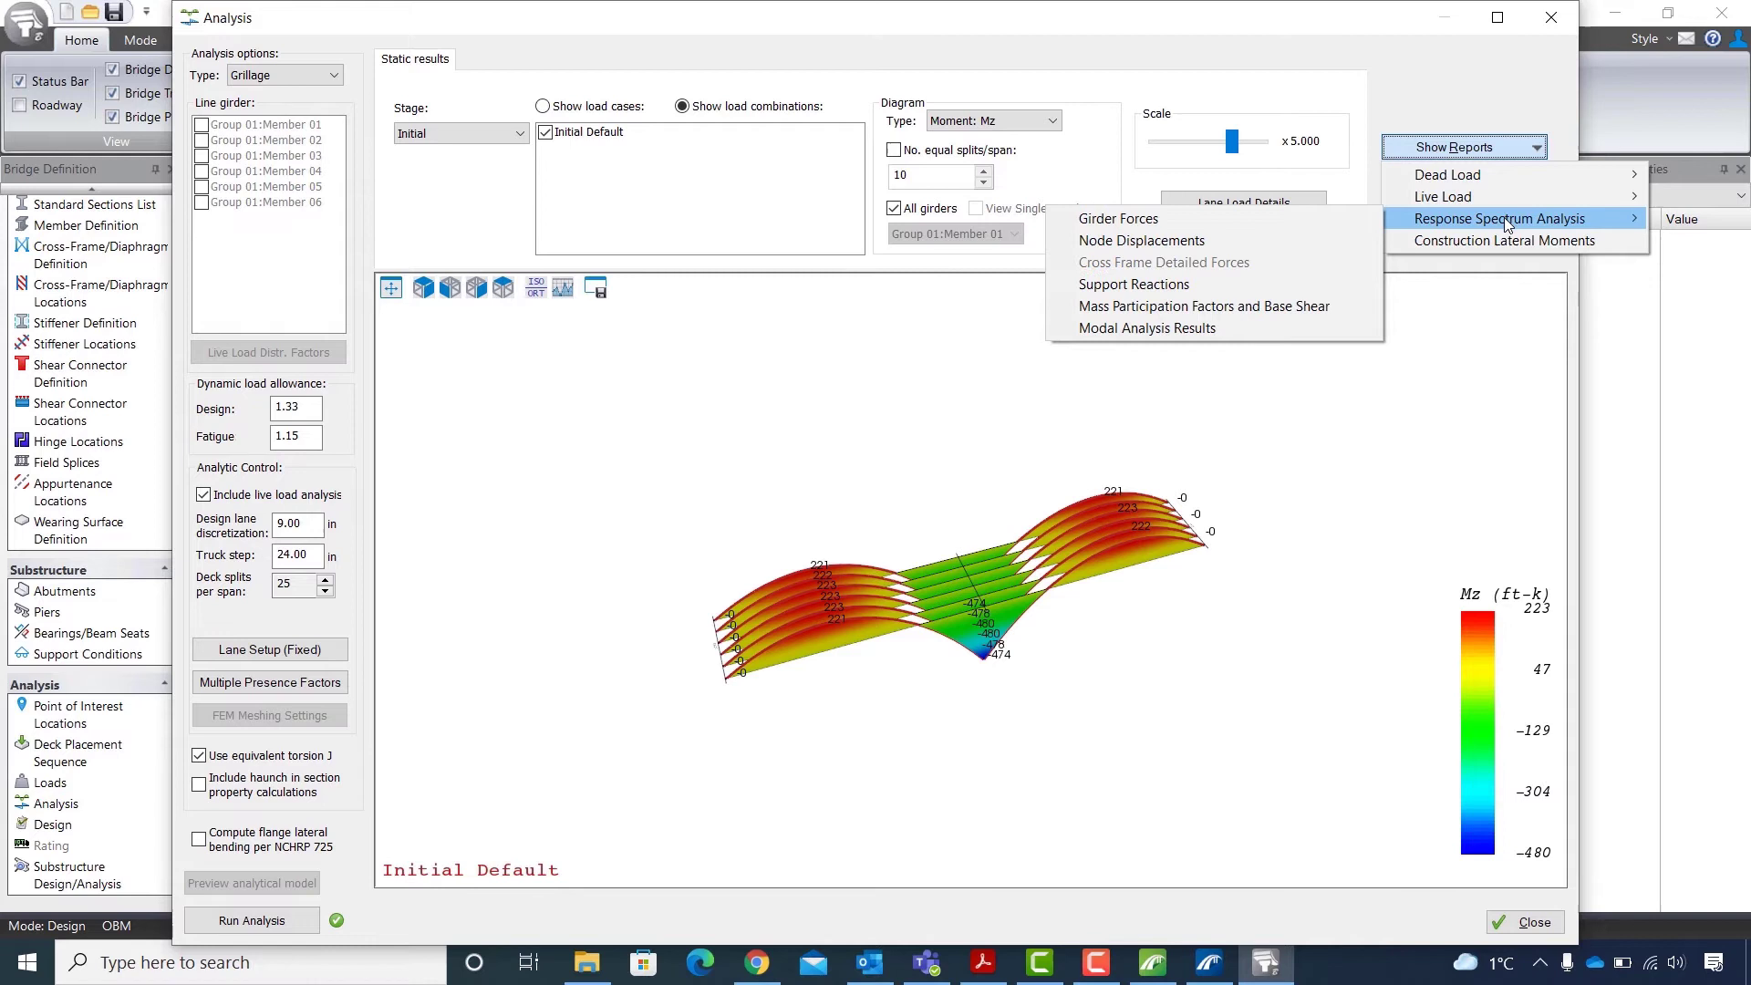
{"action": "left_click", "coordinate": [1489, 84]}
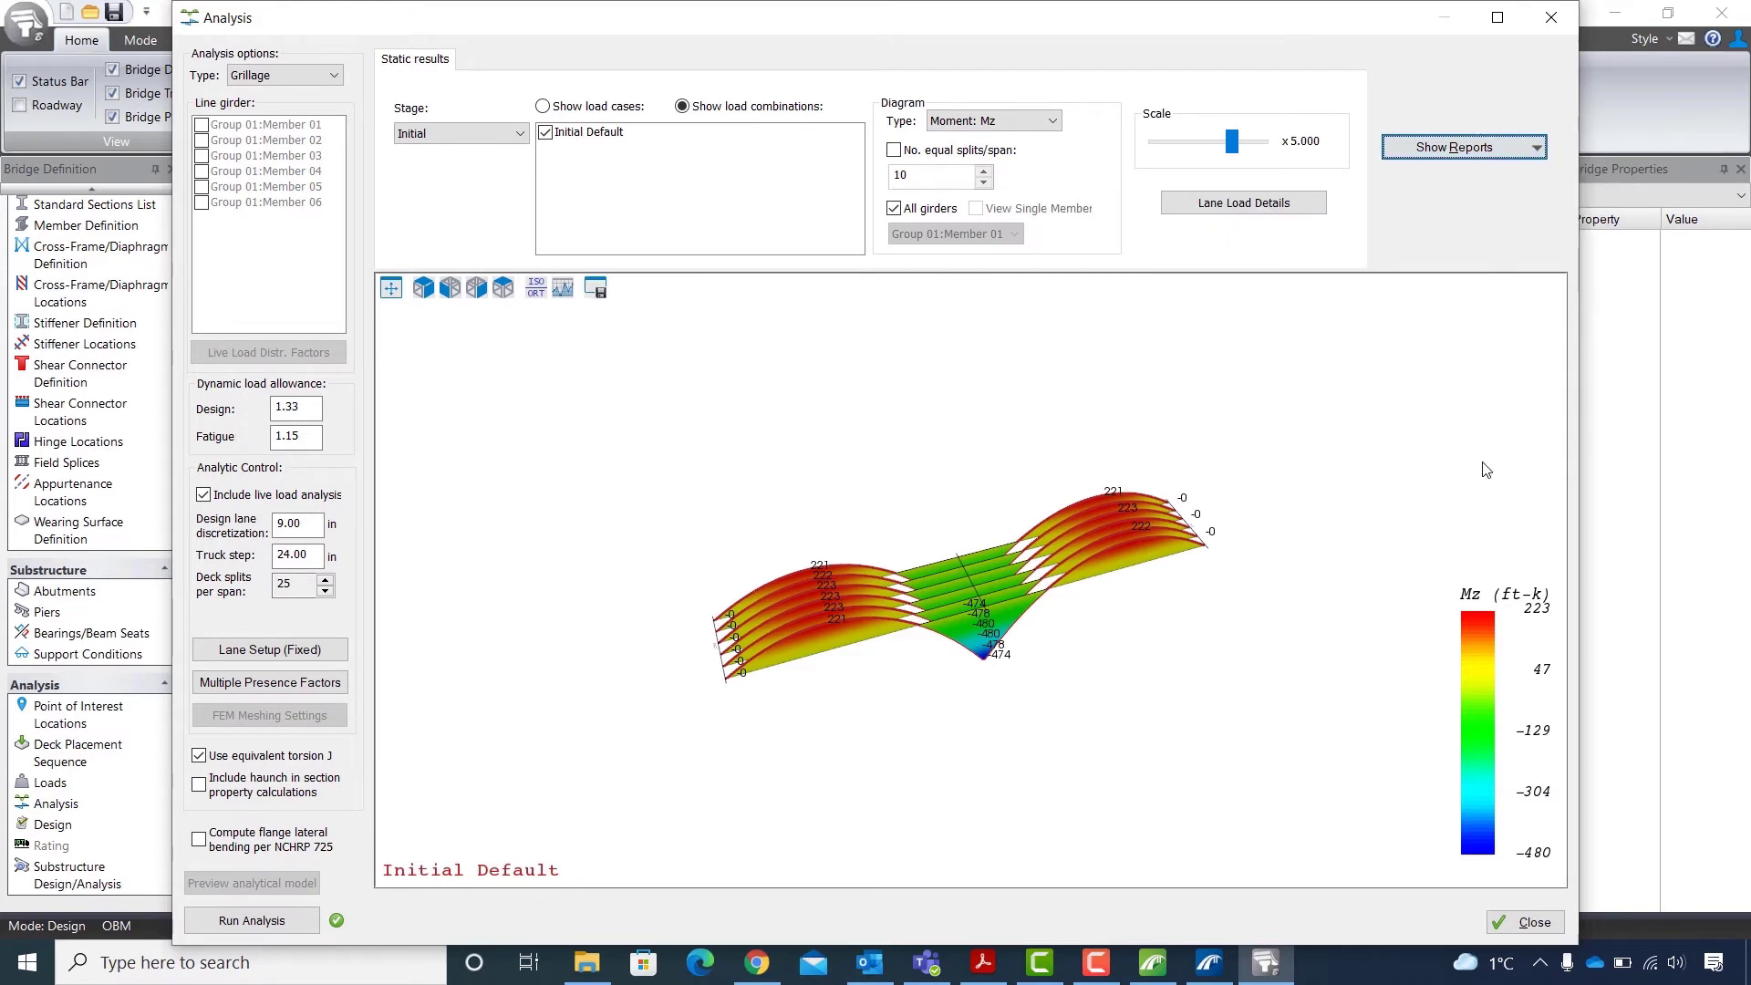
{"action": "left_click", "coordinate": [1507, 923]}
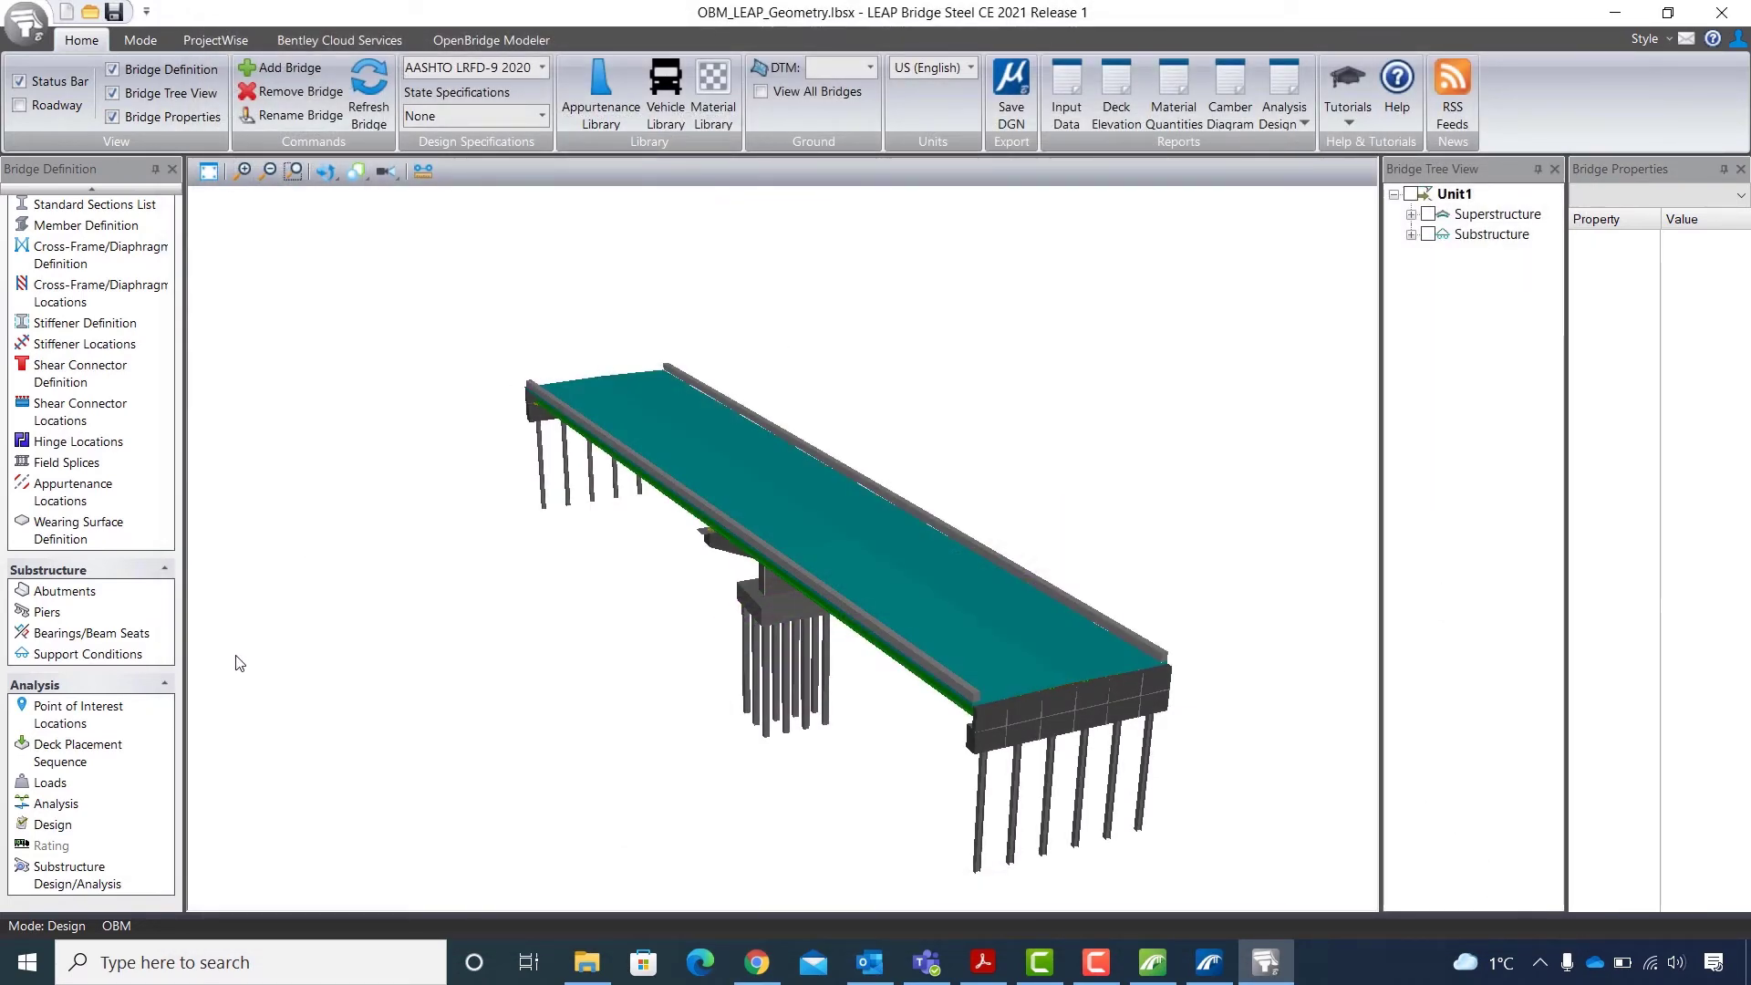
- Open the Design Results/Reporting window from Design in the Bridge Definition panel
{"action": "left_click", "coordinate": [53, 830]}
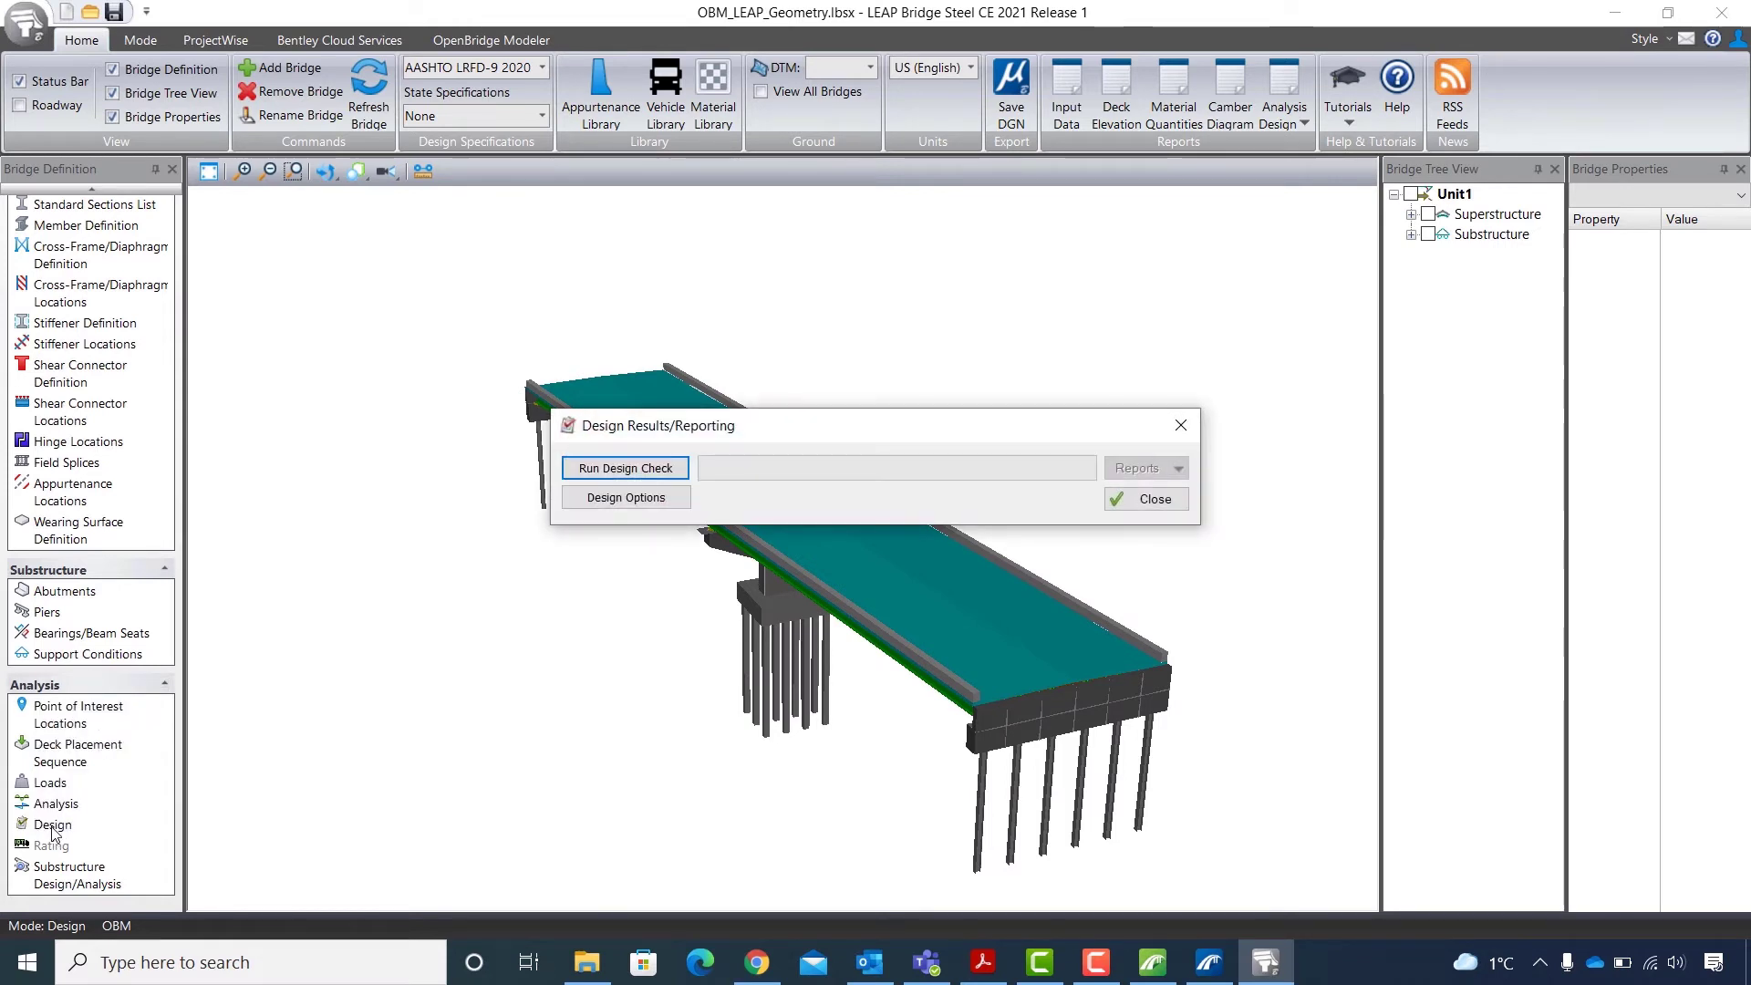
- Run the design check, acknowledge its success, and select the Summary - Under Design report
{"action": "left_click", "coordinate": [611, 468]}
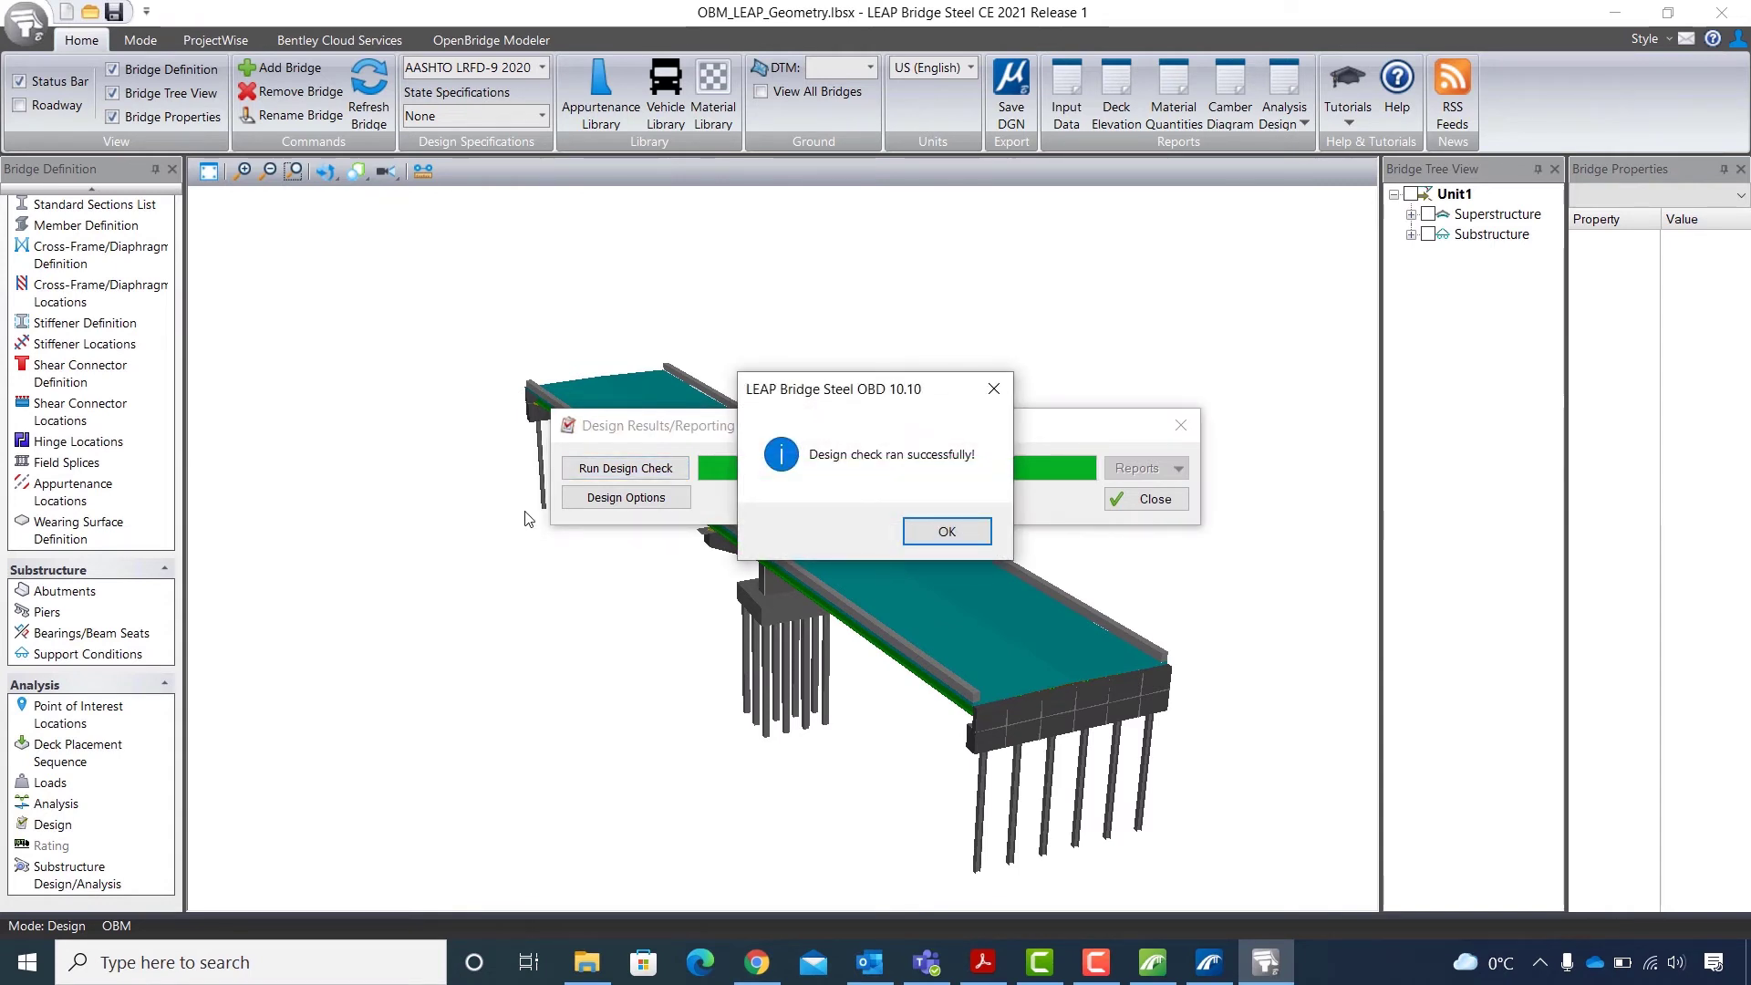
{"action": "left_click", "coordinate": [953, 532]}
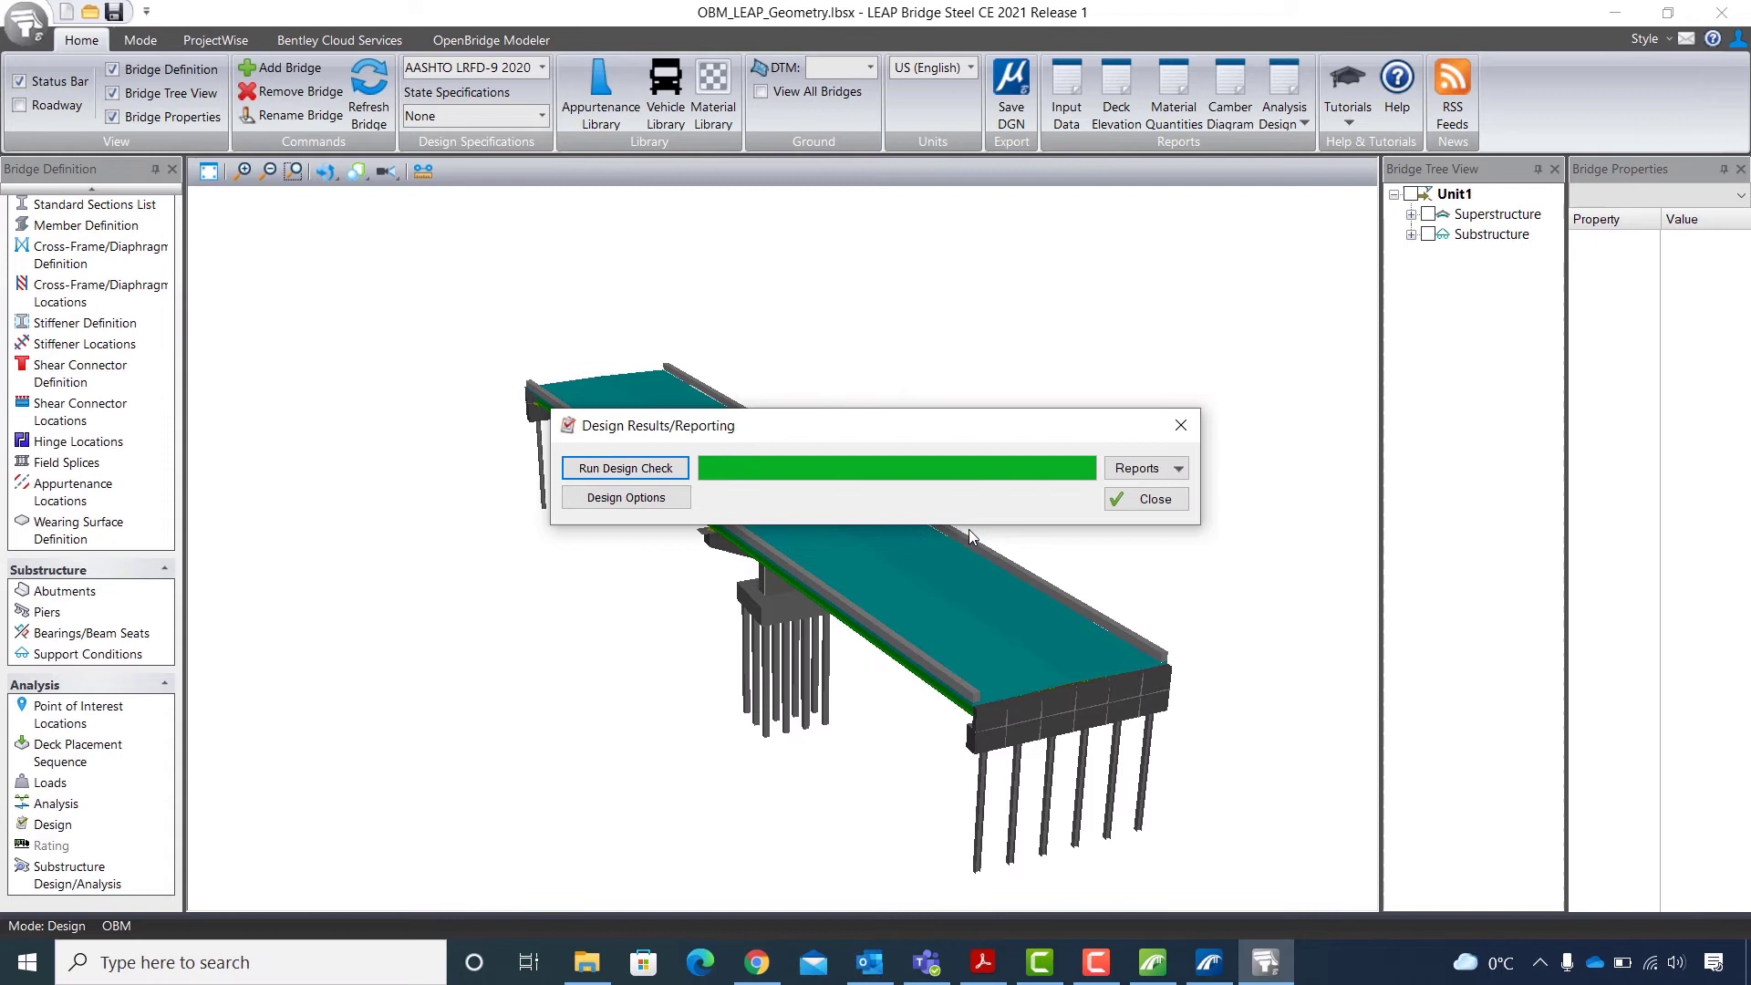
{"action": "left_click", "coordinate": [1179, 468]}
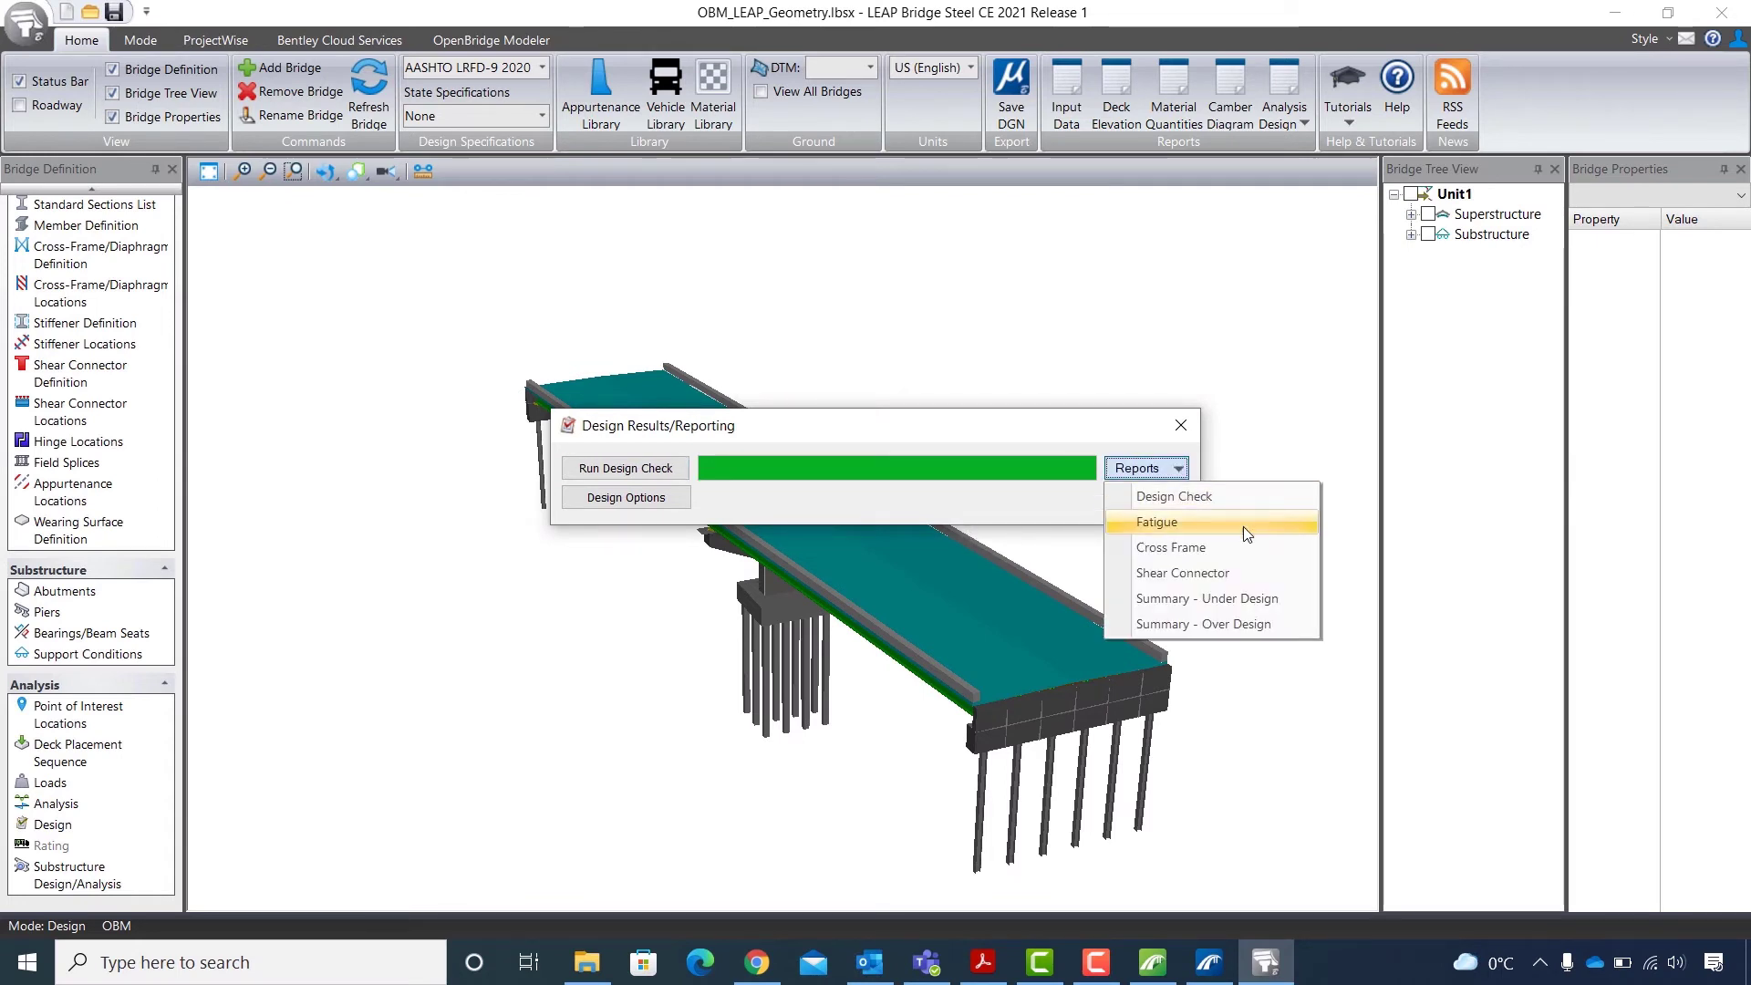
{"action": "left_click", "coordinate": [1295, 600]}
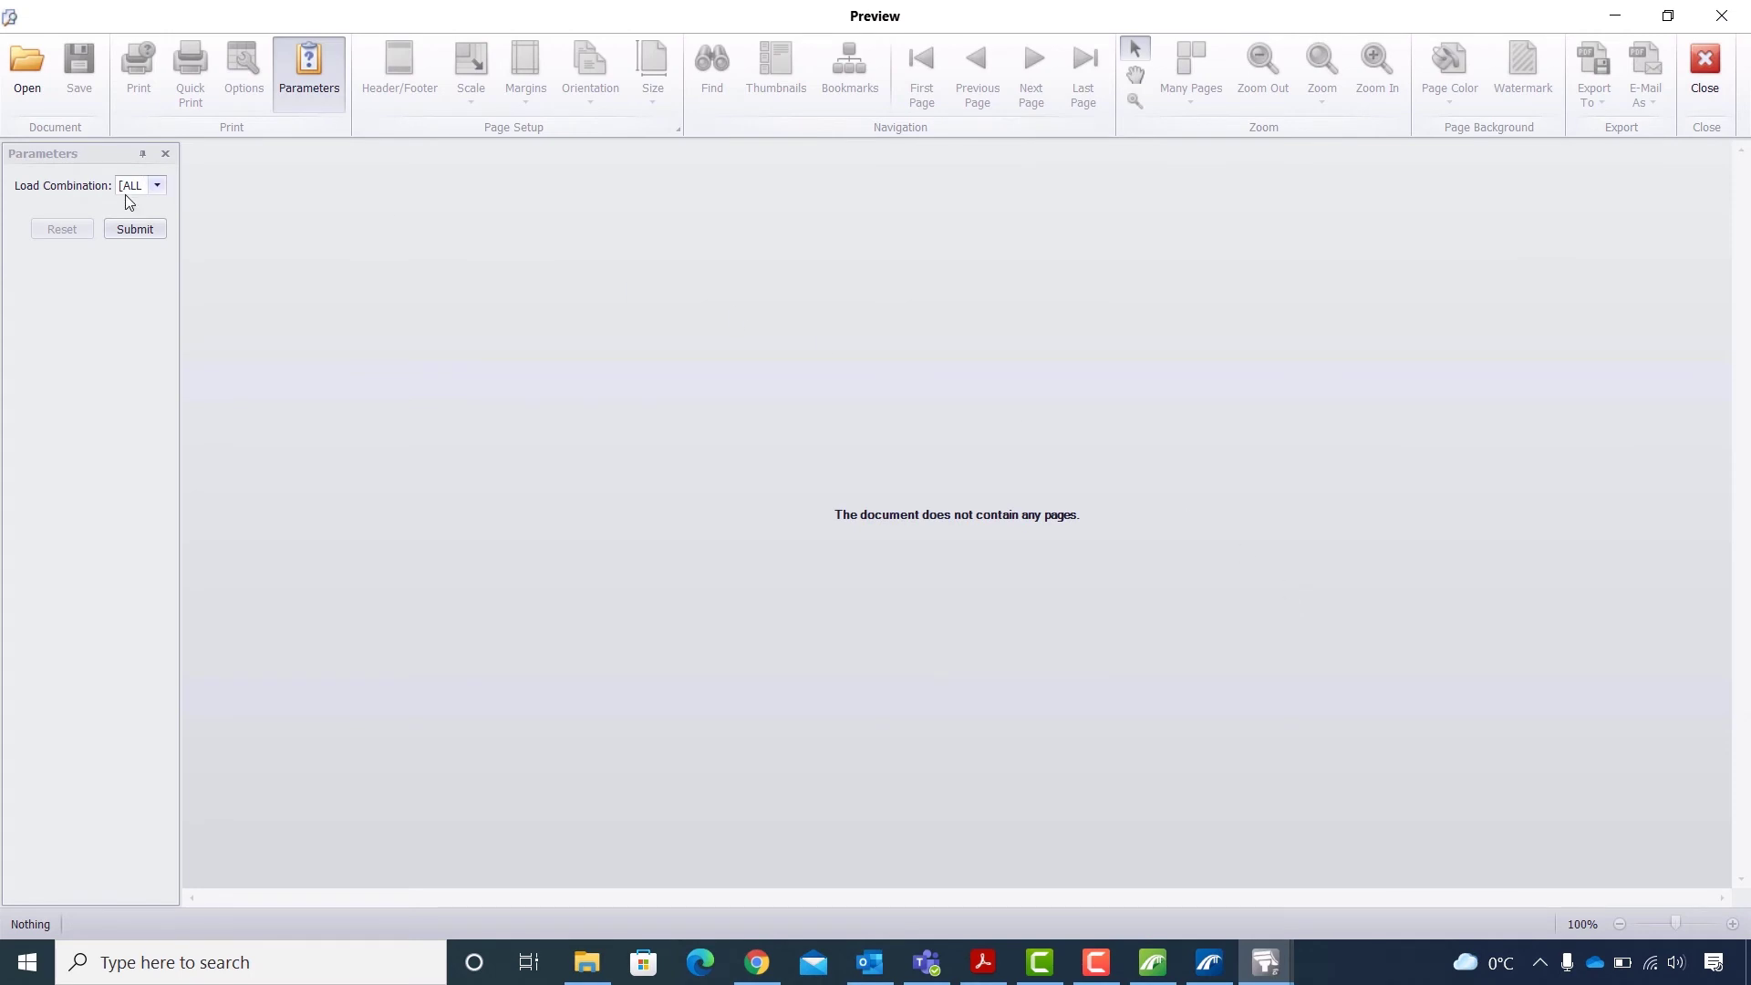
- Submit parameters to generate the 3-page Under Design summary, scroll through it, then close it
{"action": "left_click", "coordinate": [129, 229]}
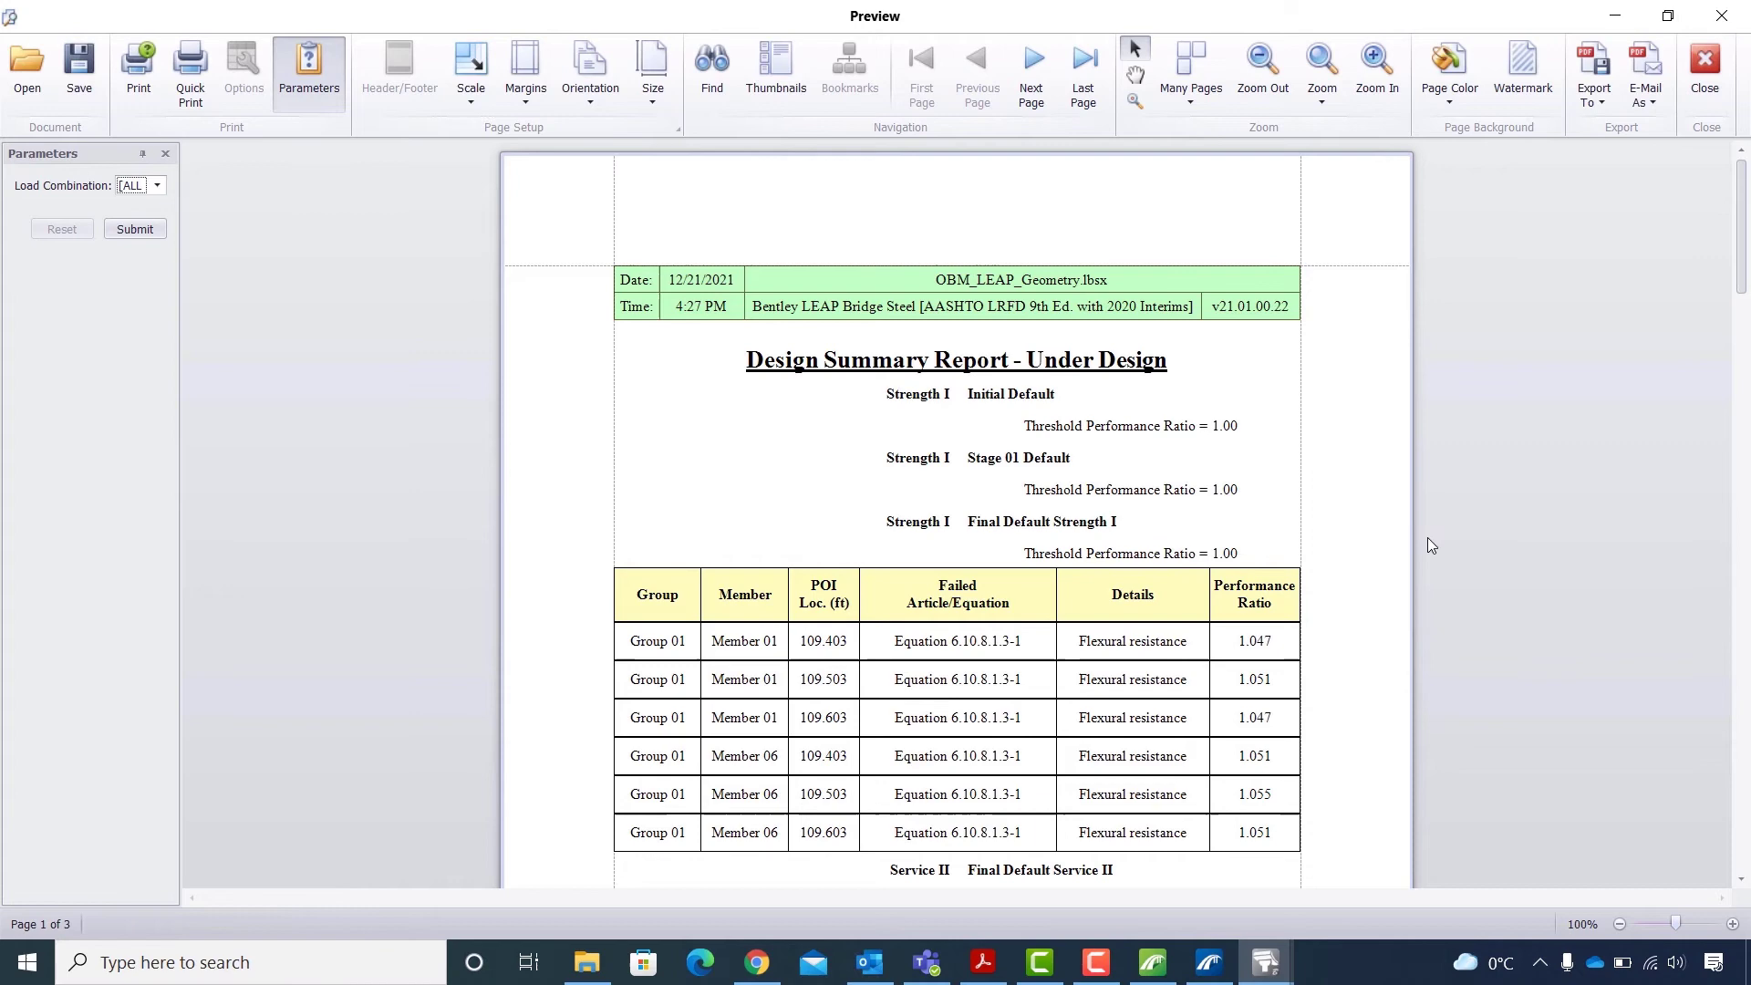
{"action": "scroll", "coordinate": [1343, 480], "scroll_direction": "down", "scroll_amount": 1}
{"action": "scroll", "coordinate": [1347, 484], "scroll_direction": "down", "scroll_amount": 15}
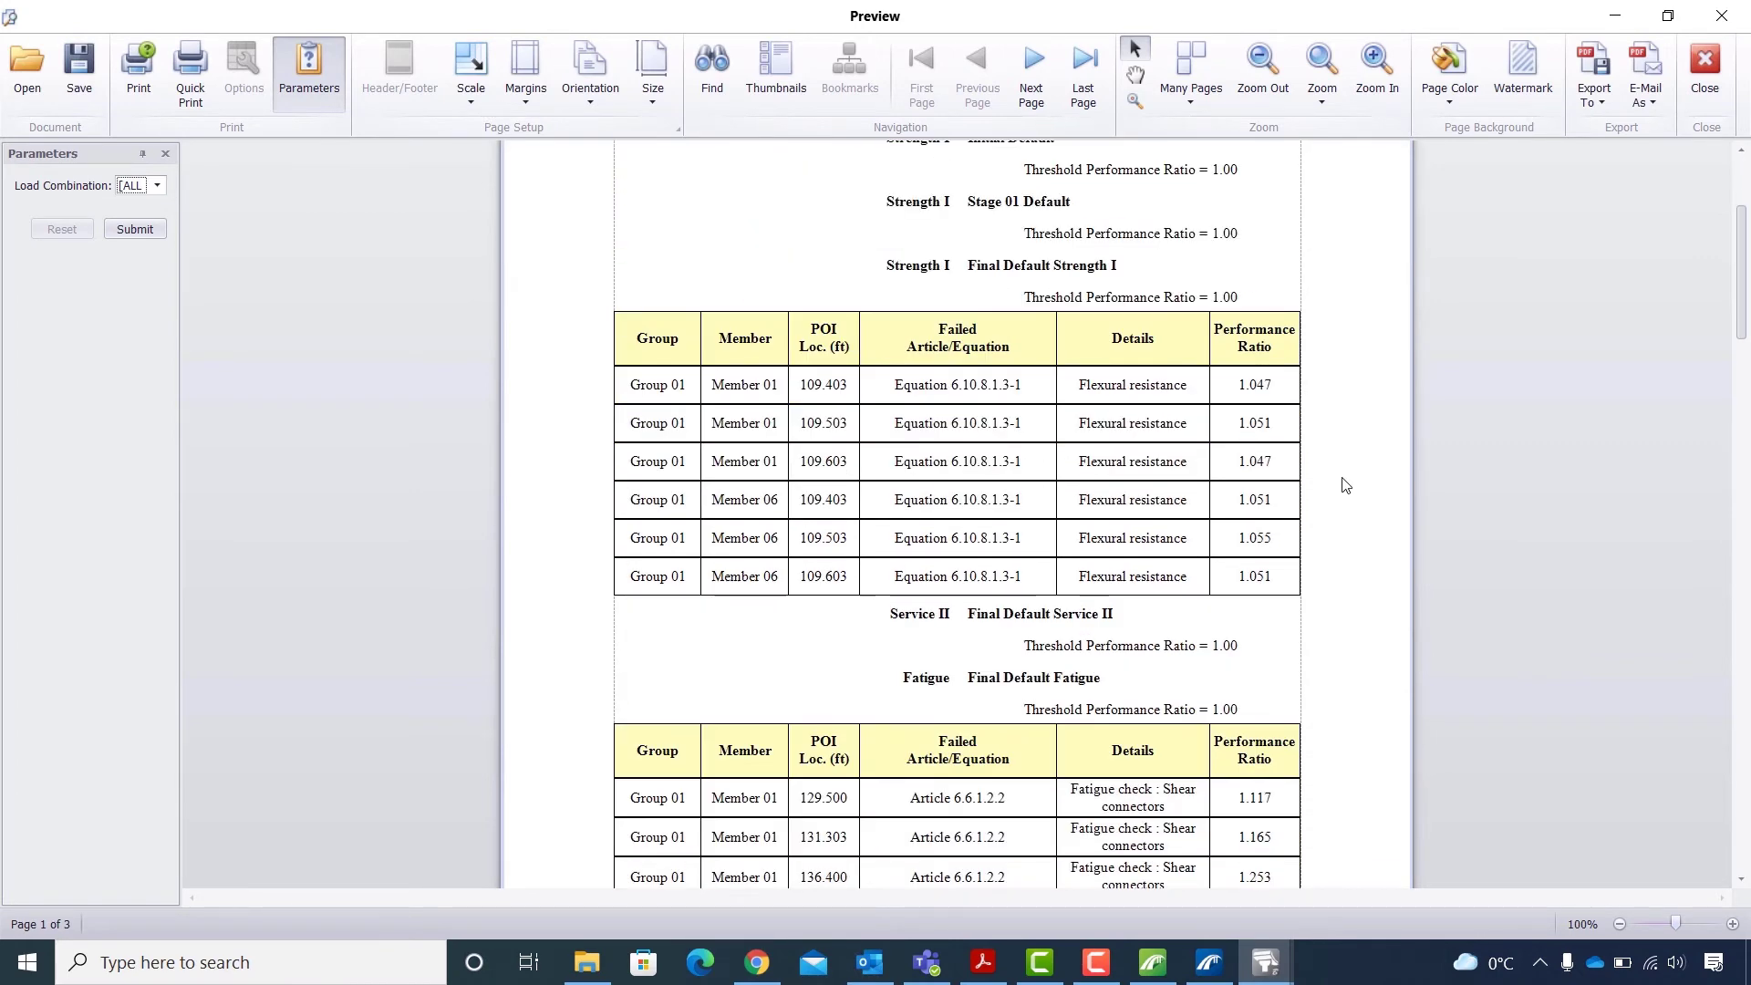
{"action": "scroll", "coordinate": [1342, 486], "scroll_direction": "down", "scroll_amount": 9}
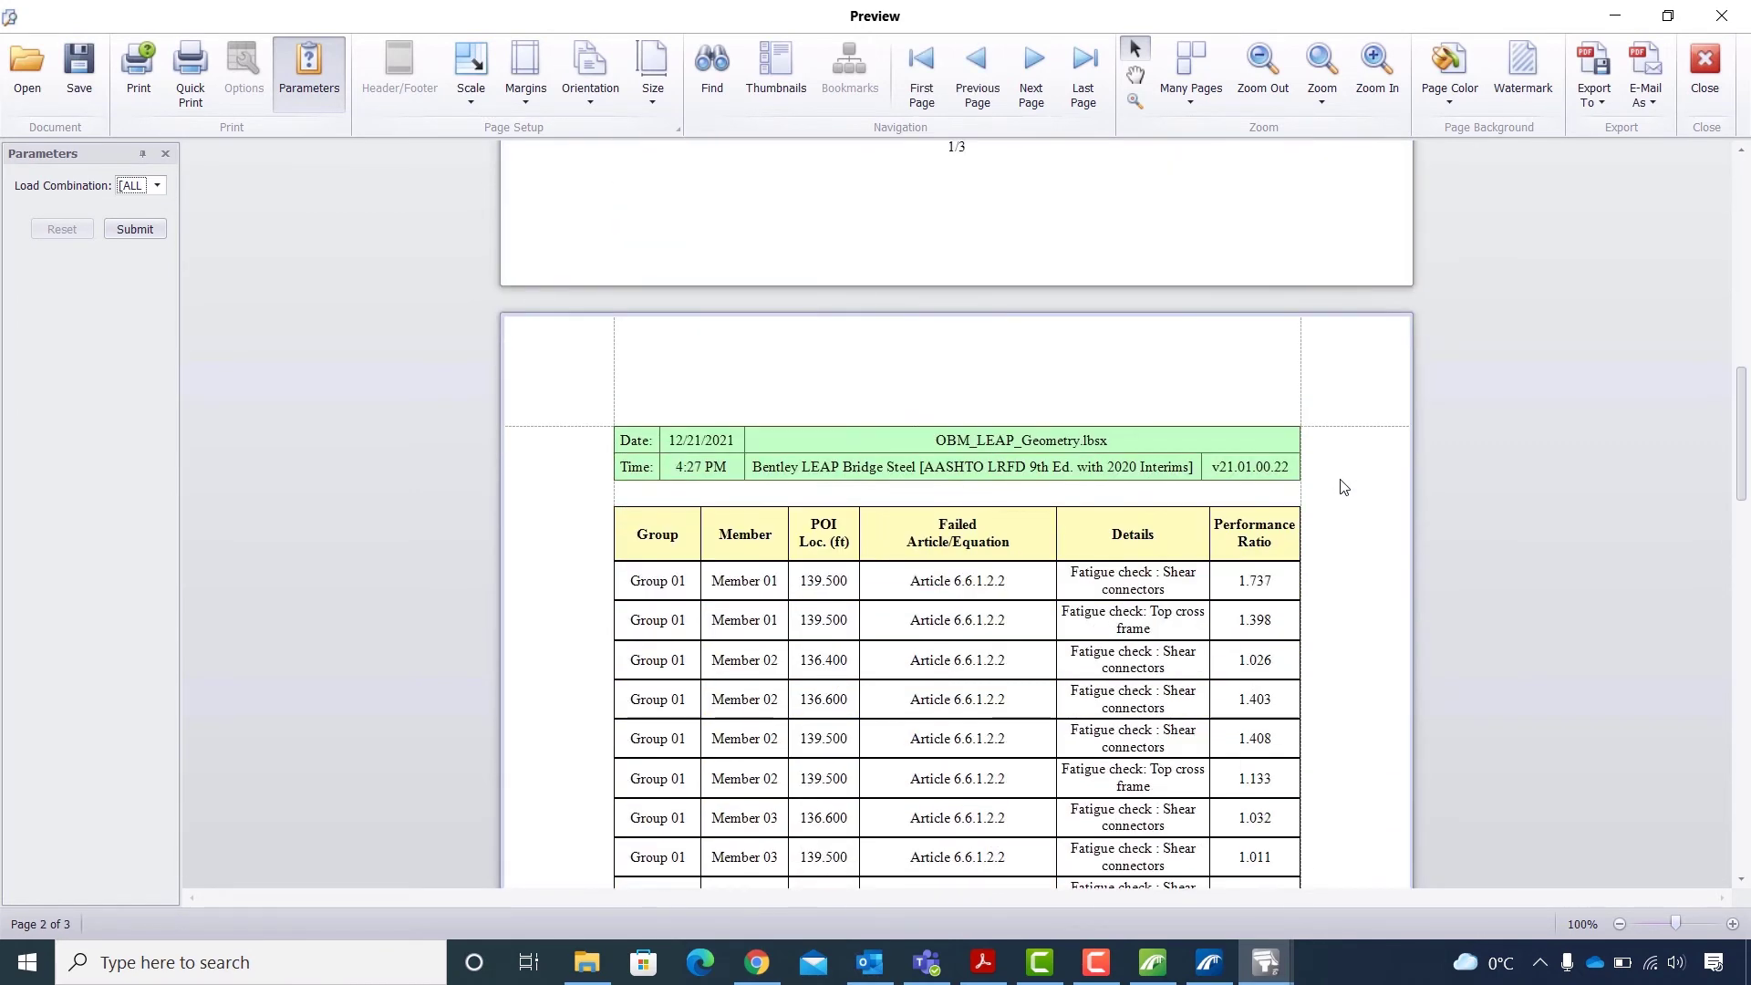
{"action": "scroll", "coordinate": [1342, 486], "scroll_direction": "down", "scroll_amount": 10}
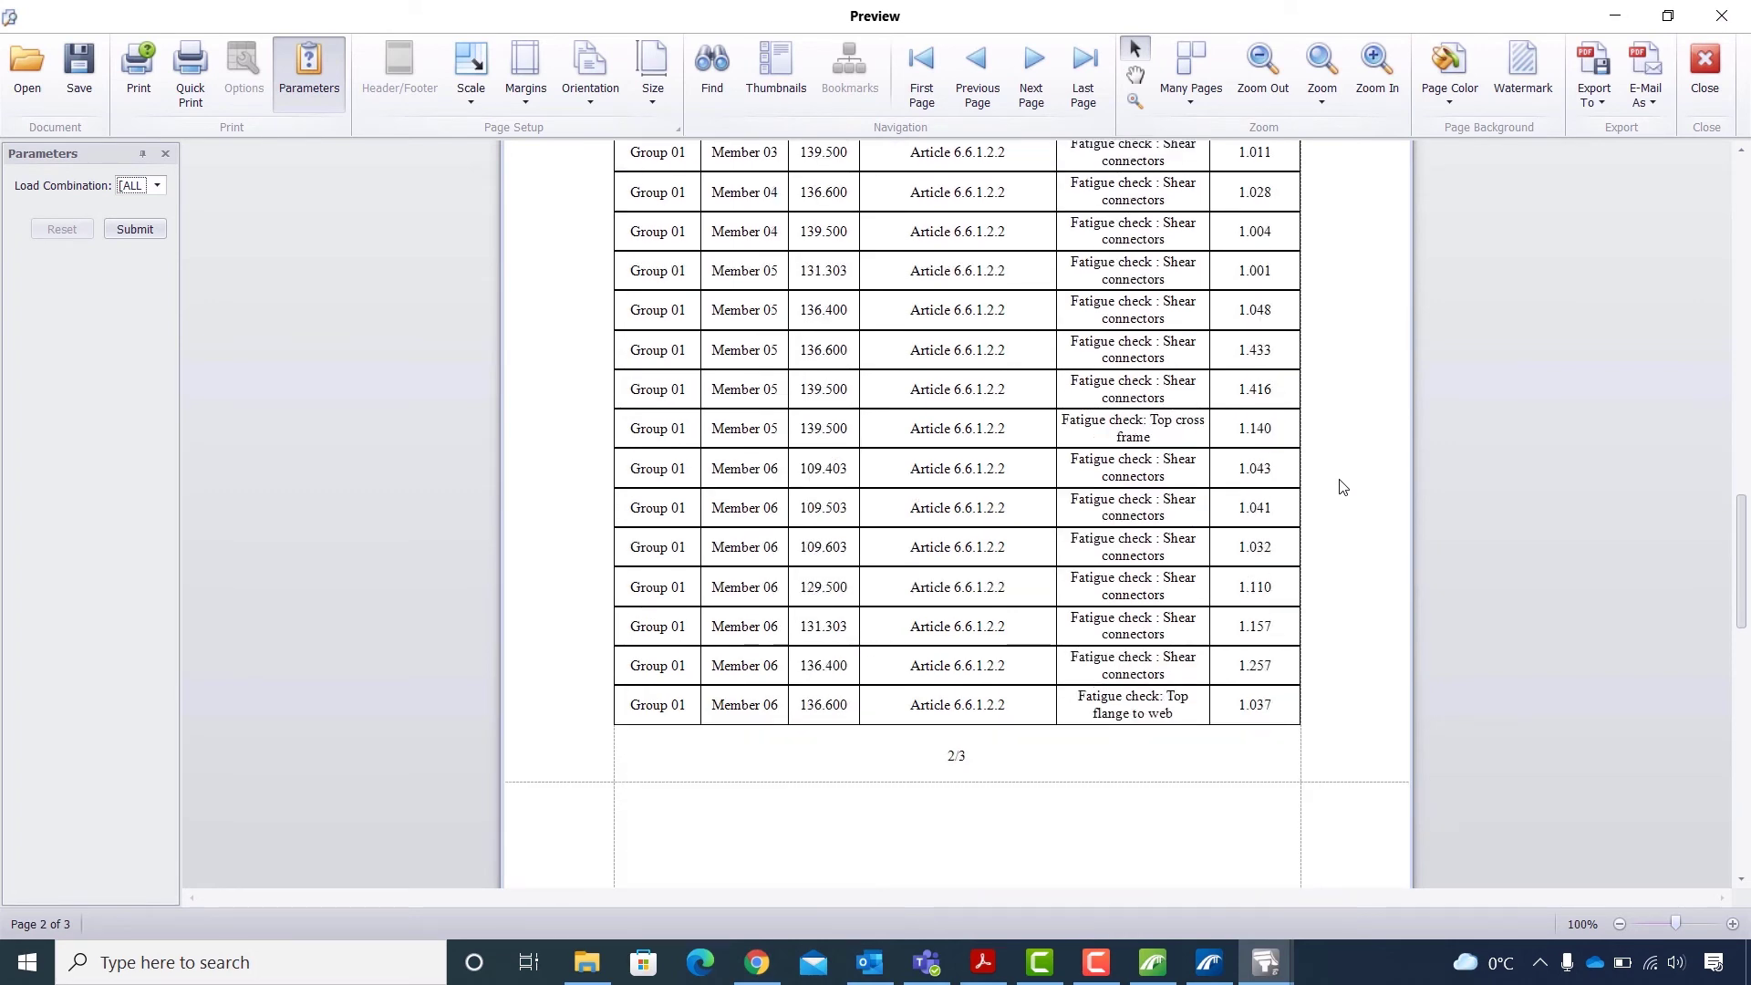
{"action": "scroll", "coordinate": [1343, 487], "scroll_direction": "down", "scroll_amount": 4}
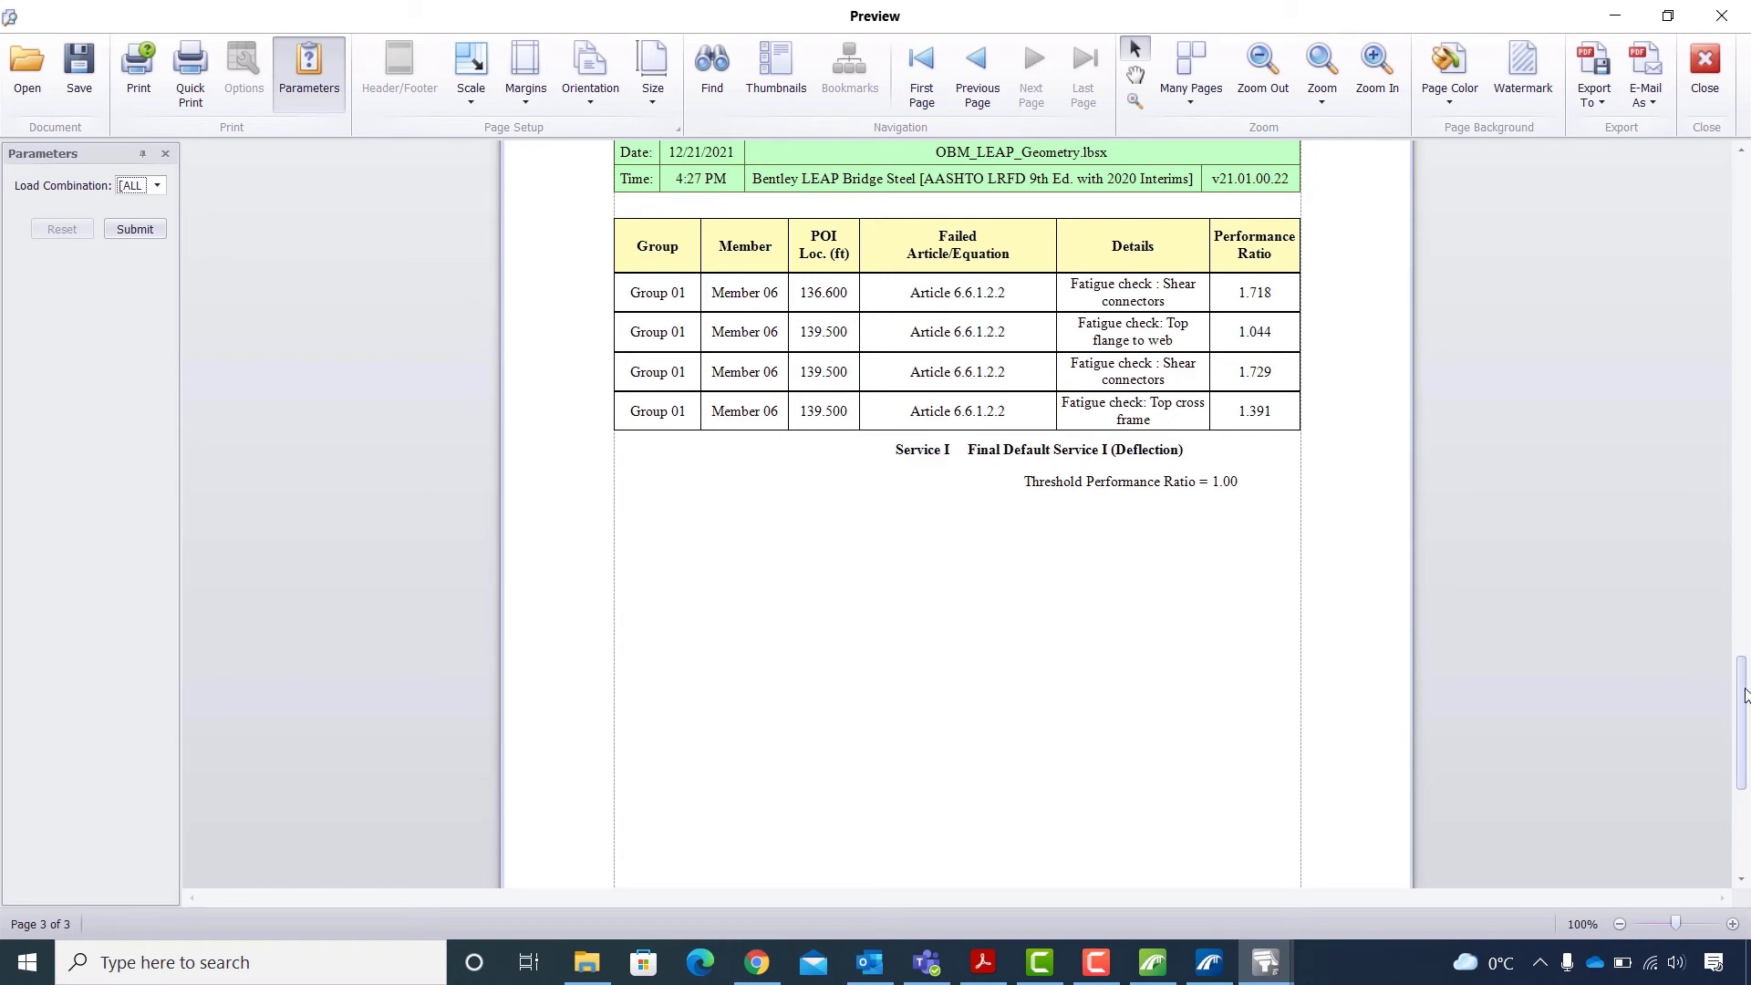
{"action": "left_click_drag", "start_coordinate": [1745, 695], "coordinate": [1749, 192]}
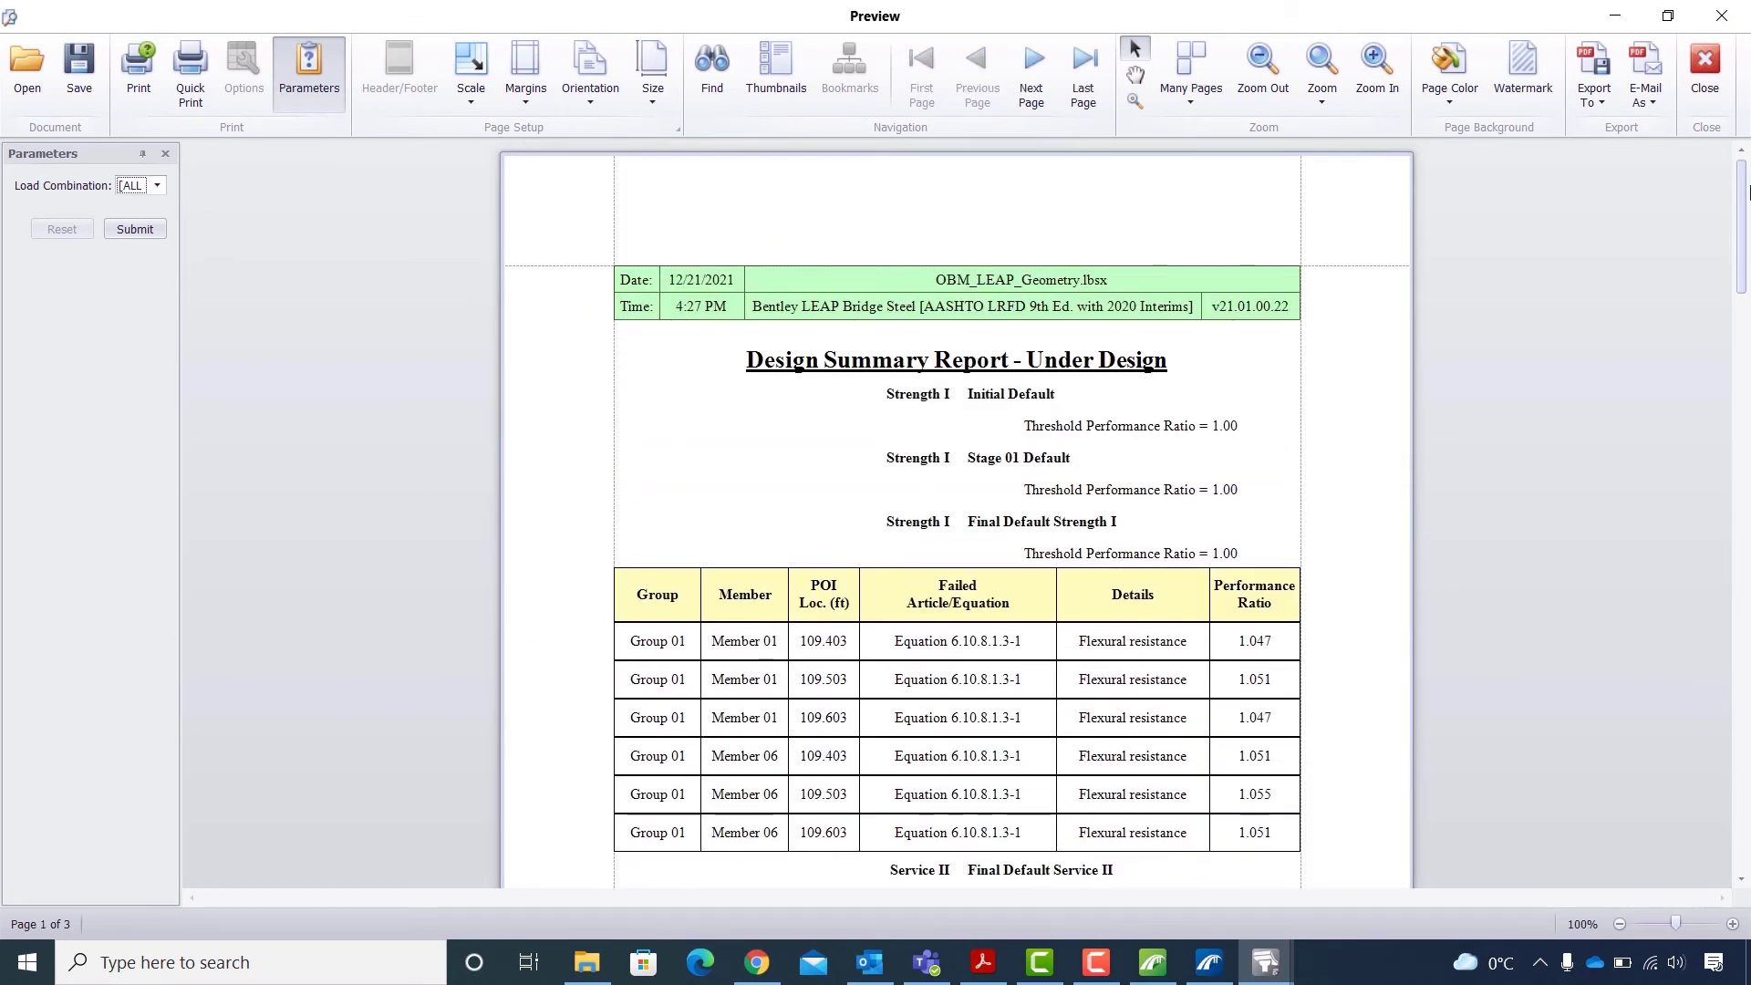
{"action": "left_click", "coordinate": [1704, 62]}
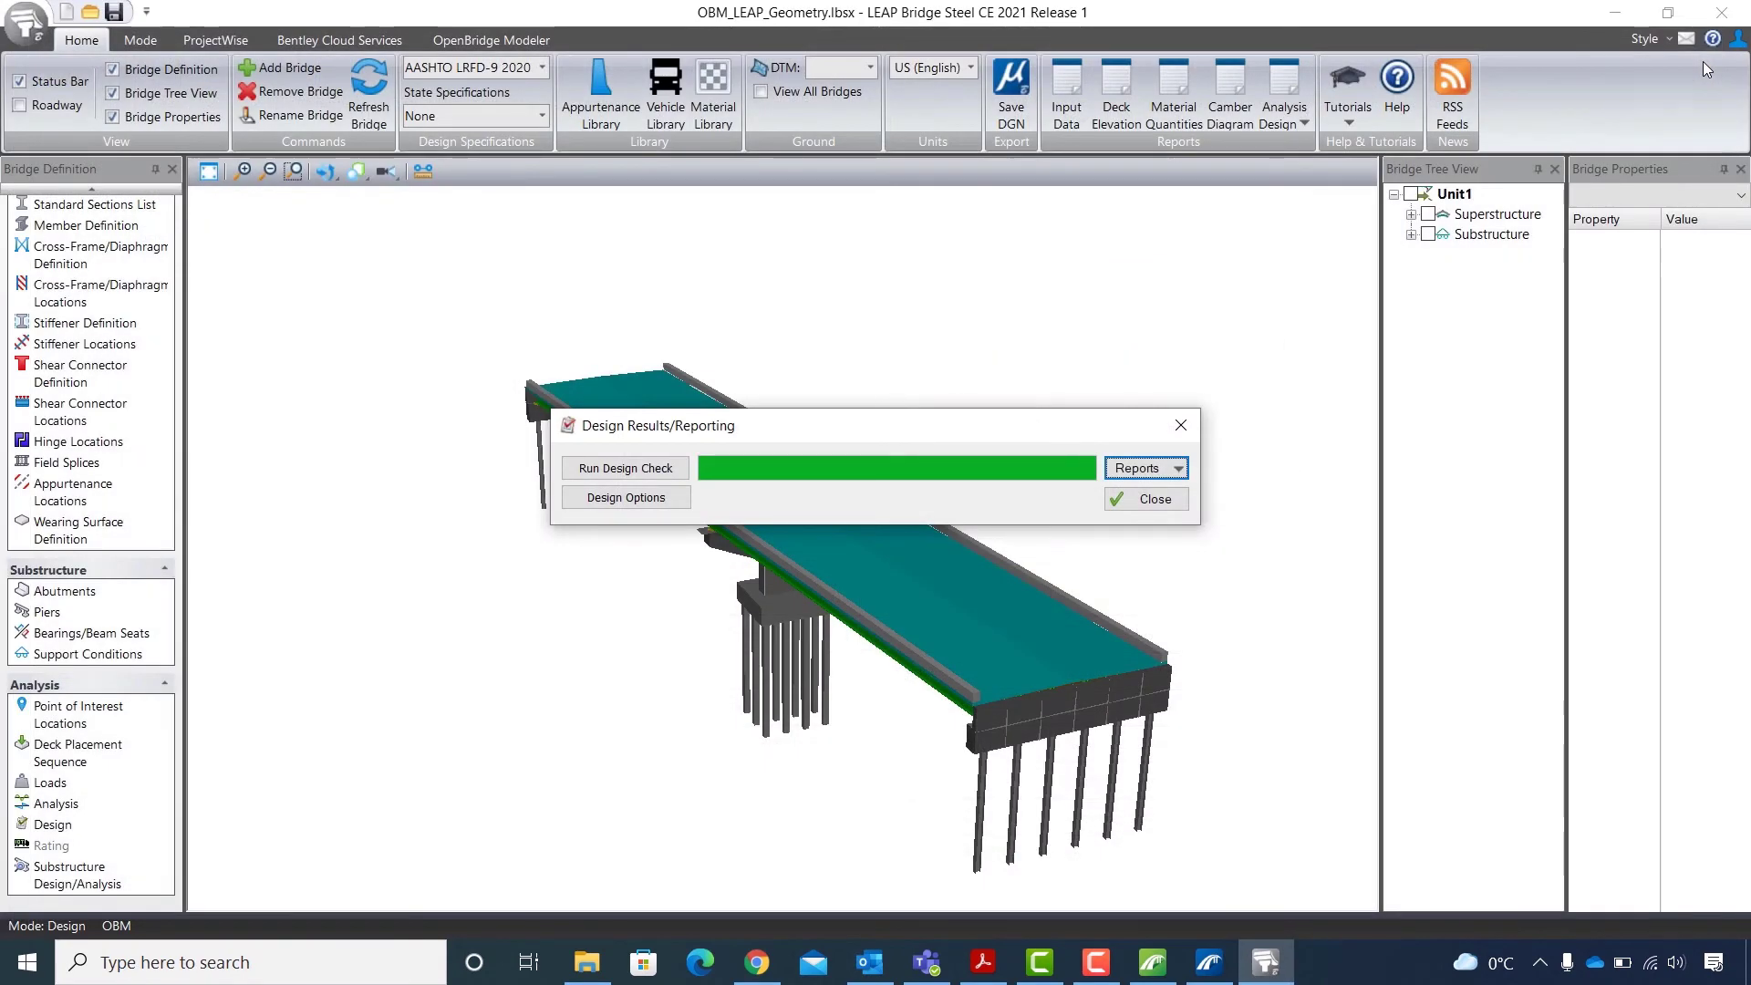
- Close design results, then optimize Group 01 Member 01 via Design optimization > Selected member
{"action": "left_click", "coordinate": [1155, 501]}
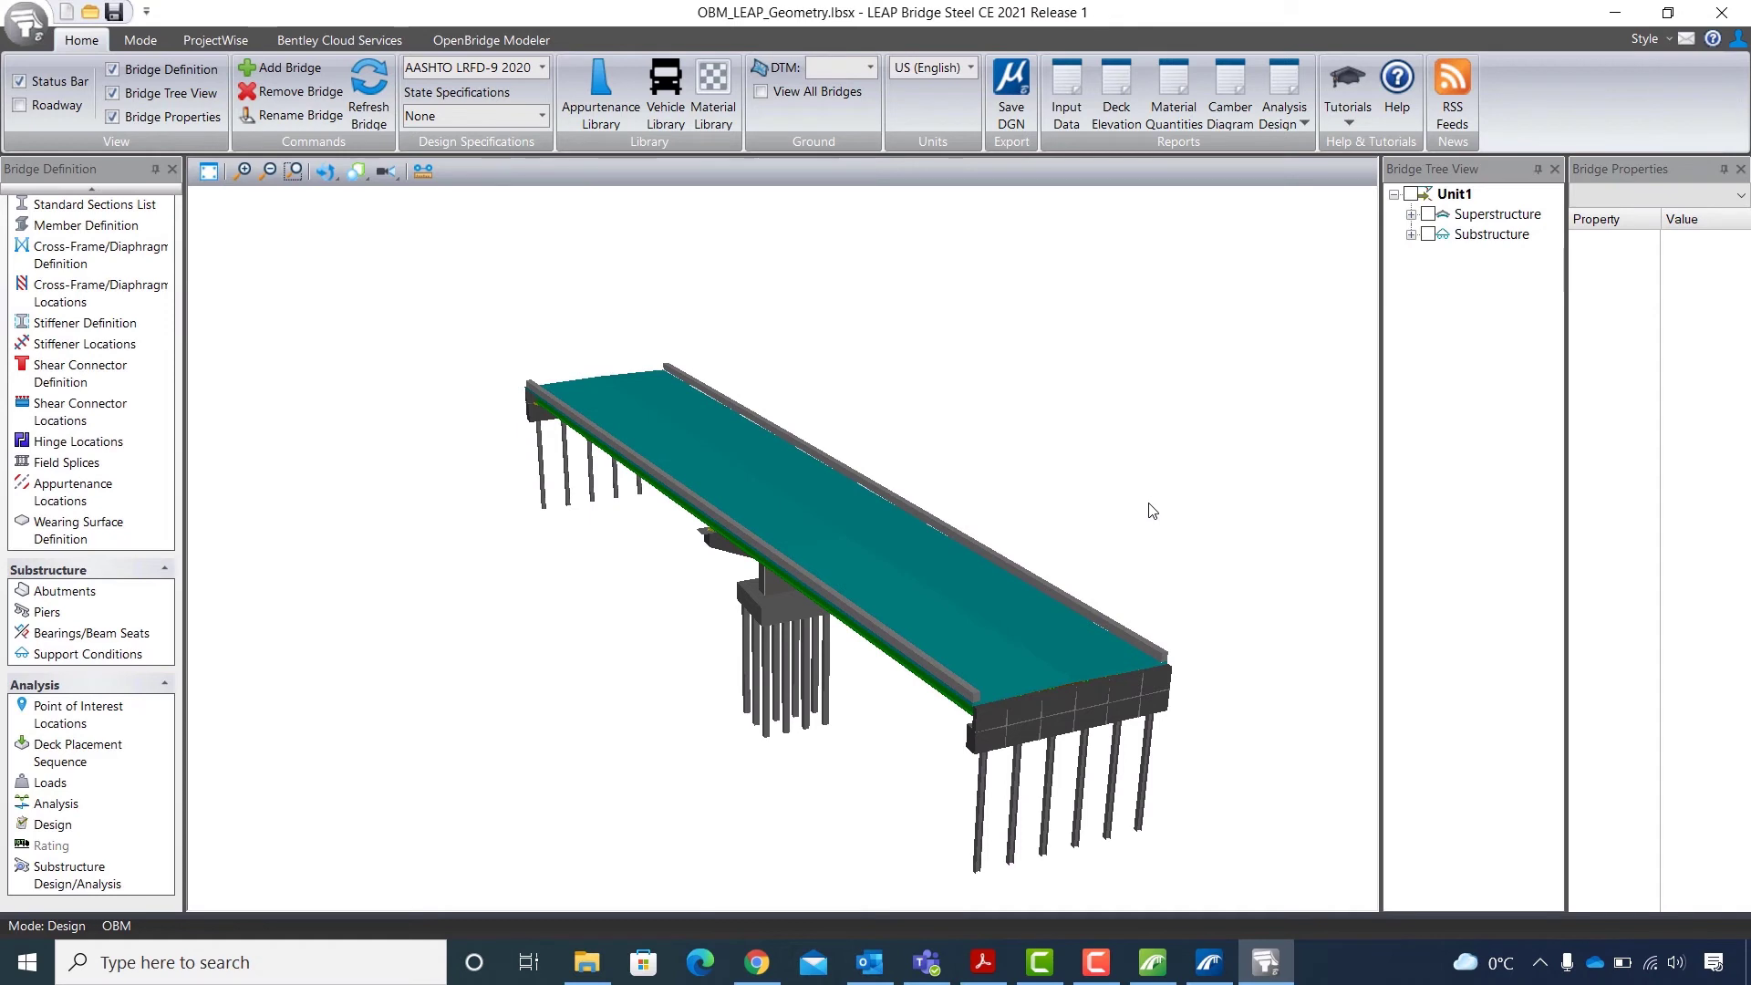
{"action": "scroll", "coordinate": [76, 407], "scroll_direction": "up", "scroll_amount": 3}
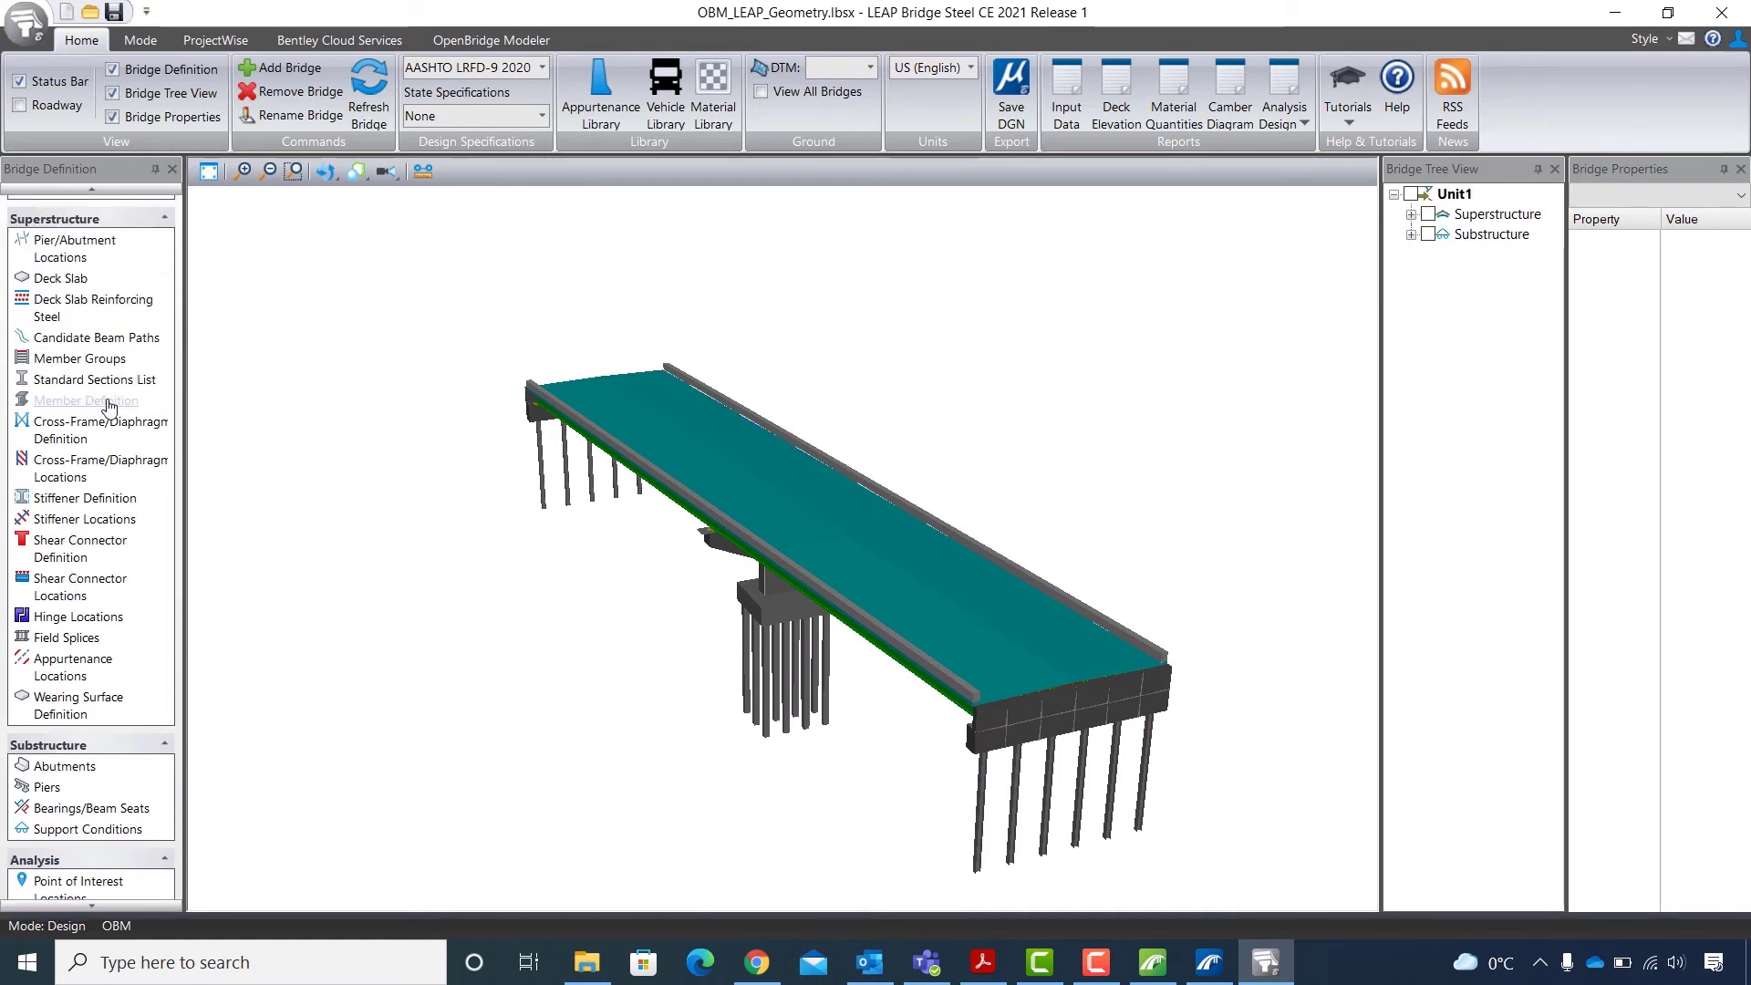
{"action": "left_click", "coordinate": [126, 406]}
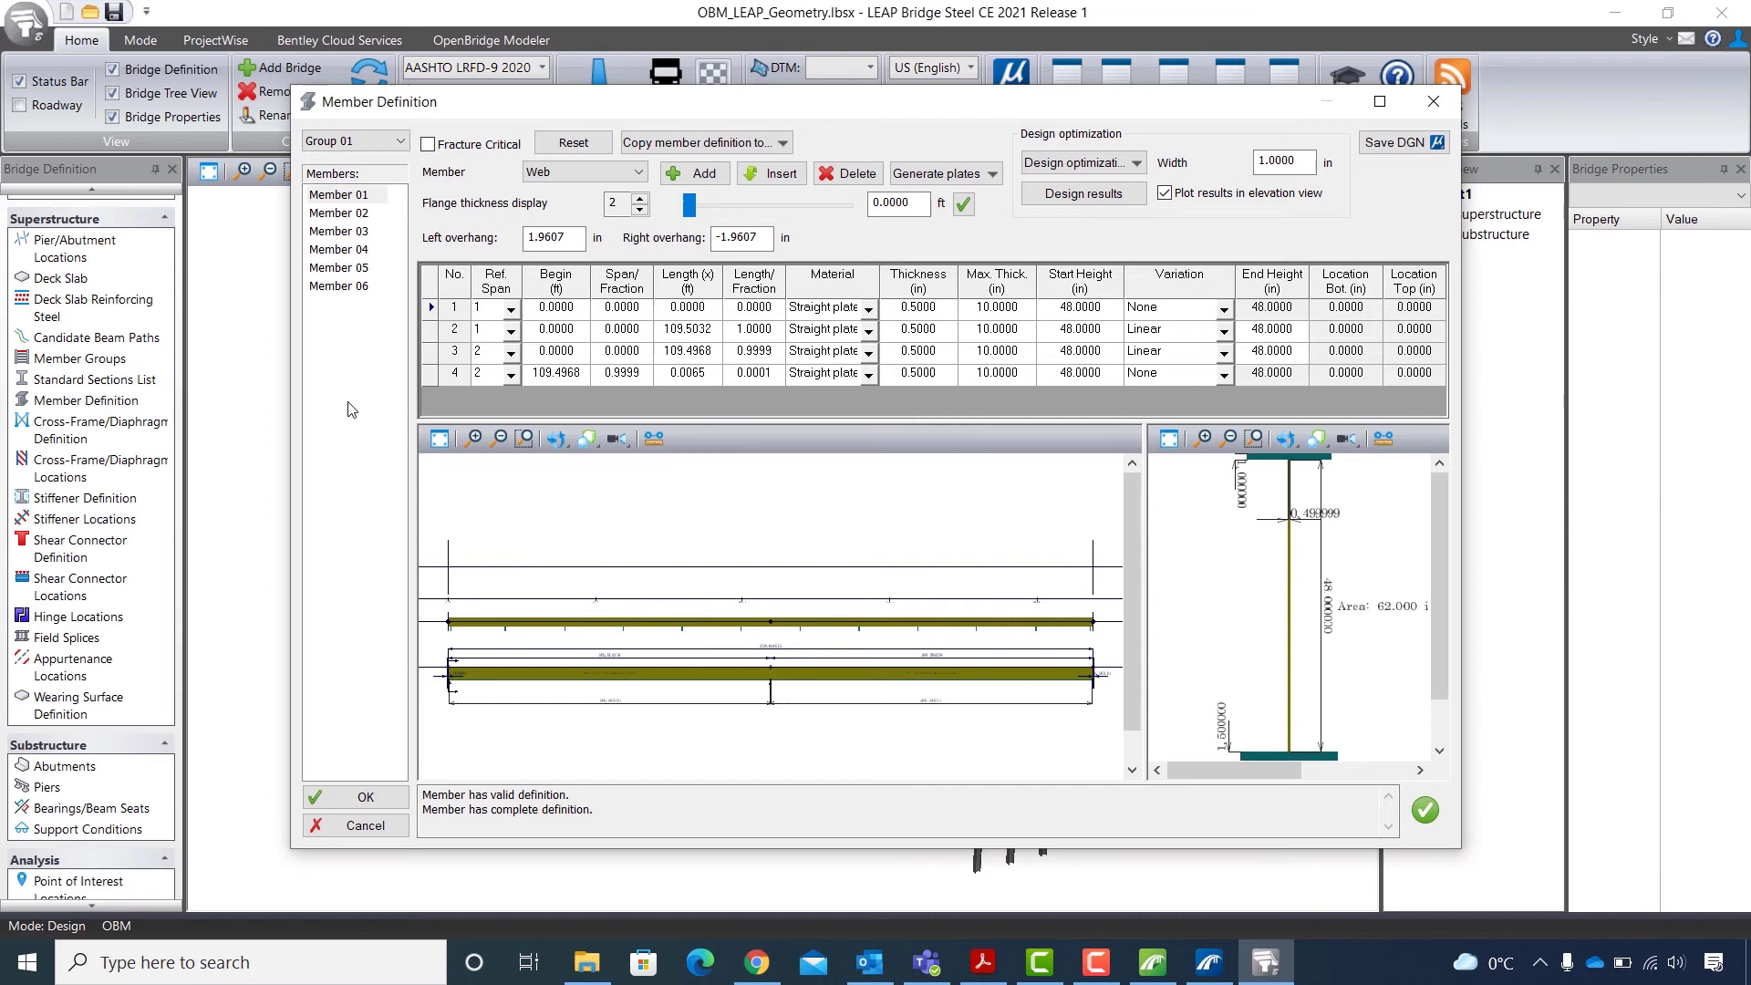
{"action": "left_click", "coordinate": [1085, 164]}
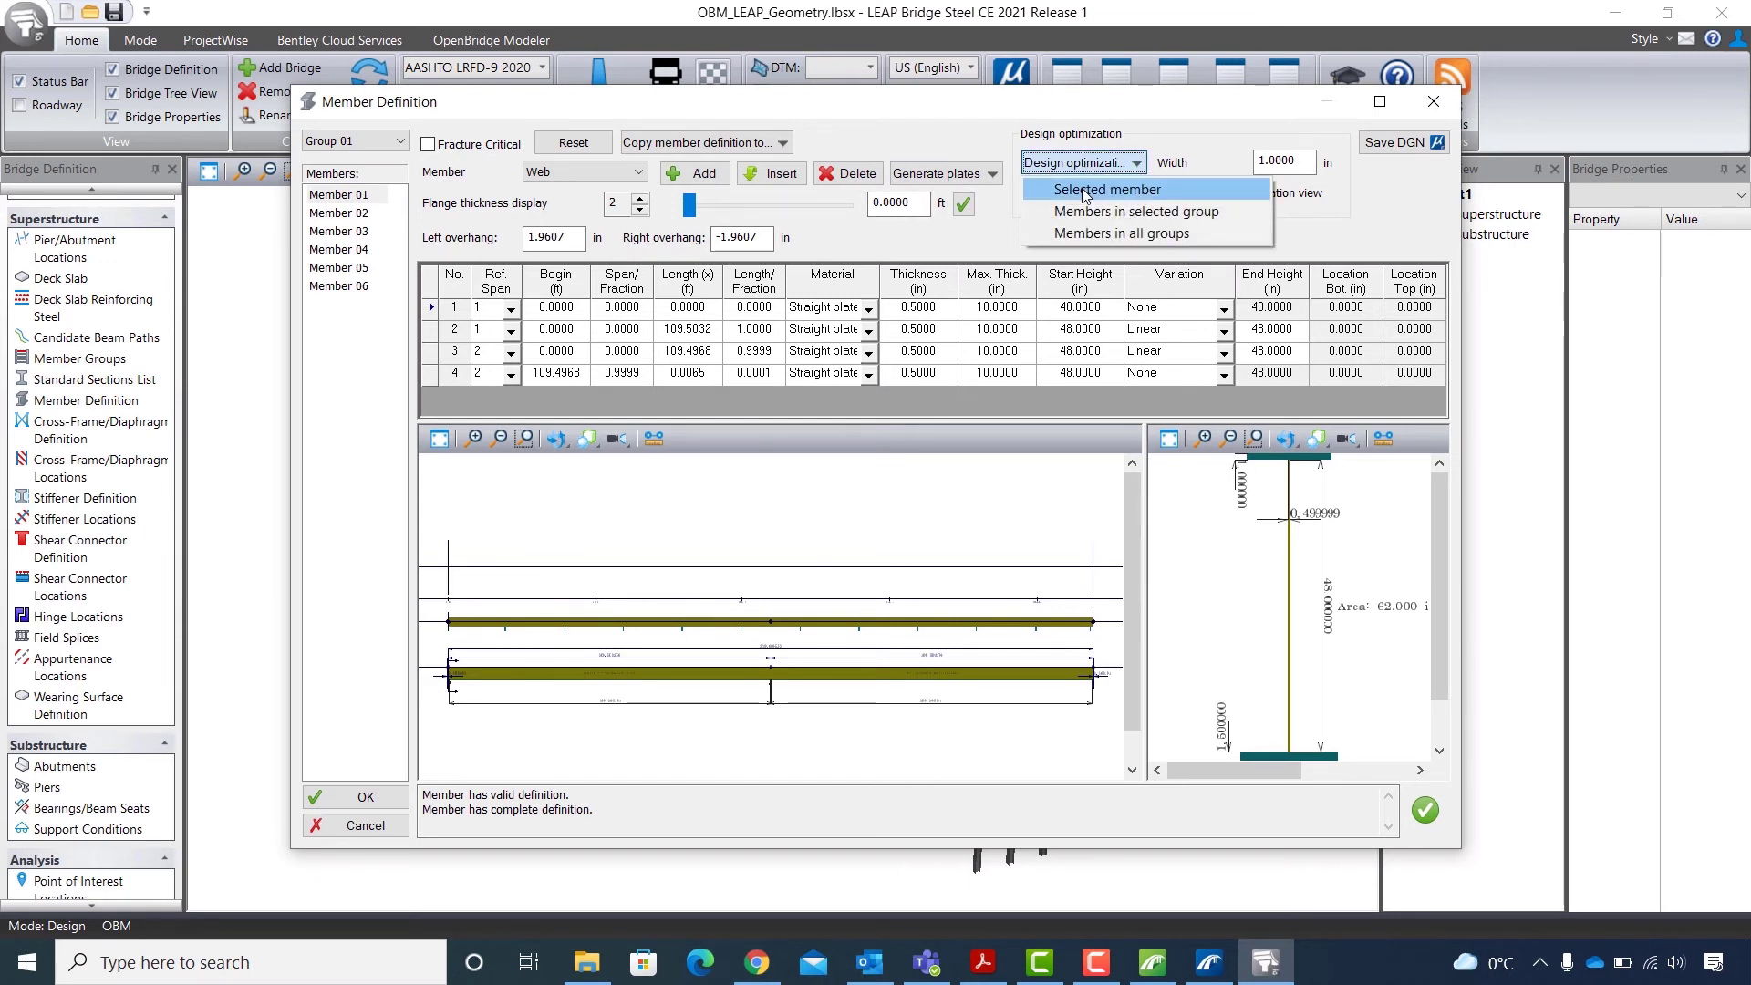
{"action": "left_click", "coordinate": [1085, 190]}
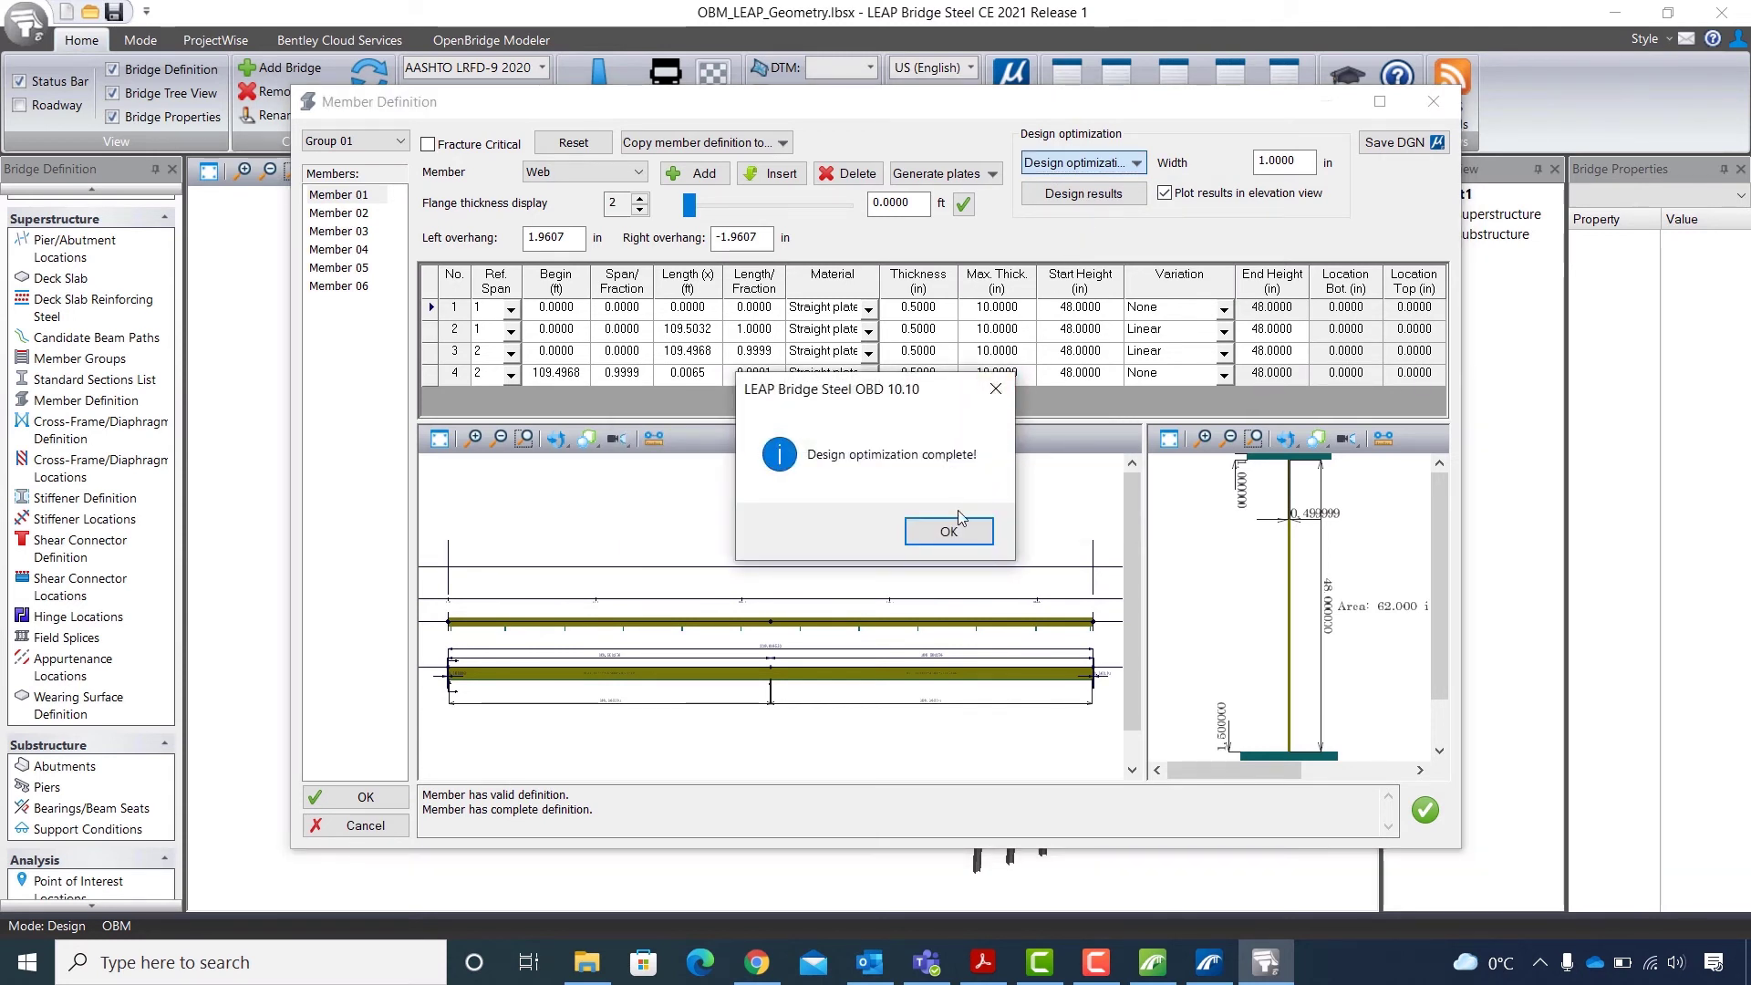
{"action": "left_click", "coordinate": [949, 532]}
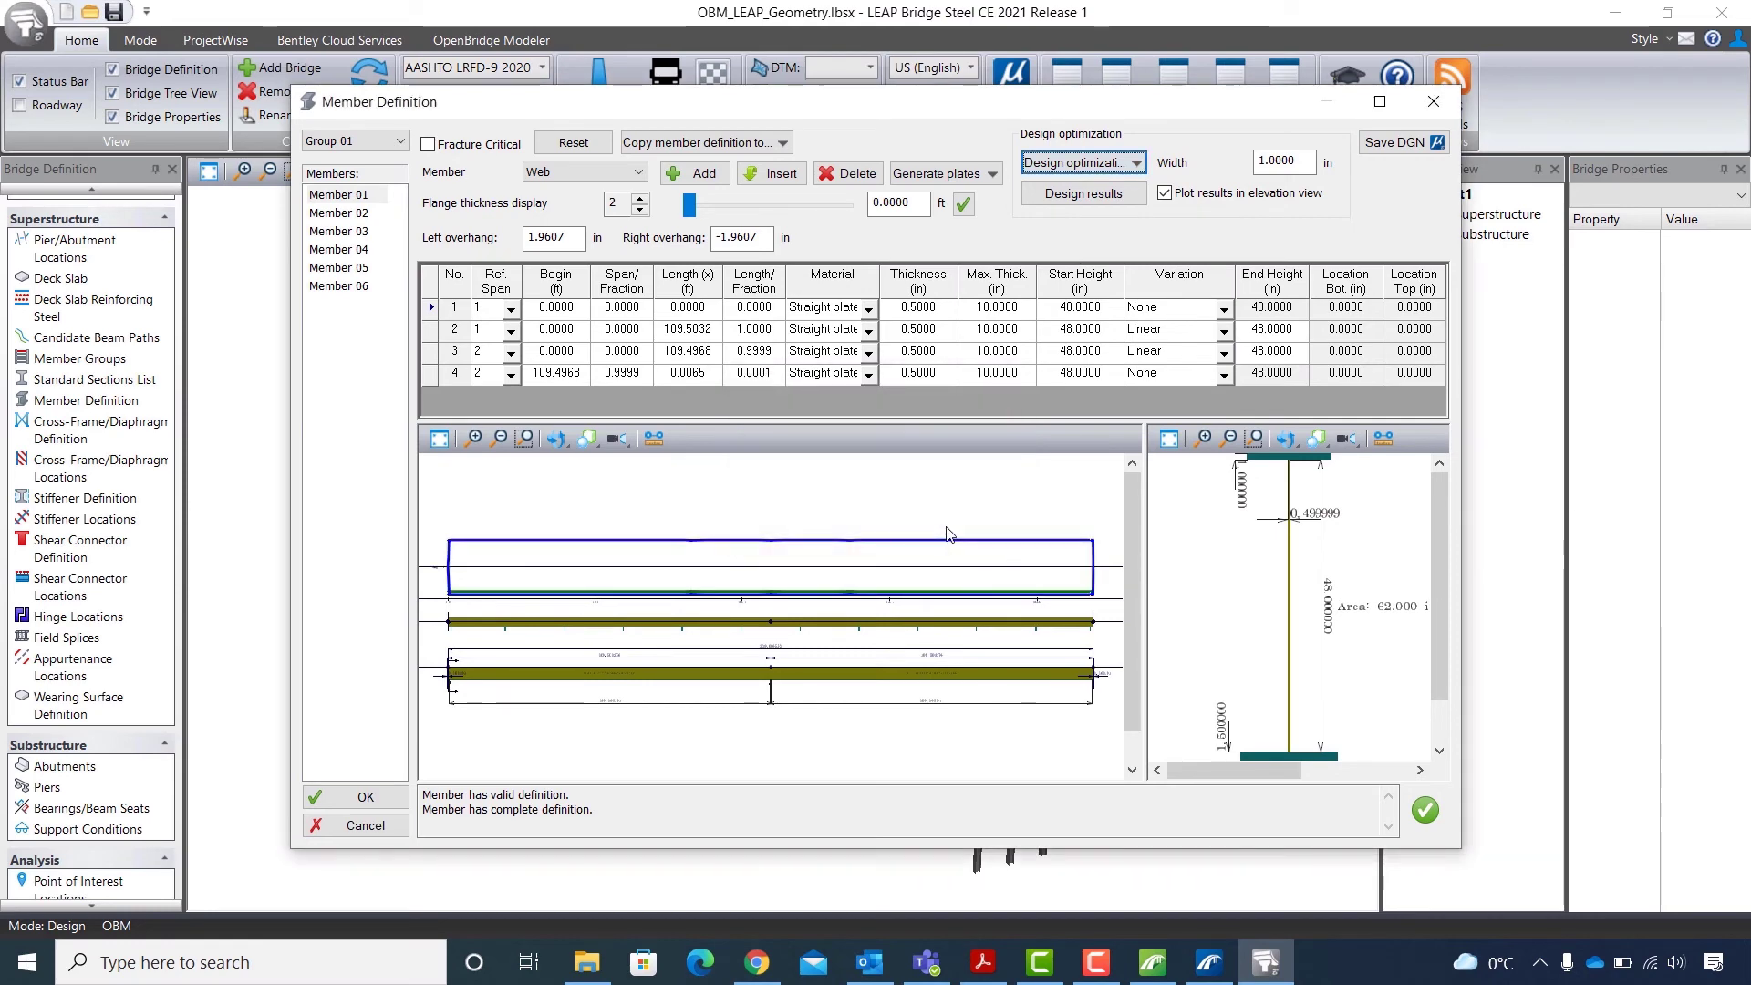
{"action": "left_click", "coordinate": [1119, 196]}
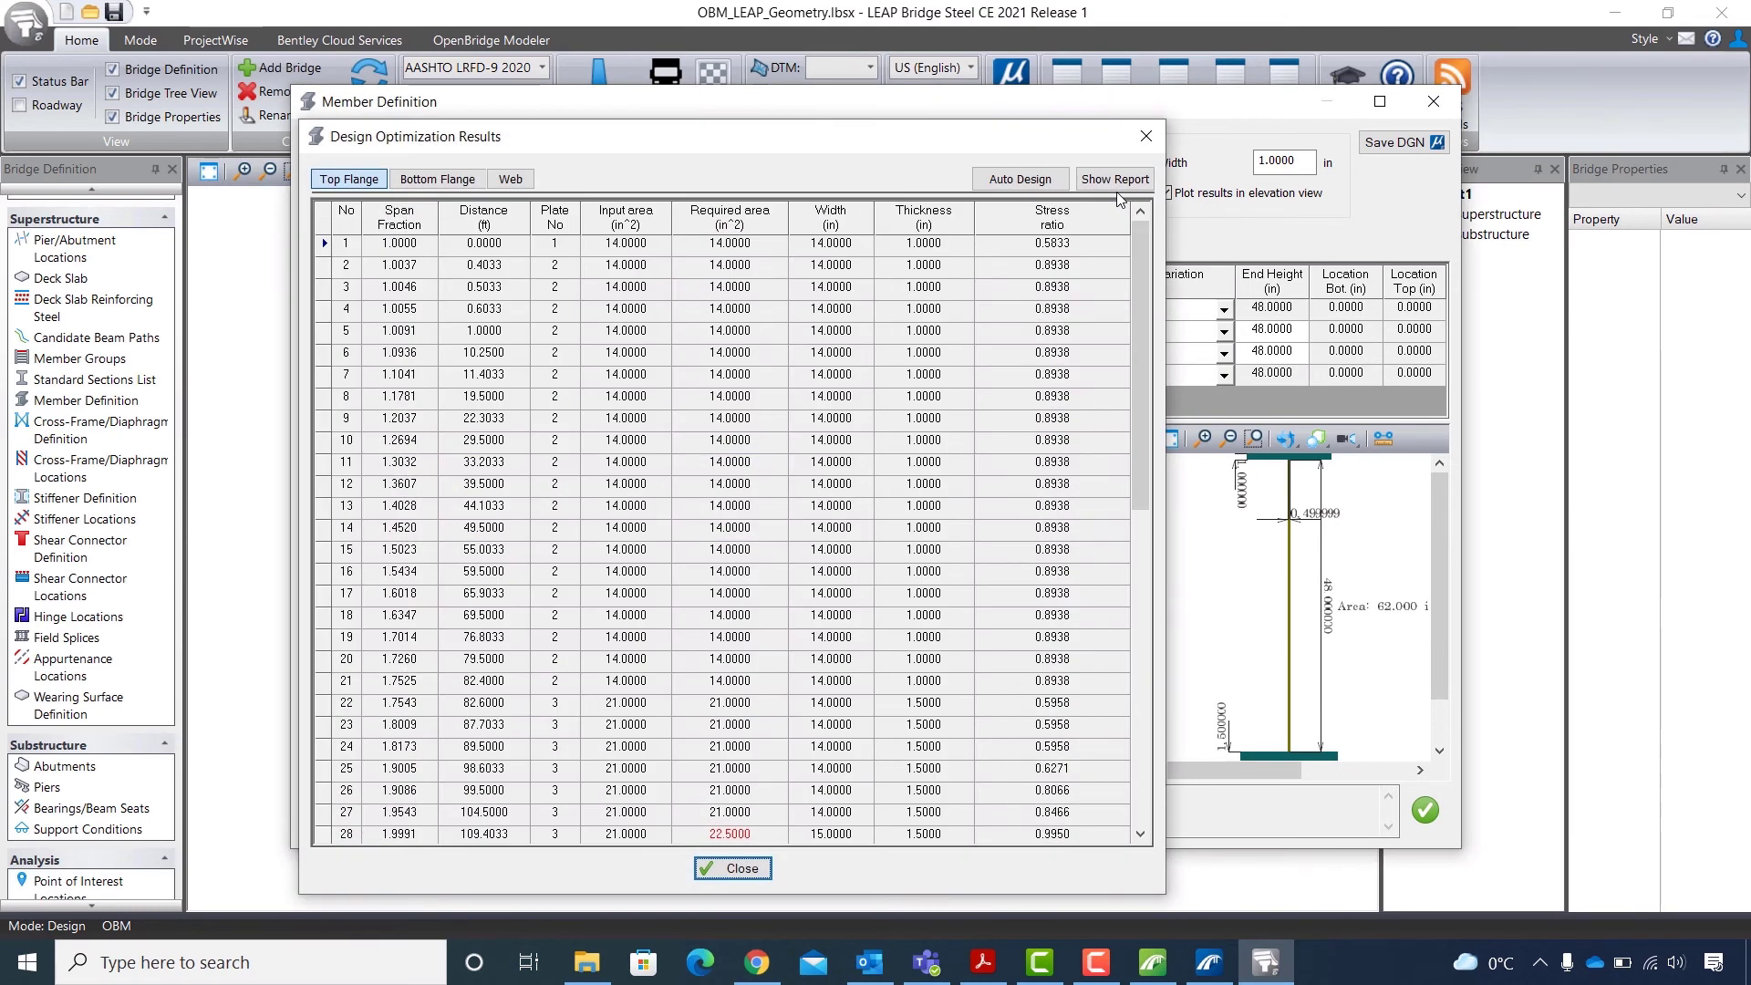
{"action": "left_click_drag", "start_coordinate": [684, 139], "coordinate": [890, 81]}
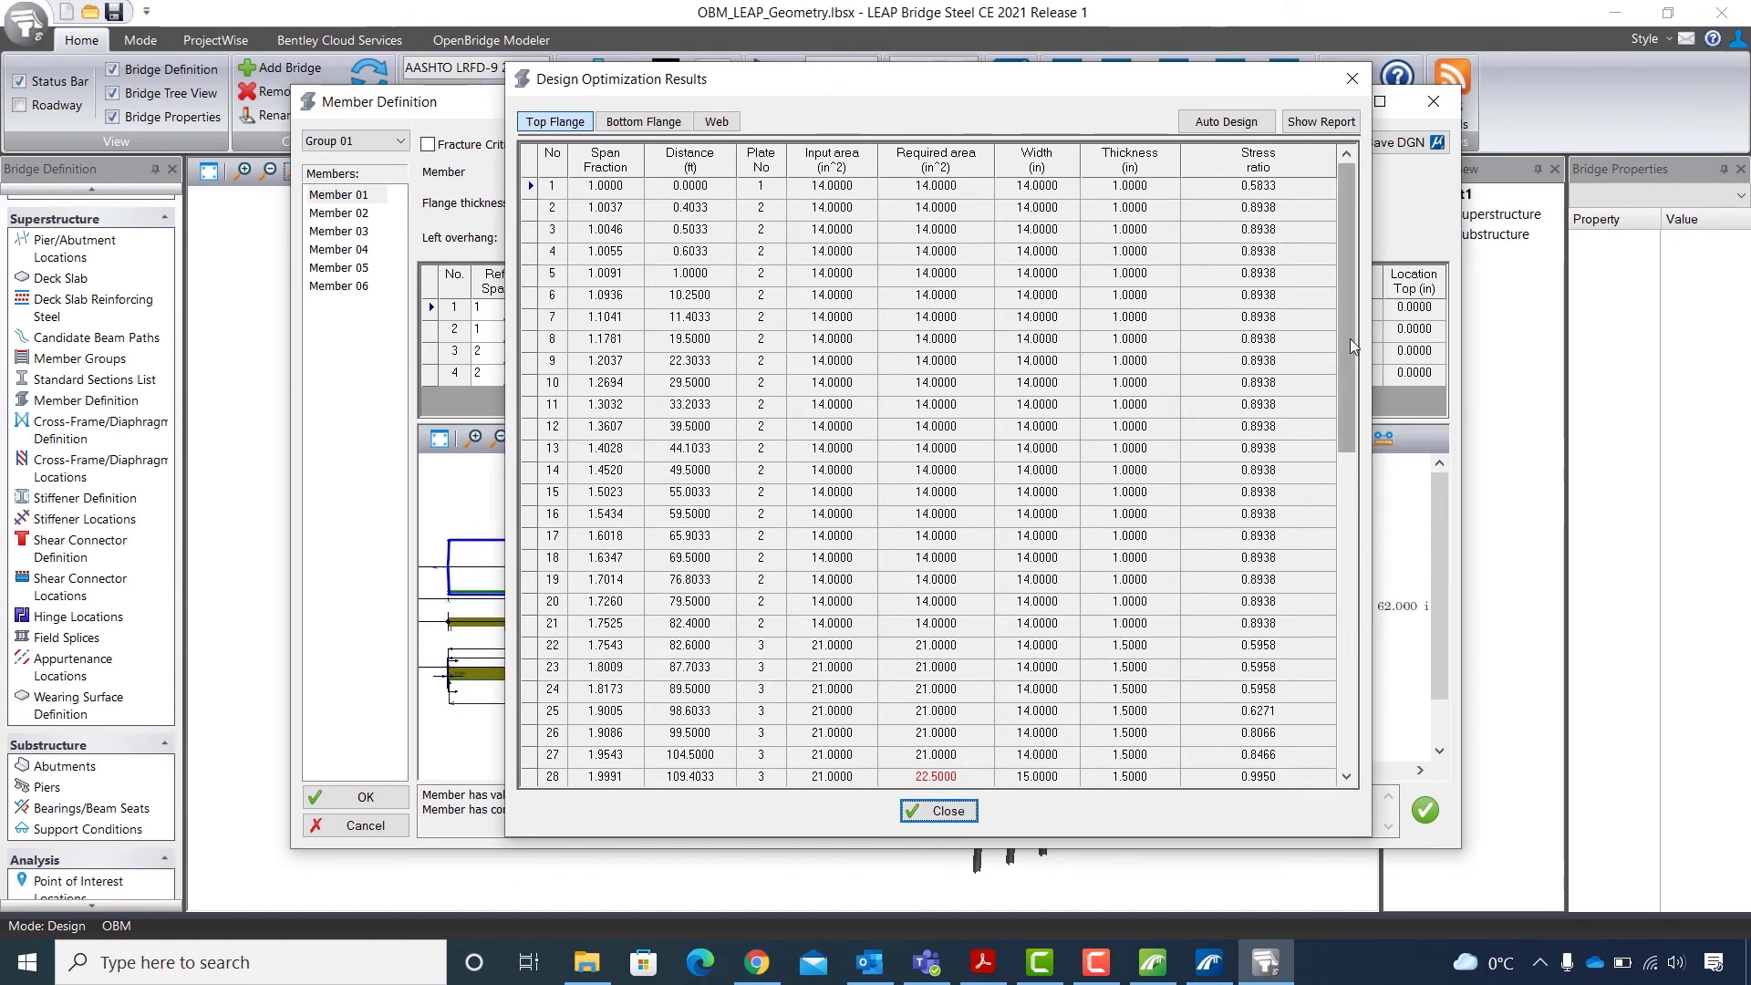
{"action": "left_click_drag", "start_coordinate": [1350, 338], "coordinate": [1364, 487]}
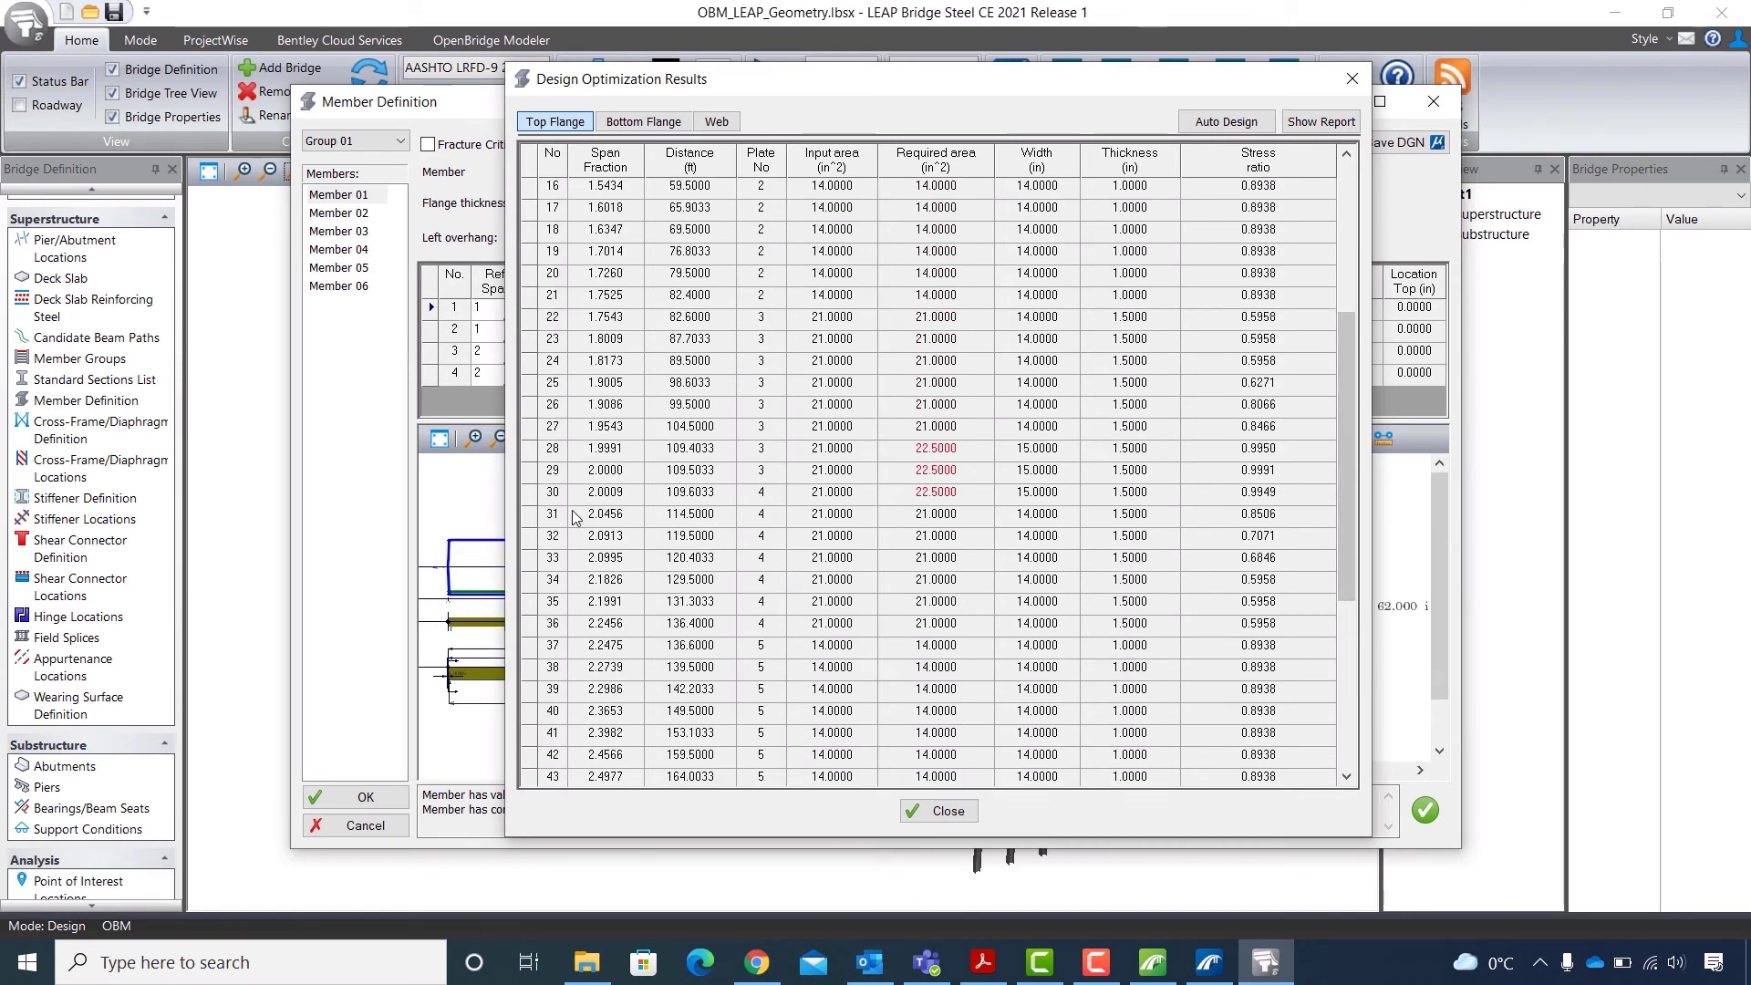
{"action": "left_click", "coordinate": [527, 452]}
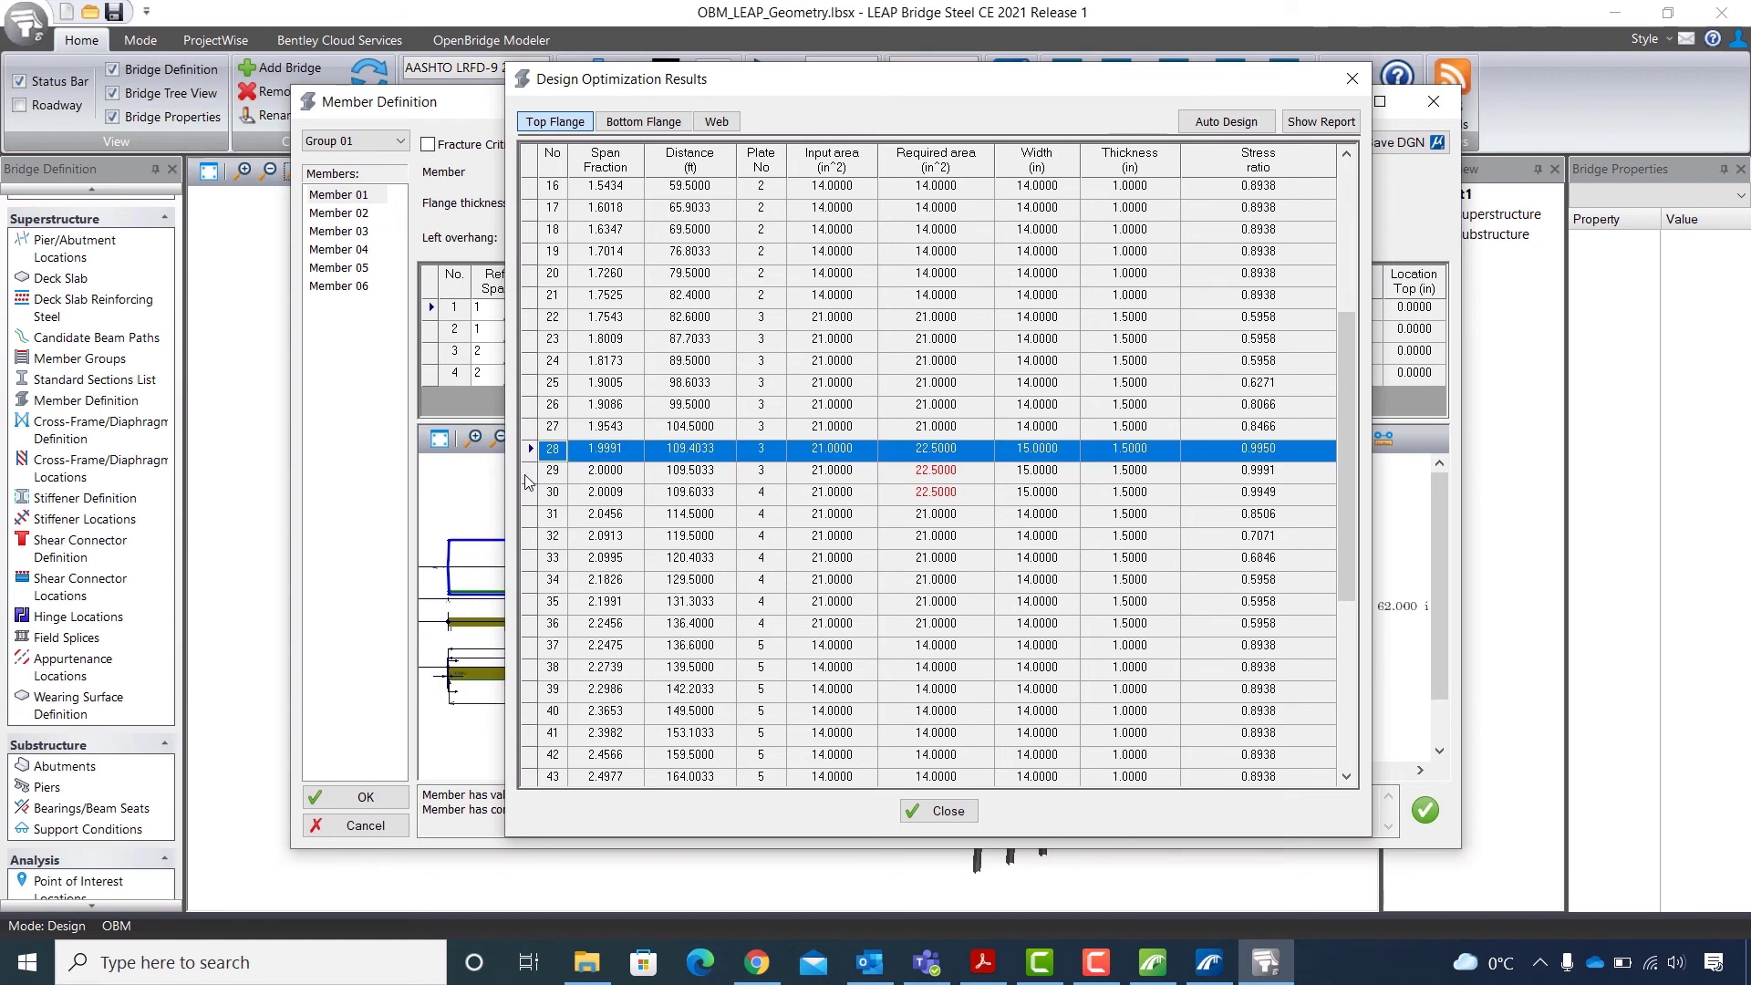
{"action": "left_click", "coordinate": [528, 472]}
{"action": "left_click", "coordinate": [527, 495]}
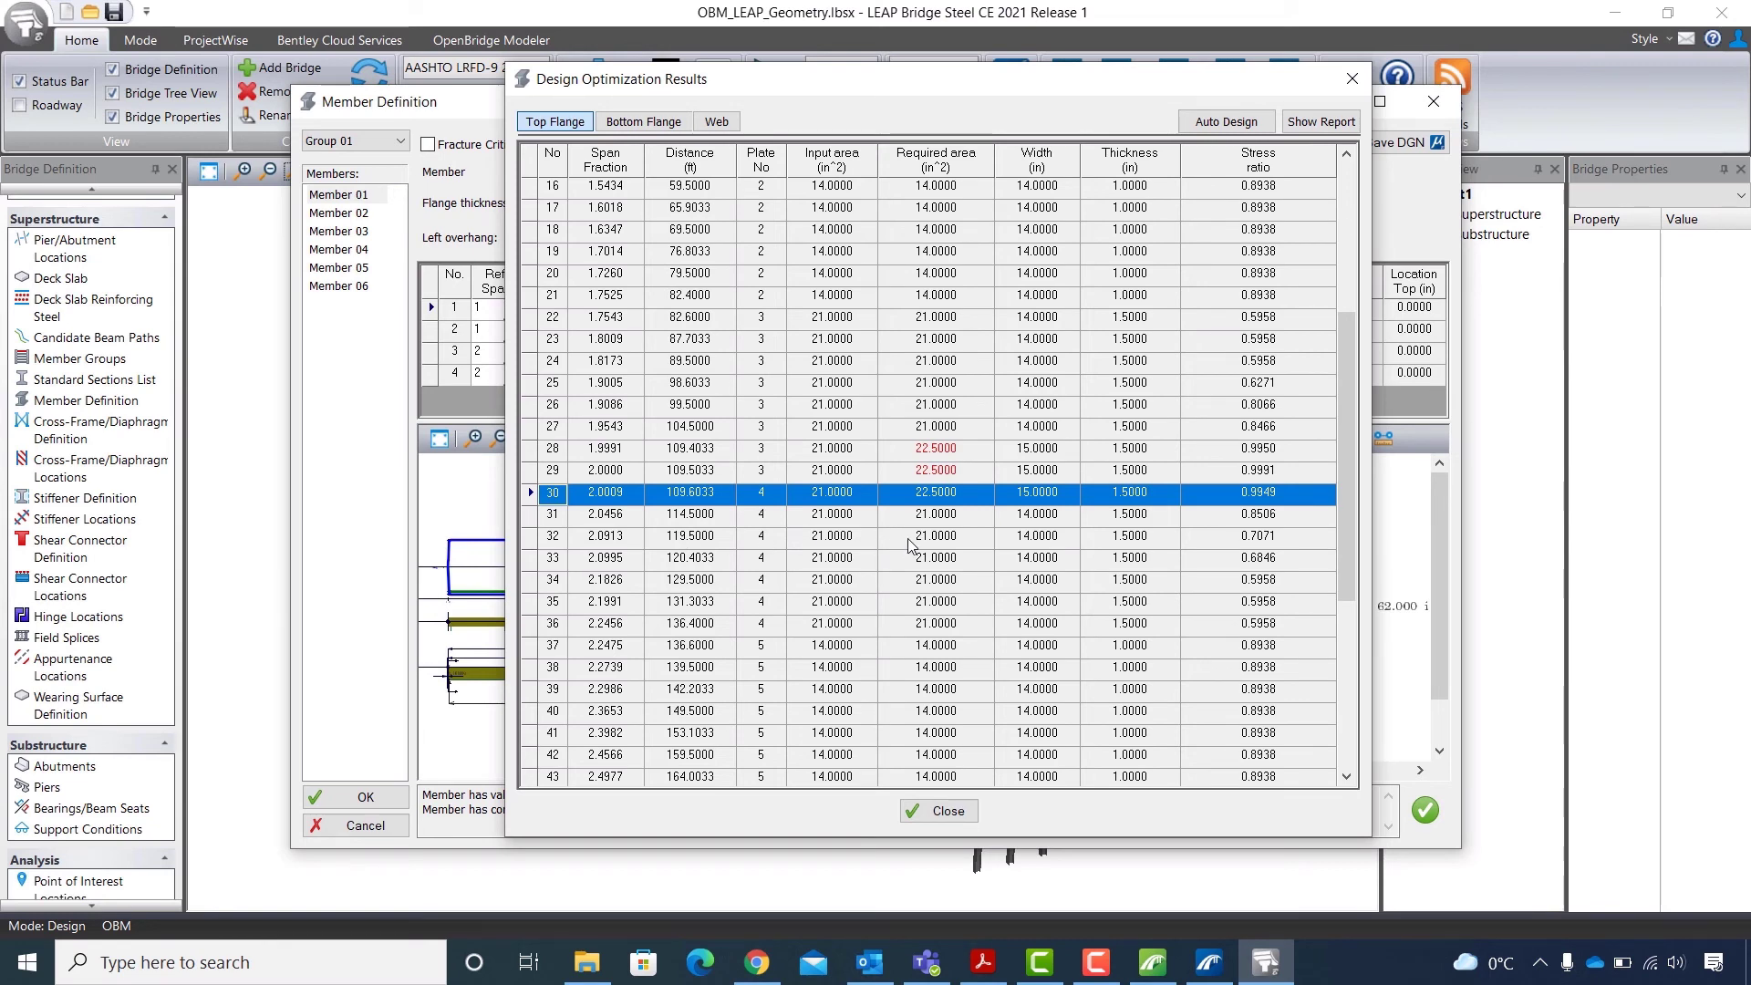
{"action": "left_click", "coordinate": [920, 811]}
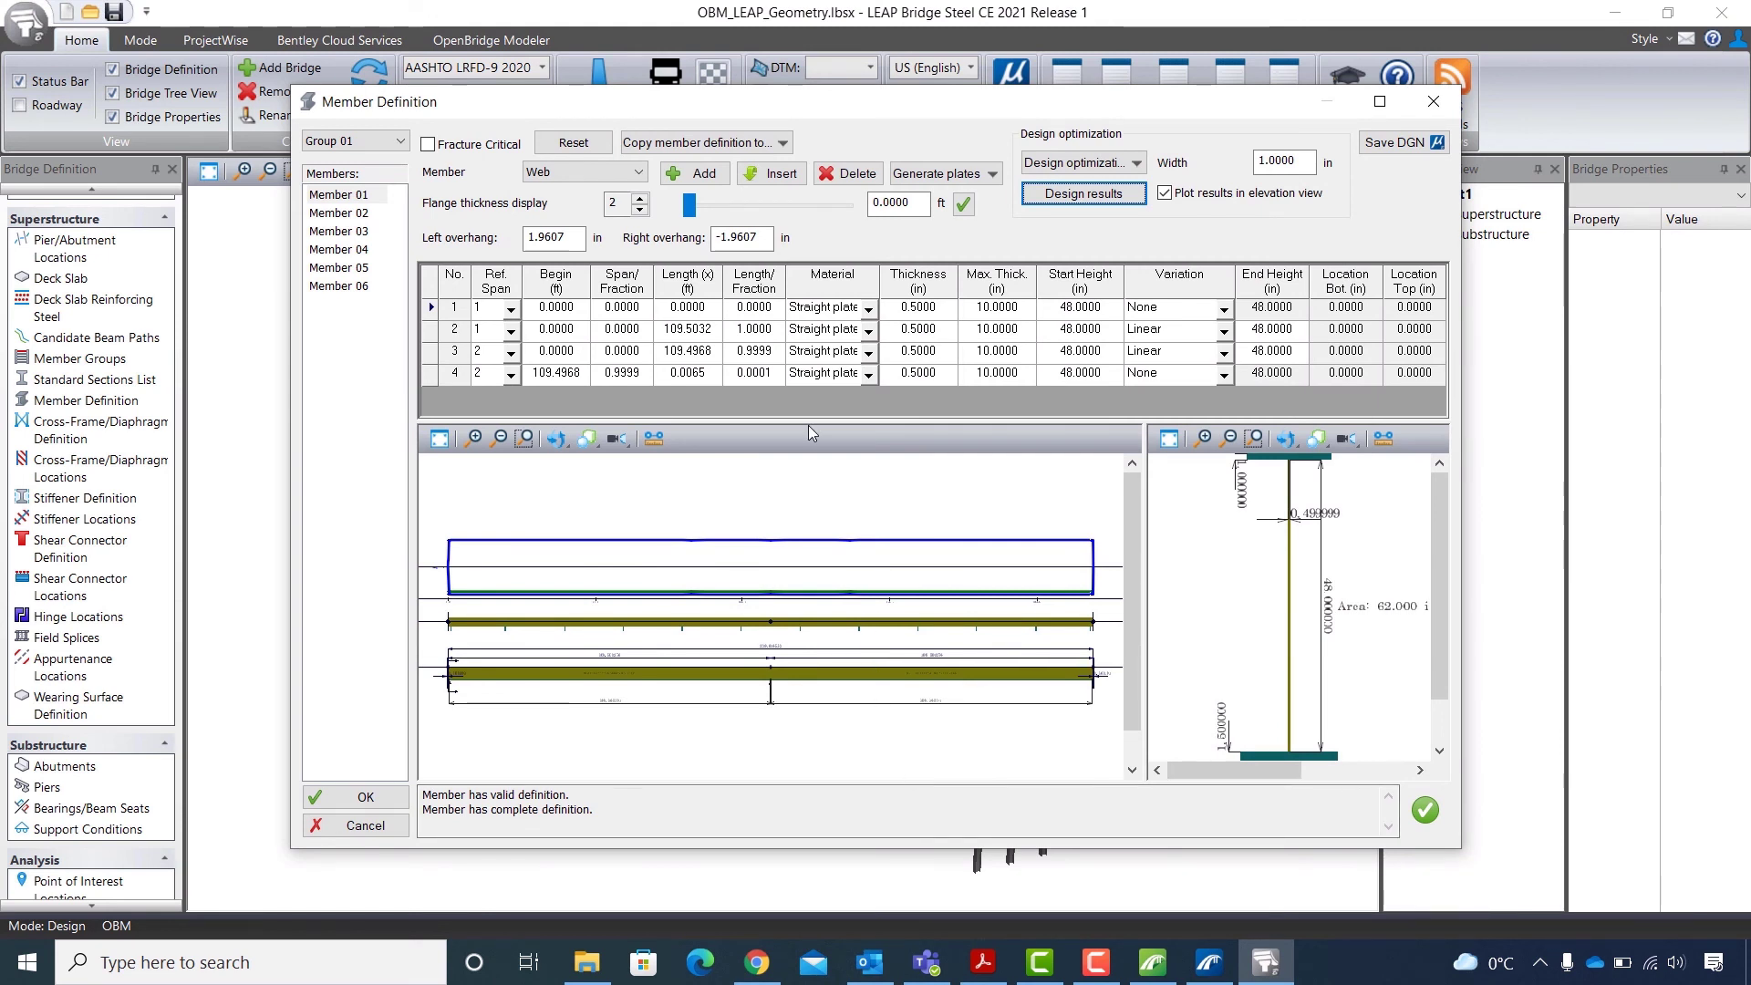
- Show Member 01's Top Flange plate data and change plates 3 and 4 from 1.5 to 1.75 in thick
{"action": "left_click", "coordinate": [642, 177]}
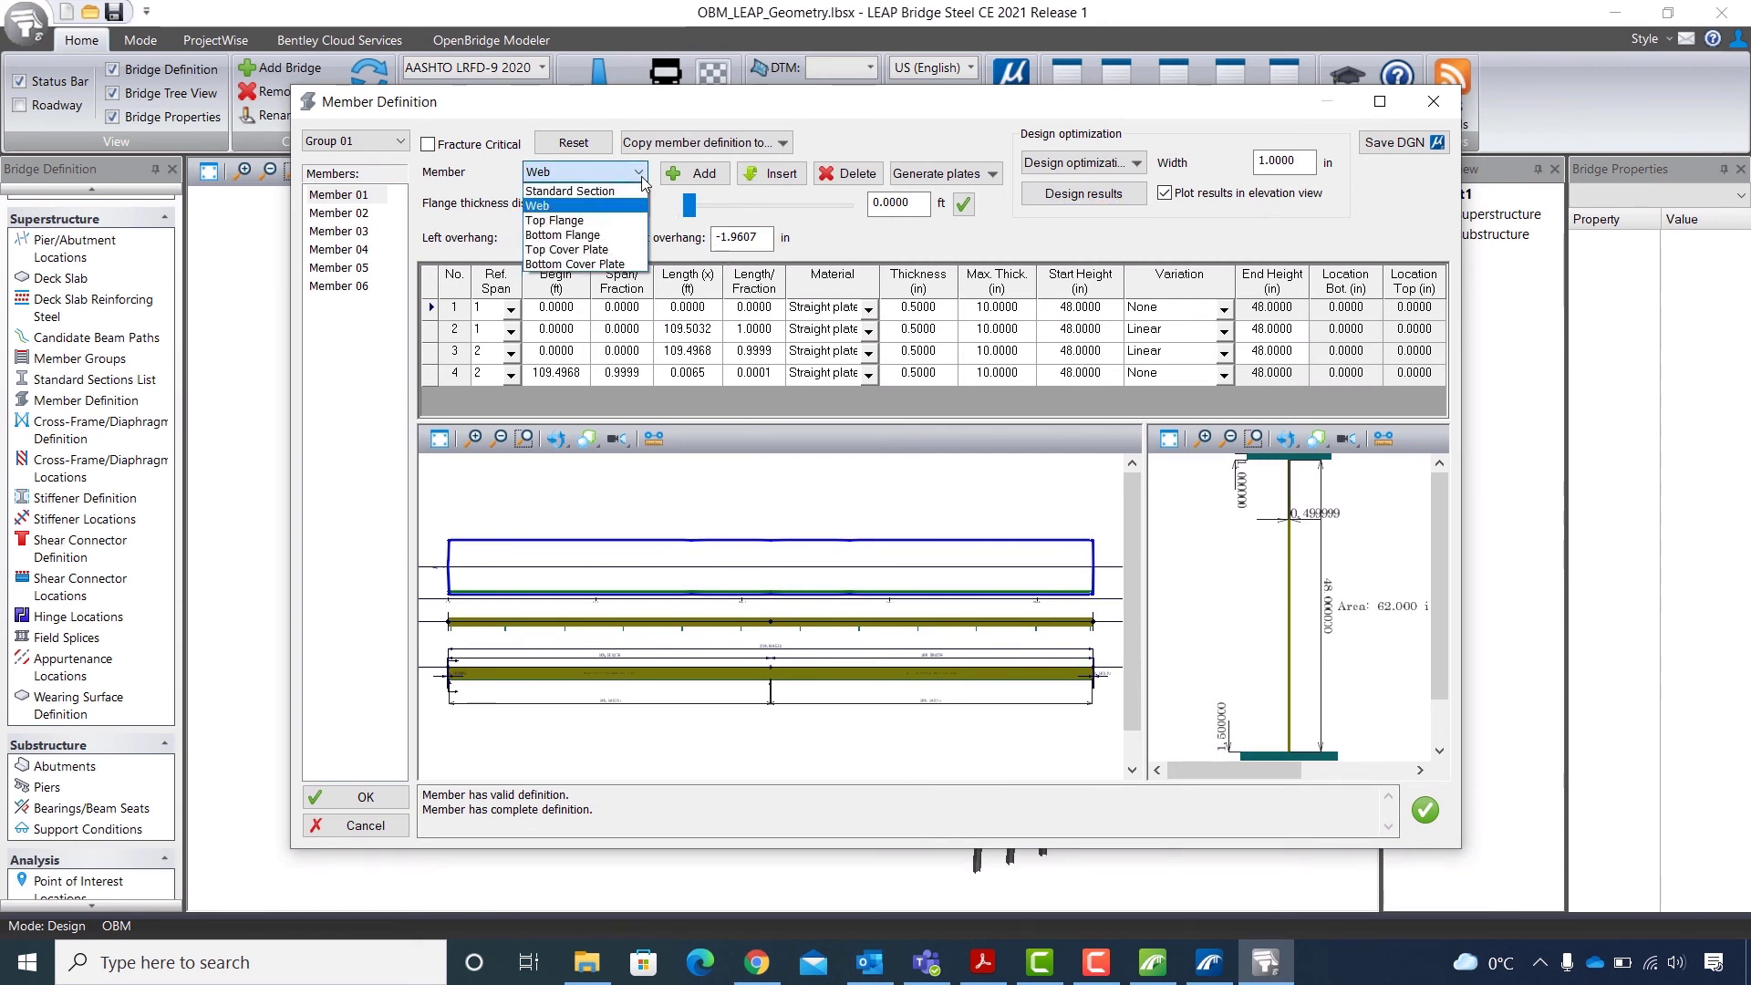
{"action": "left_click", "coordinate": [612, 222]}
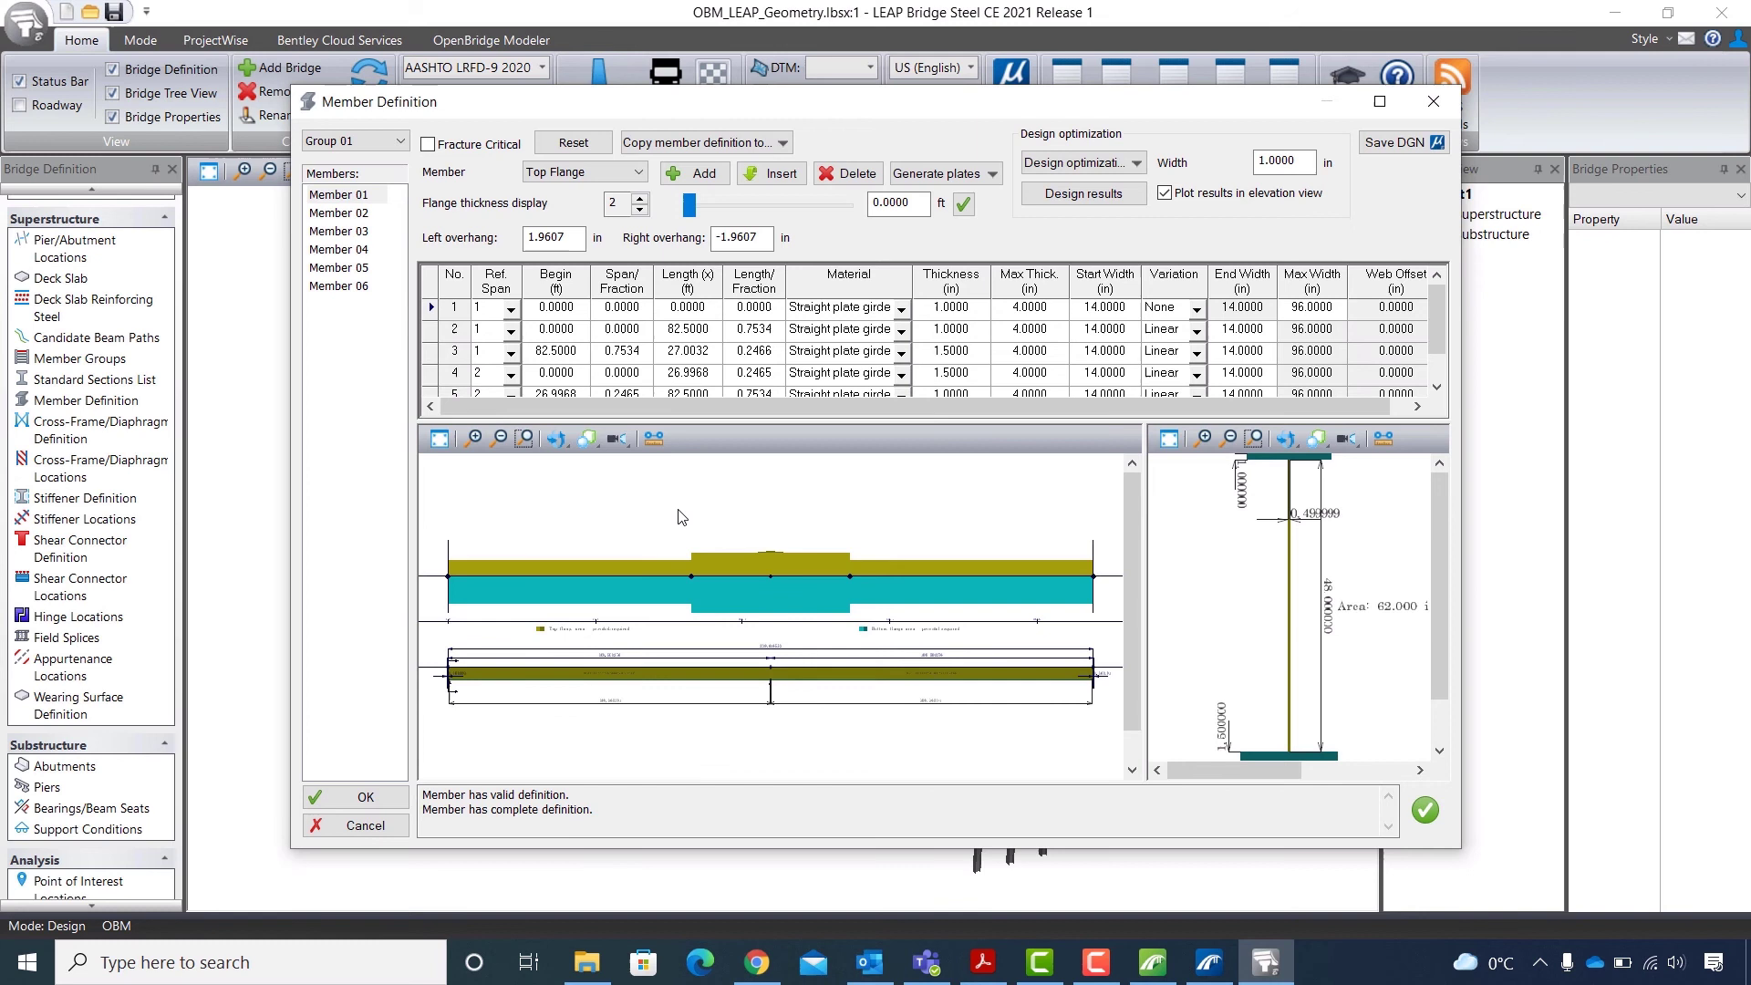
{"action": "left_click", "coordinate": [978, 354]}
{"action": "left_click", "coordinate": [980, 354]}
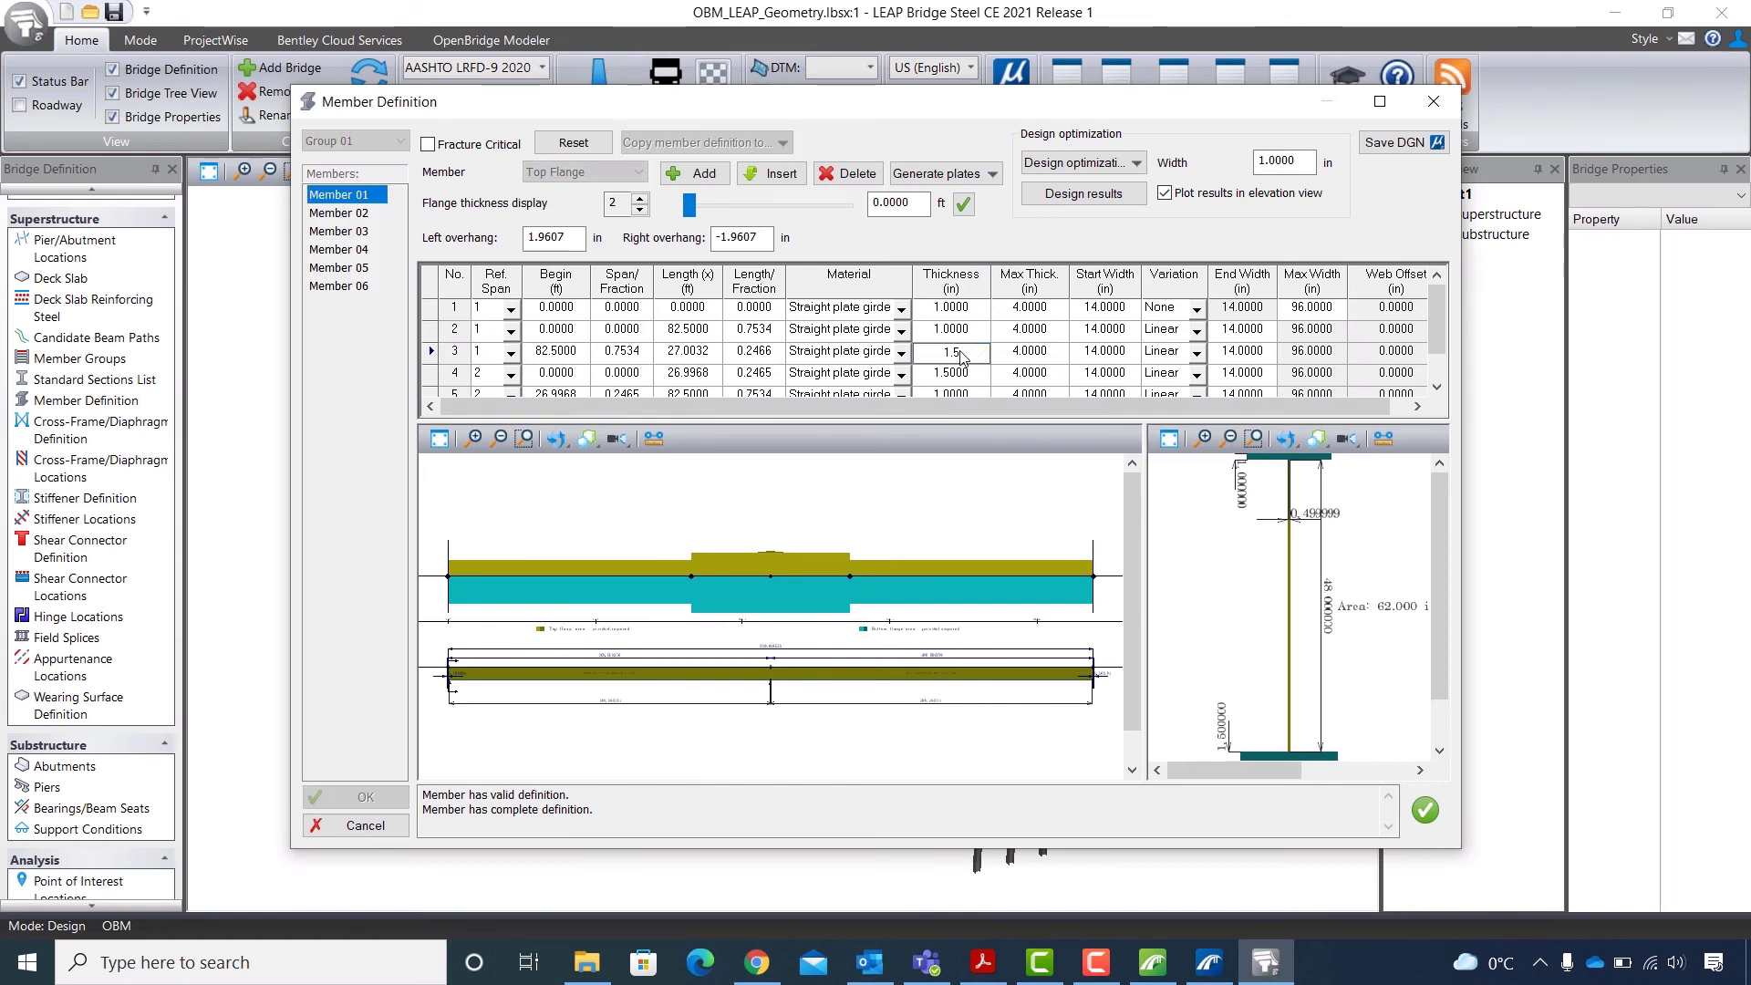
{"action": "double_click", "coordinate": [952, 356]}
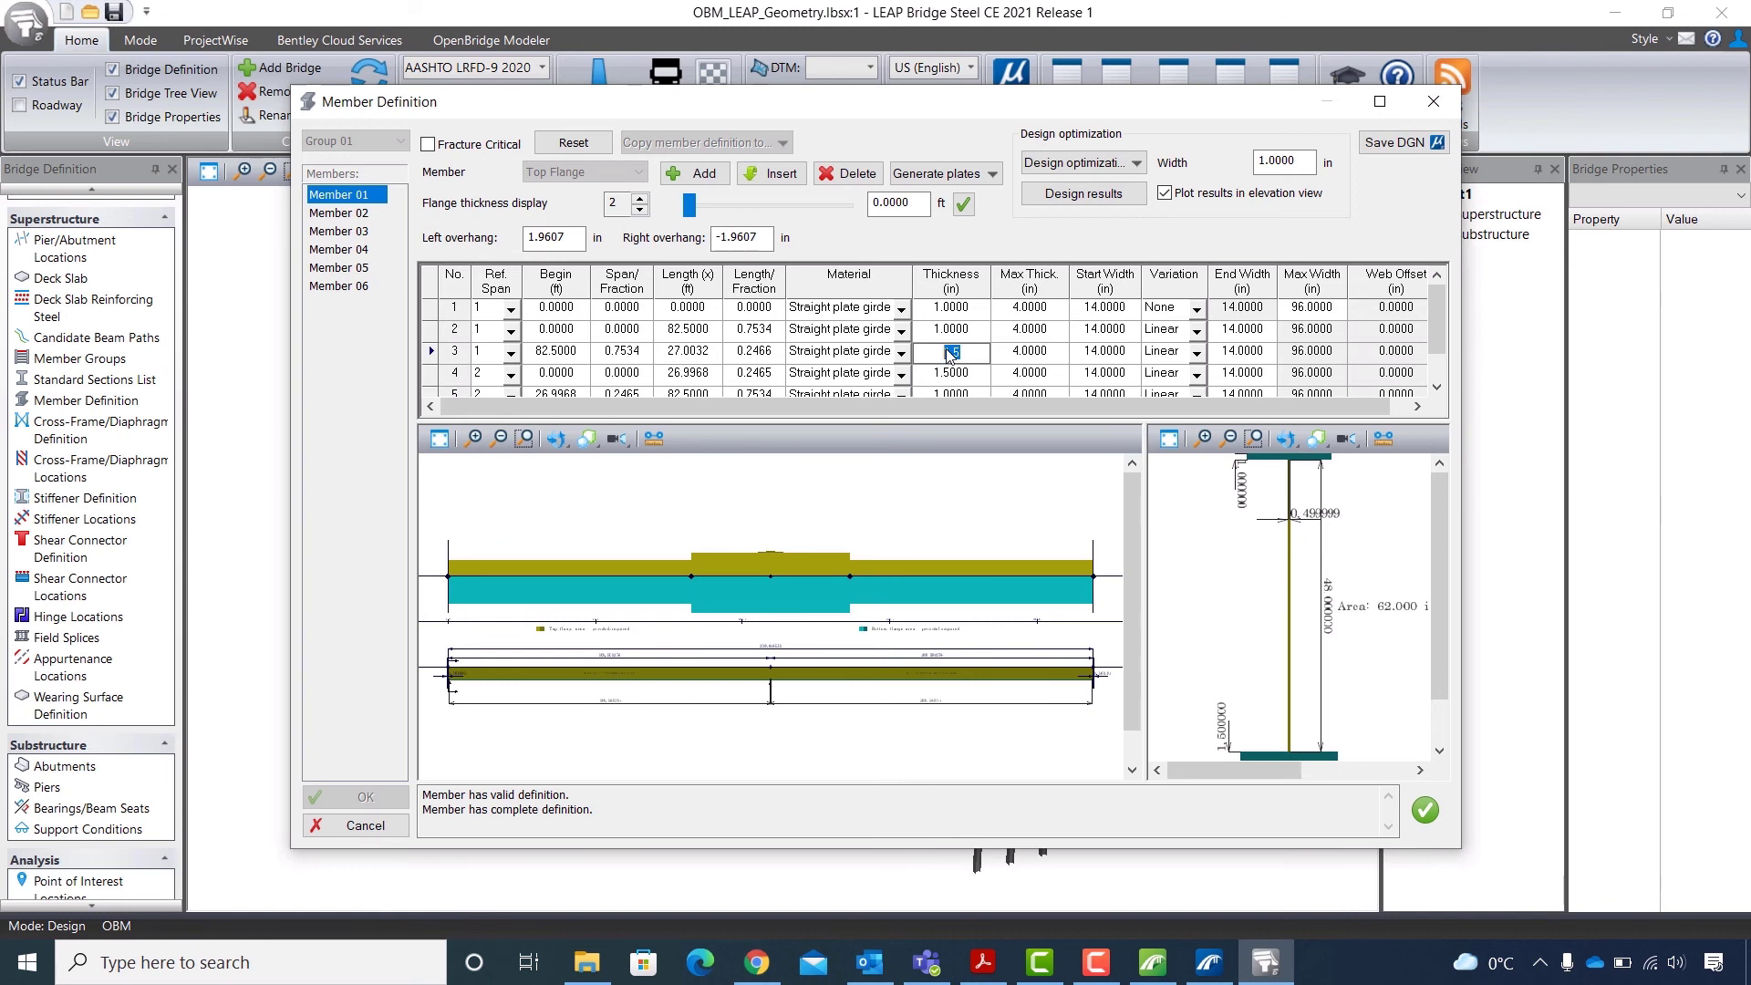
{"action": "type", "text": "1.75"}
{"action": "left_click", "coordinate": [984, 375]}
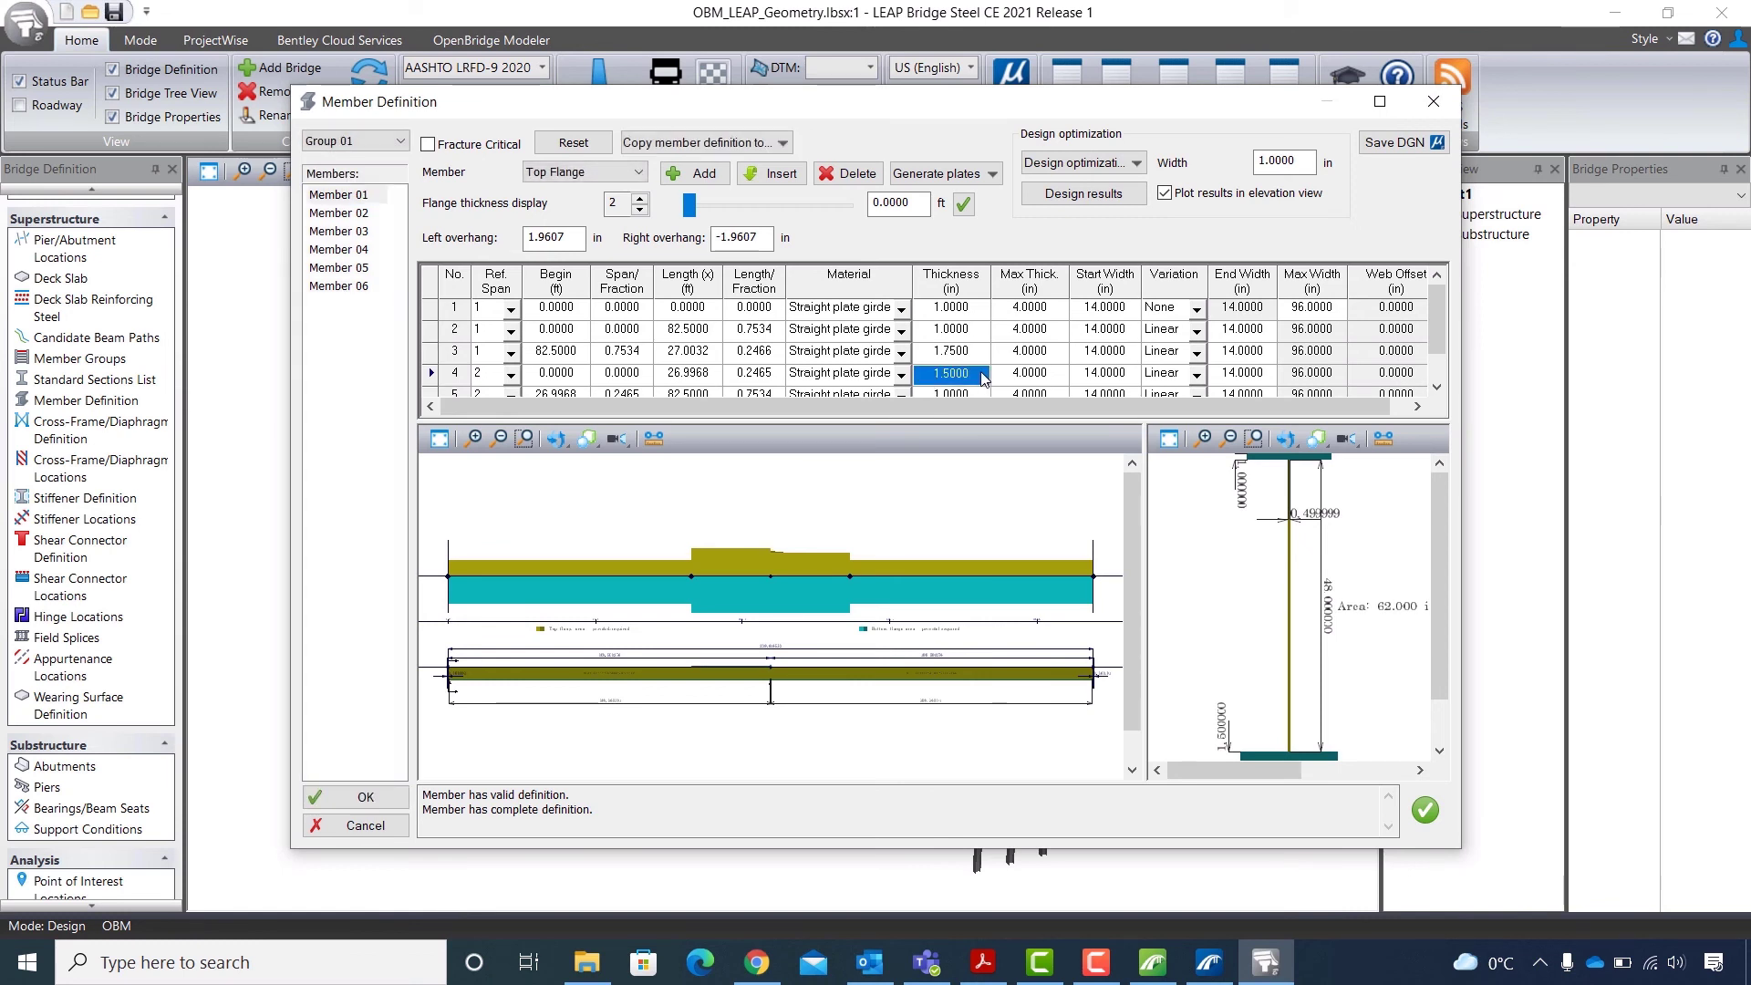
{"action": "left_click", "coordinate": [980, 379]}
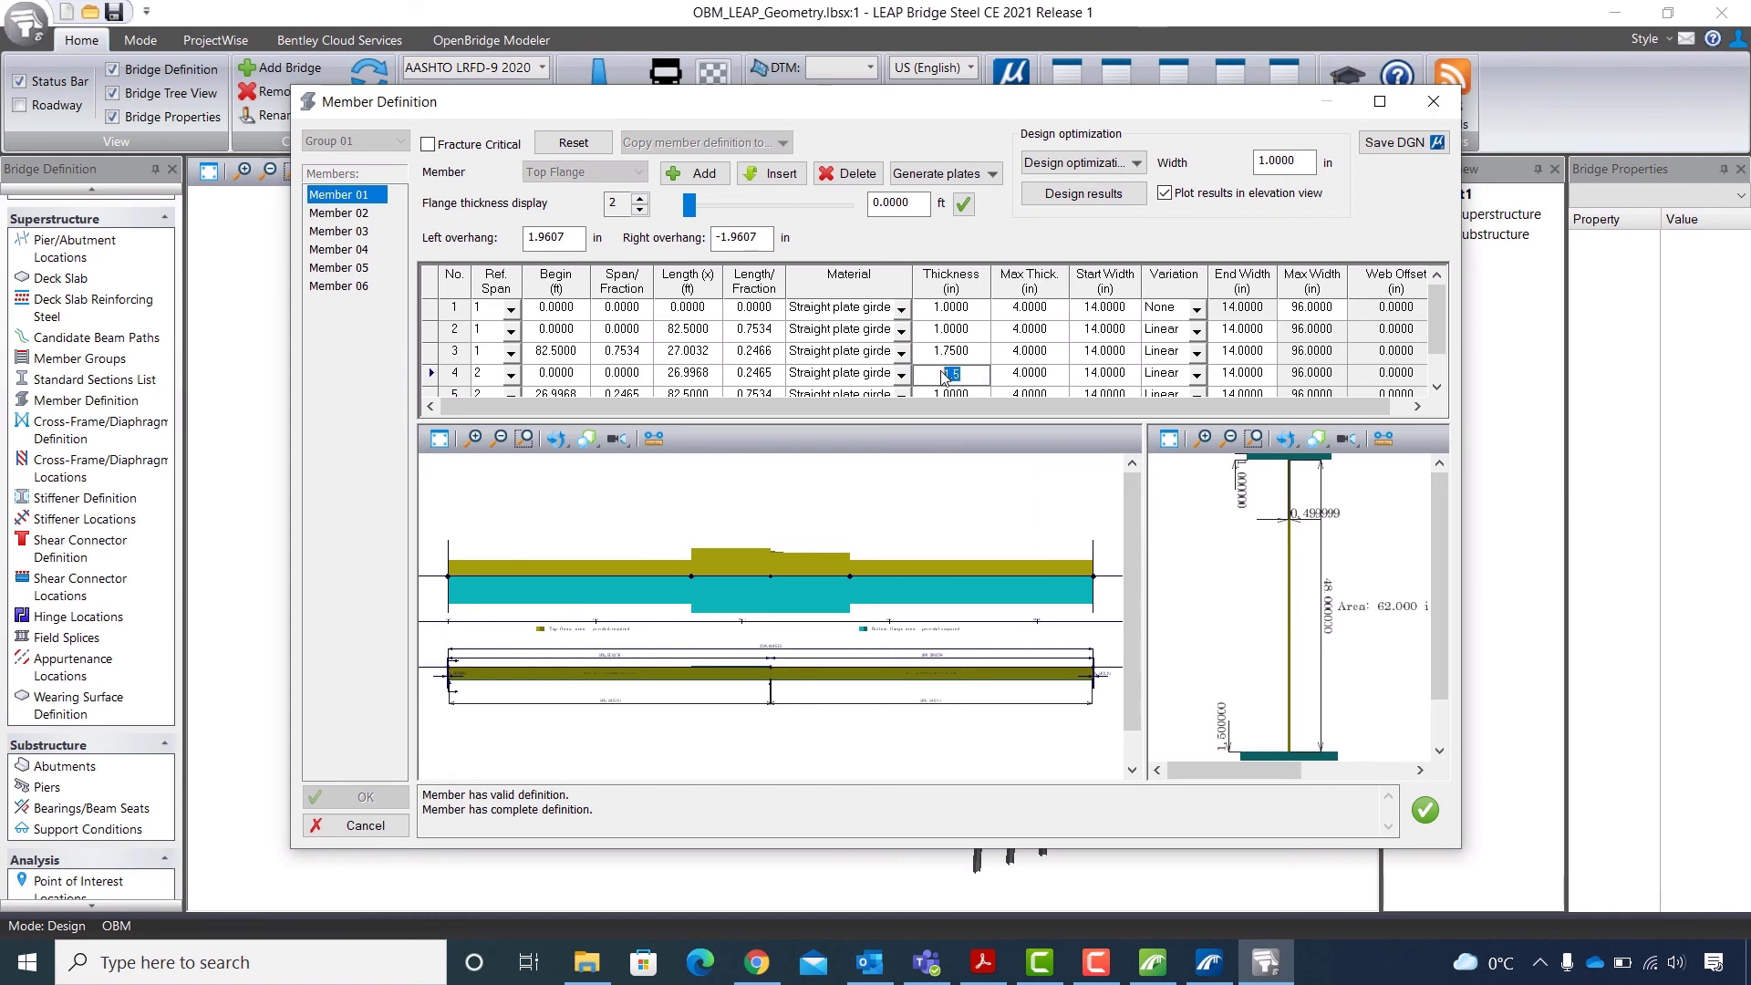
{"action": "type", "text": "1.75"}
{"action": "key", "text": "Tab"}
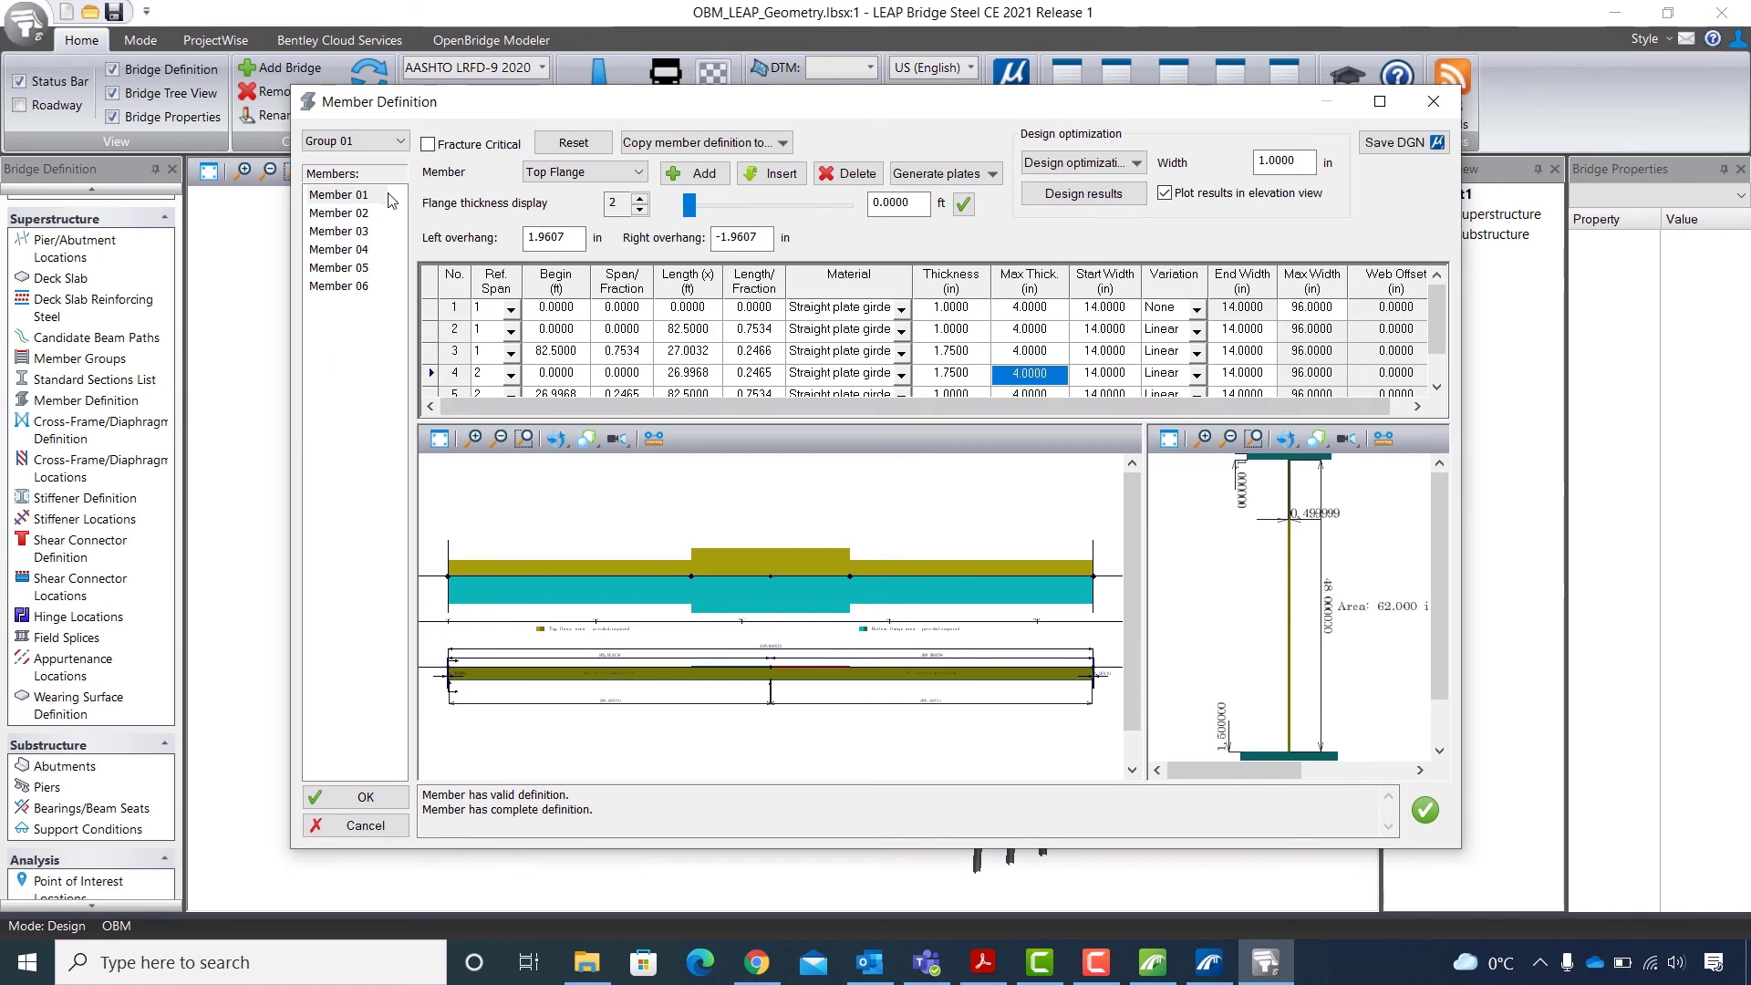
- Copy Member 01's definition to all Group 01 members, then view Member 02's 1.75 in plates
{"action": "left_click", "coordinate": [788, 143]}
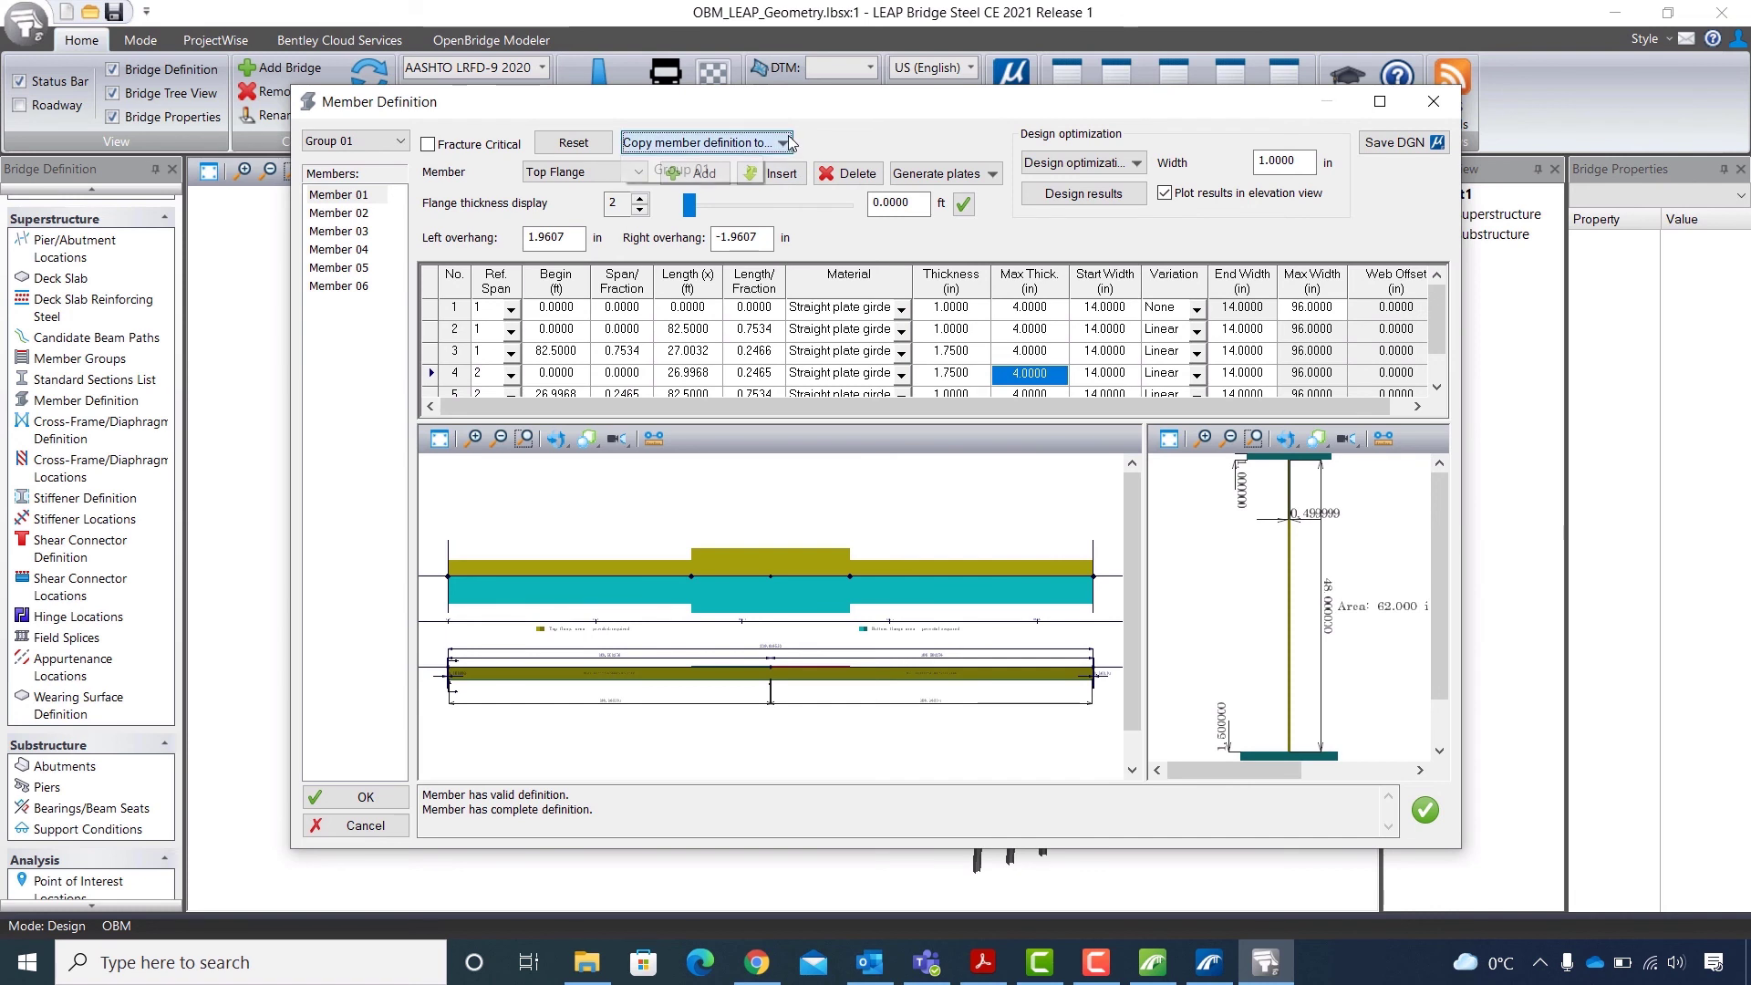
{"action": "mouse_move", "coordinate": [717, 172]}
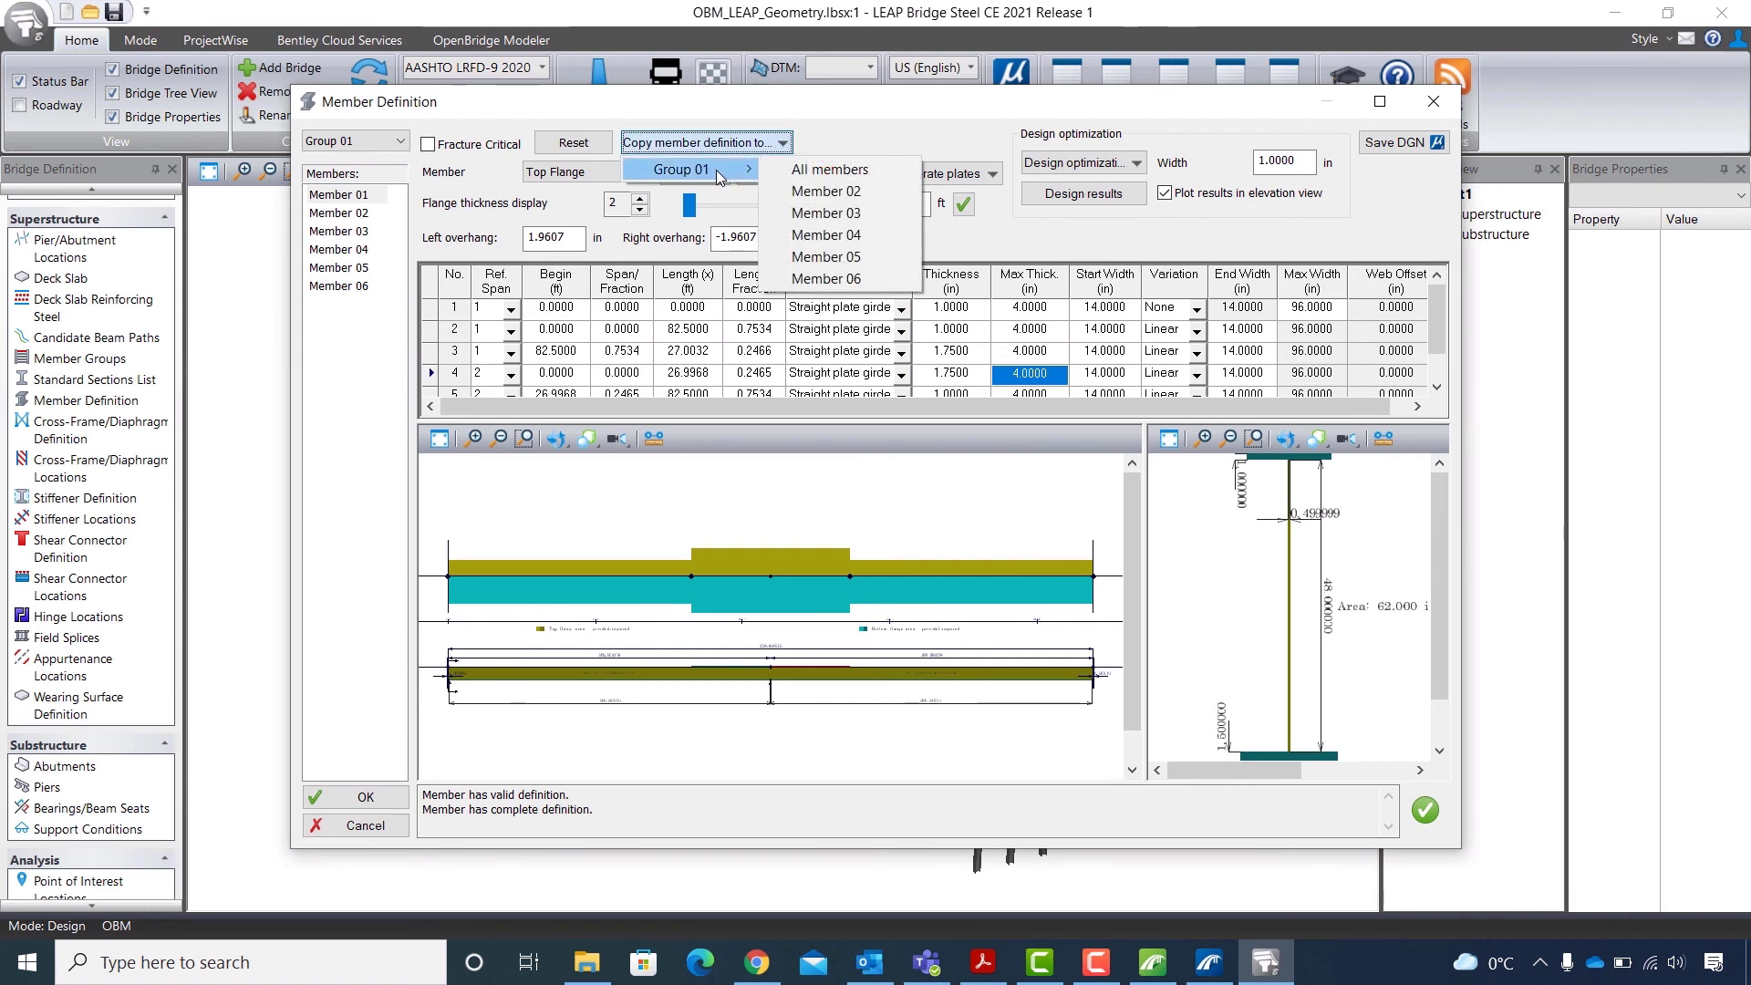
{"action": "left_click", "coordinate": [808, 171]}
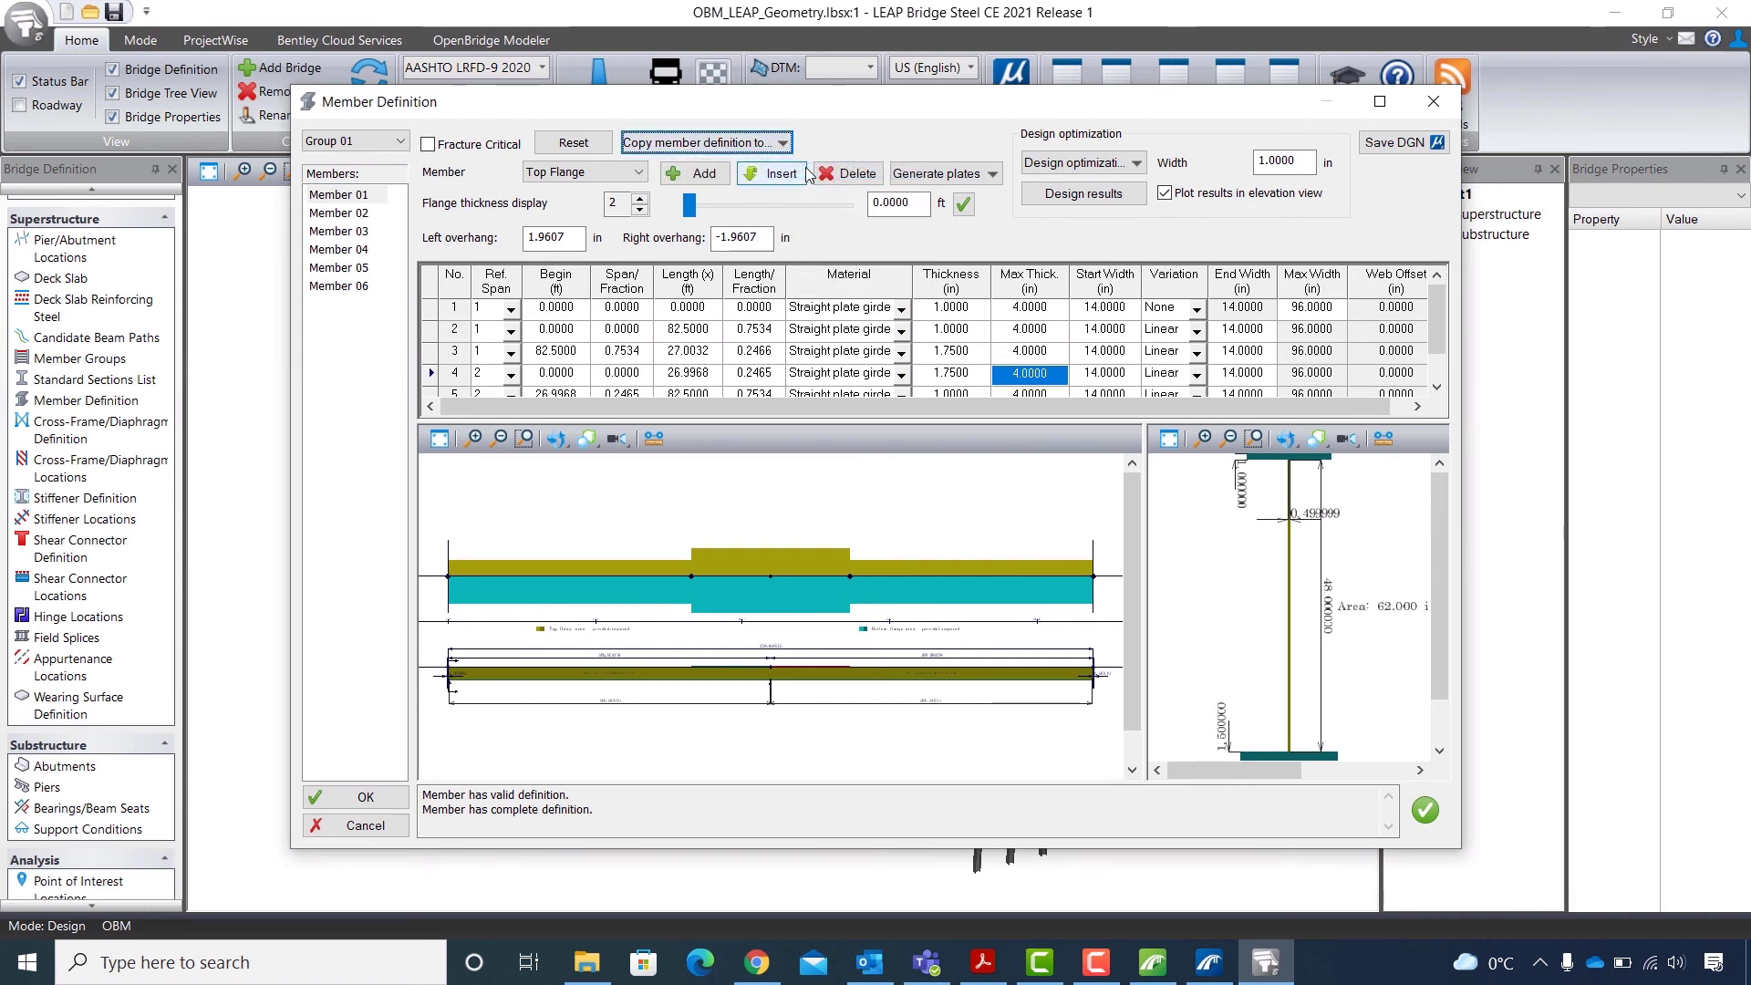
{"action": "left_click", "coordinate": [344, 216]}
{"action": "left_click", "coordinate": [344, 216]}
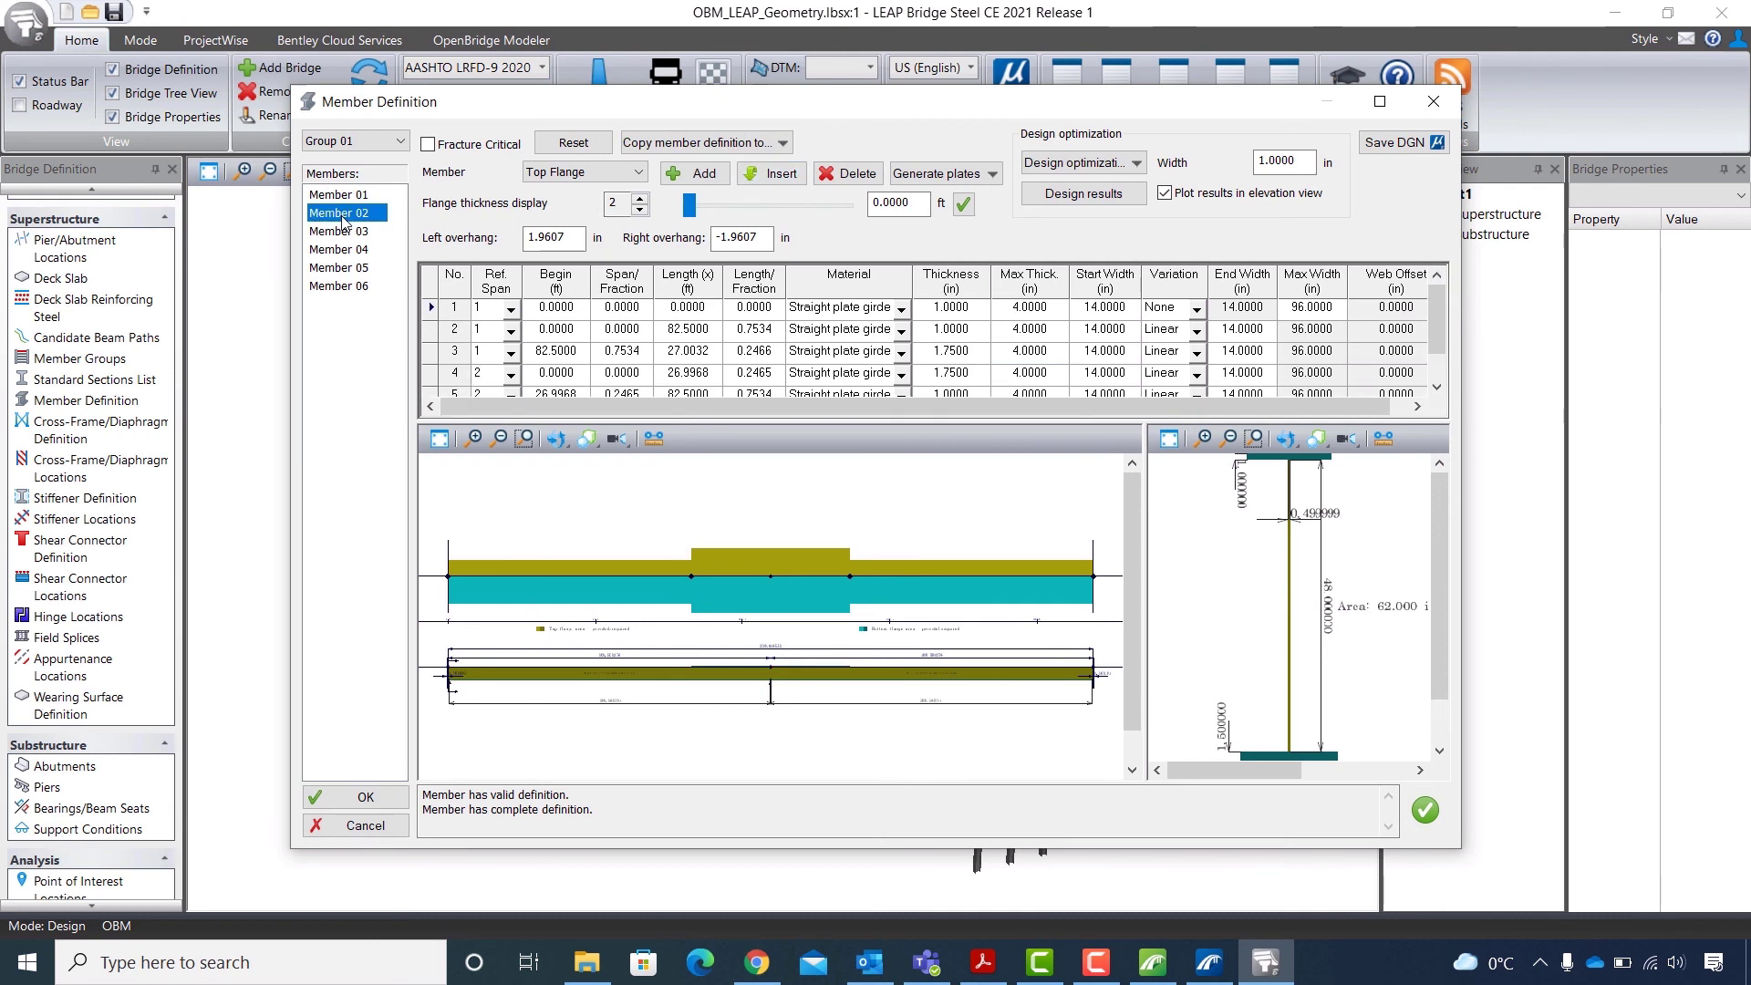